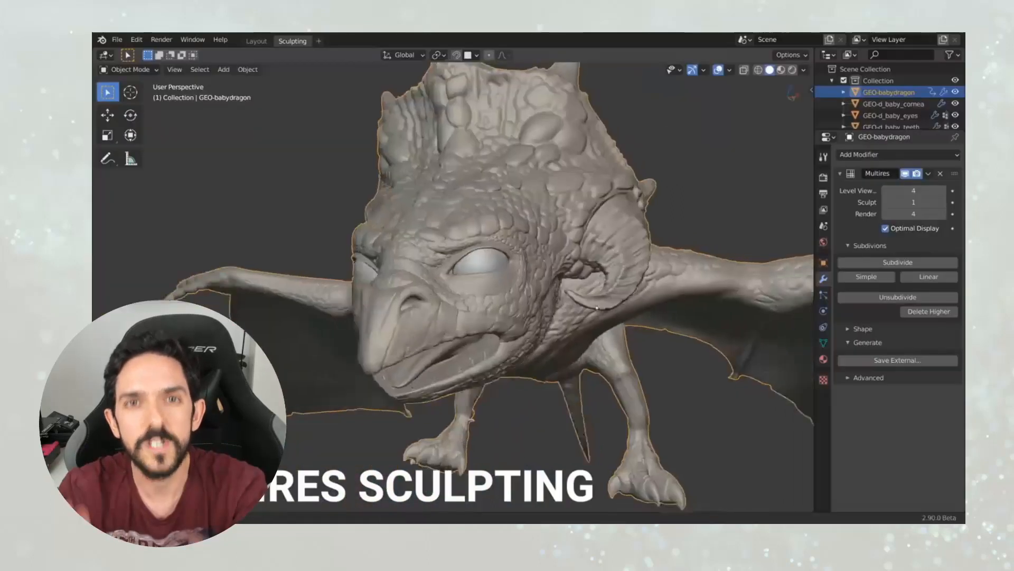
mouse_move(591, 295)
middle_down()
mouse_move(639, 305)
mouse_move(656, 287)
middle_up()
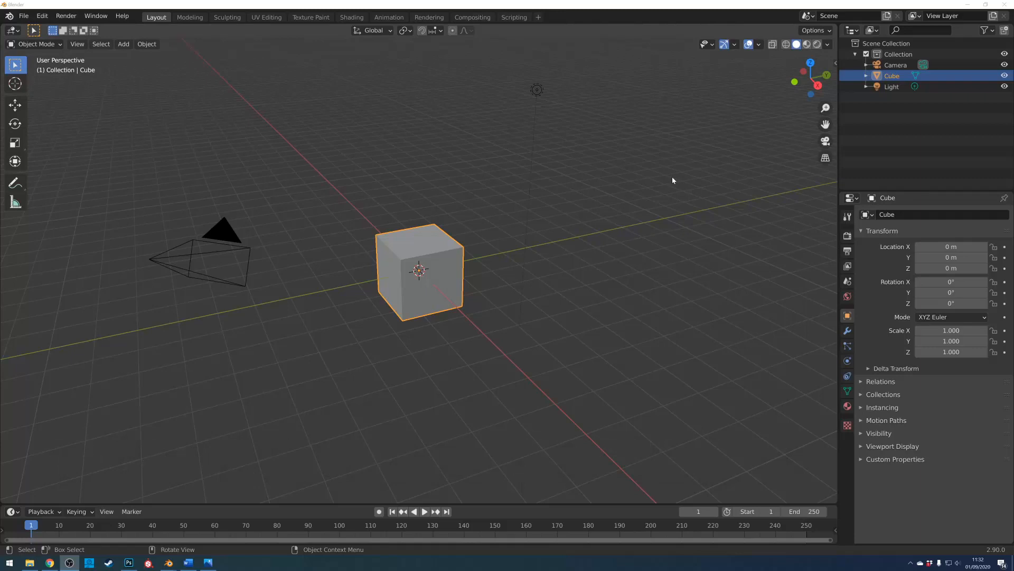
middle_drag(364, 258, 527, 253)
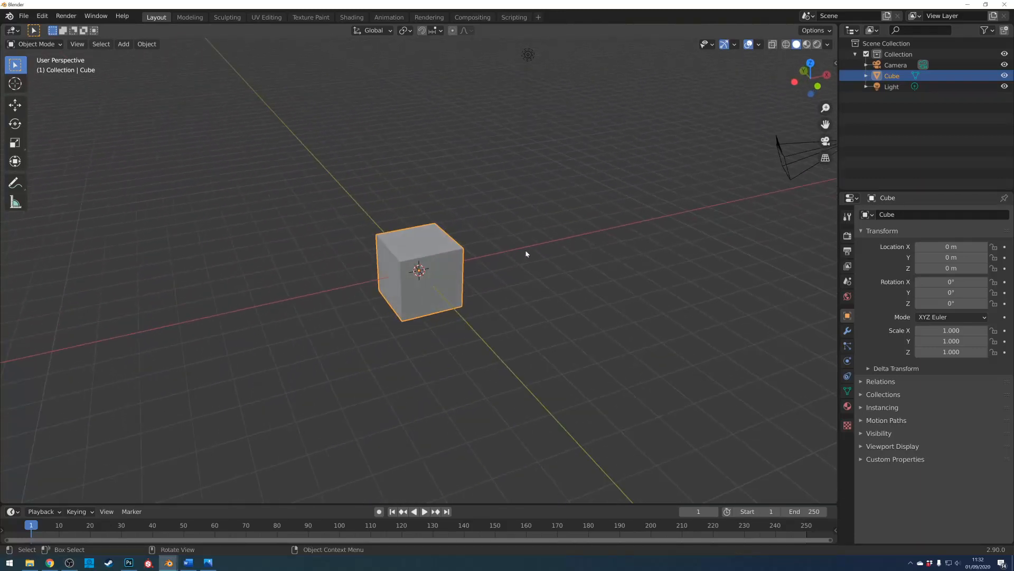
middle_drag(675, 208, 611, 238)
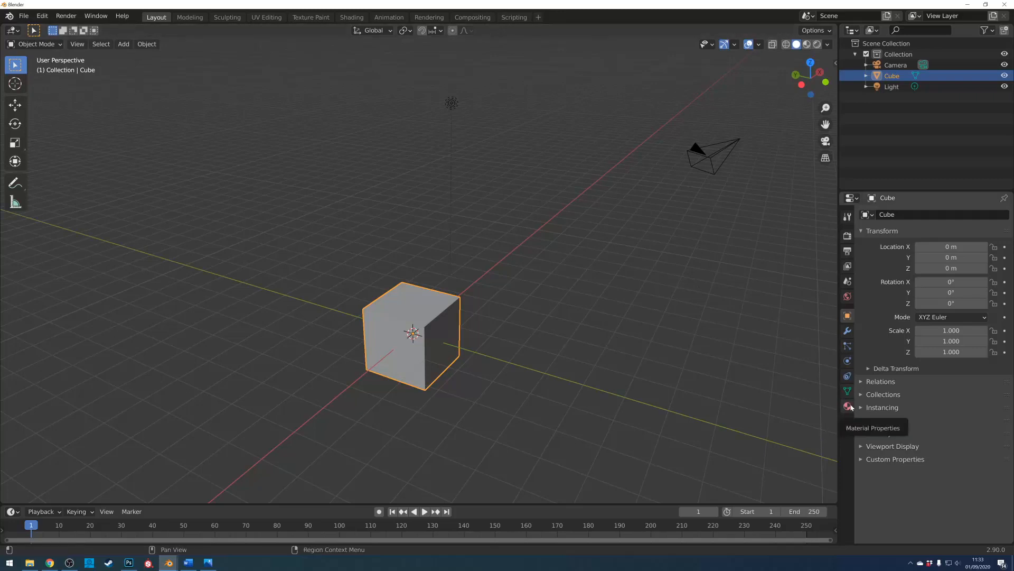
Examine the cube's material properties, including the connection sockets beside the Principled BSDF surface parameters.
click(850, 407)
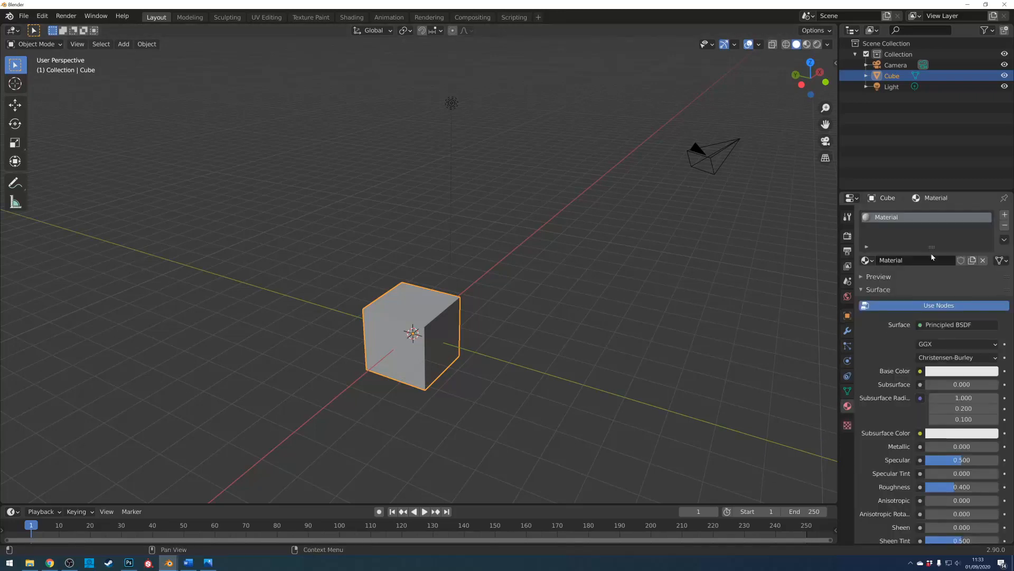
scroll(928, 266, down, 1)
scroll(928, 266, down, 1)
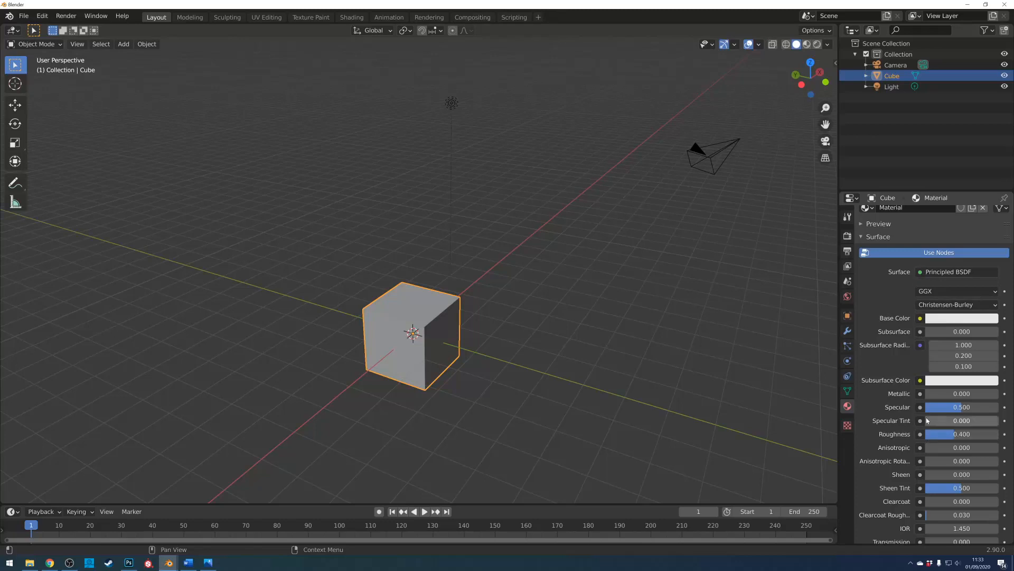
scroll(904, 422, down, 3)
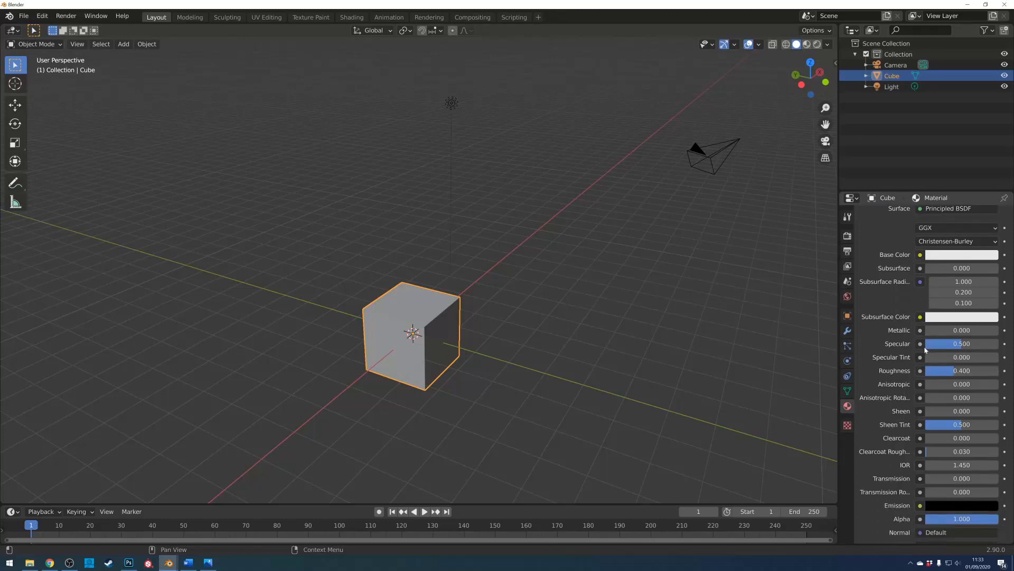
scroll(935, 406, up, 2)
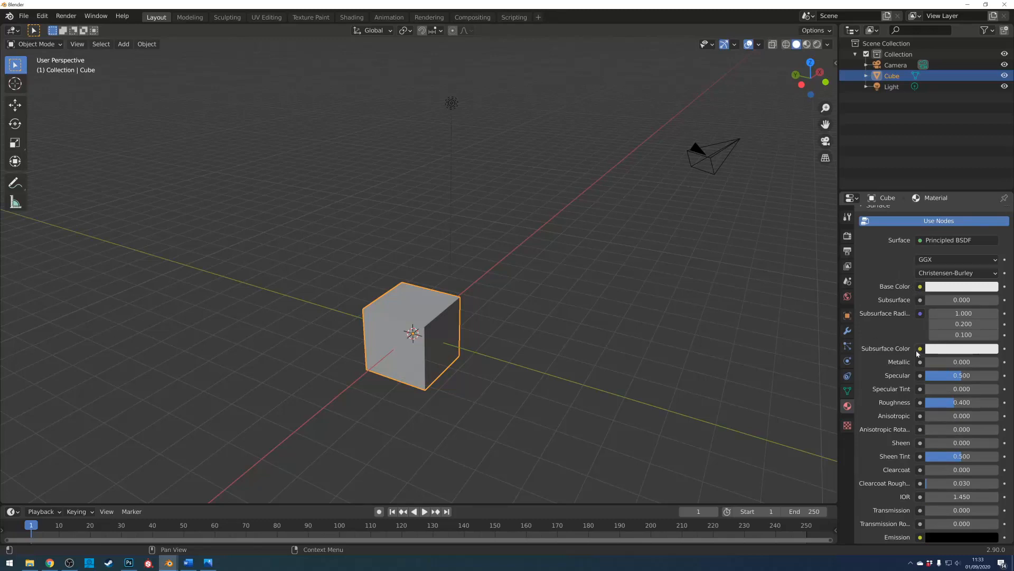
scroll(891, 501, down, 3)
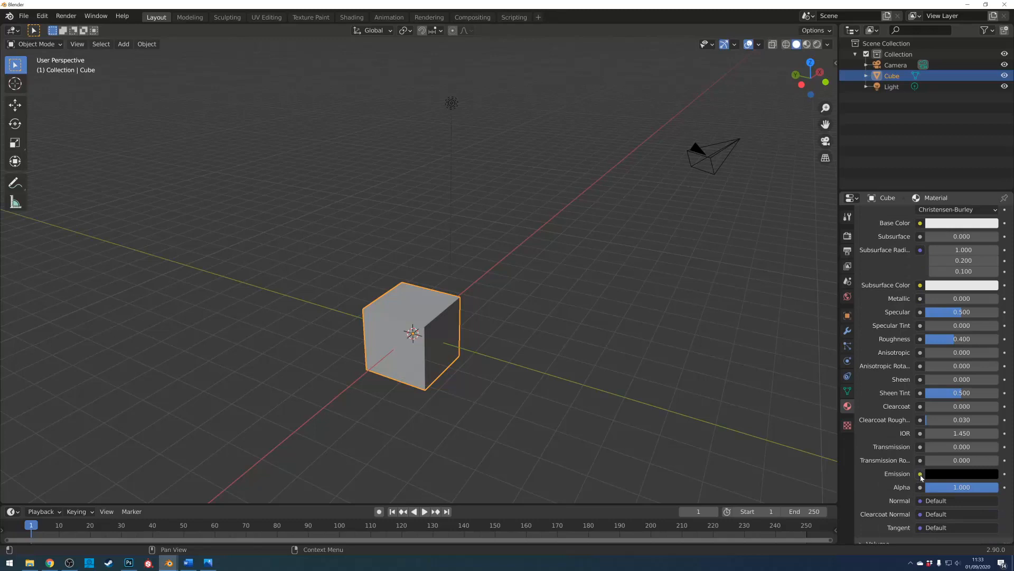
scroll(921, 477, up, 3)
scroll(885, 326, down, 7)
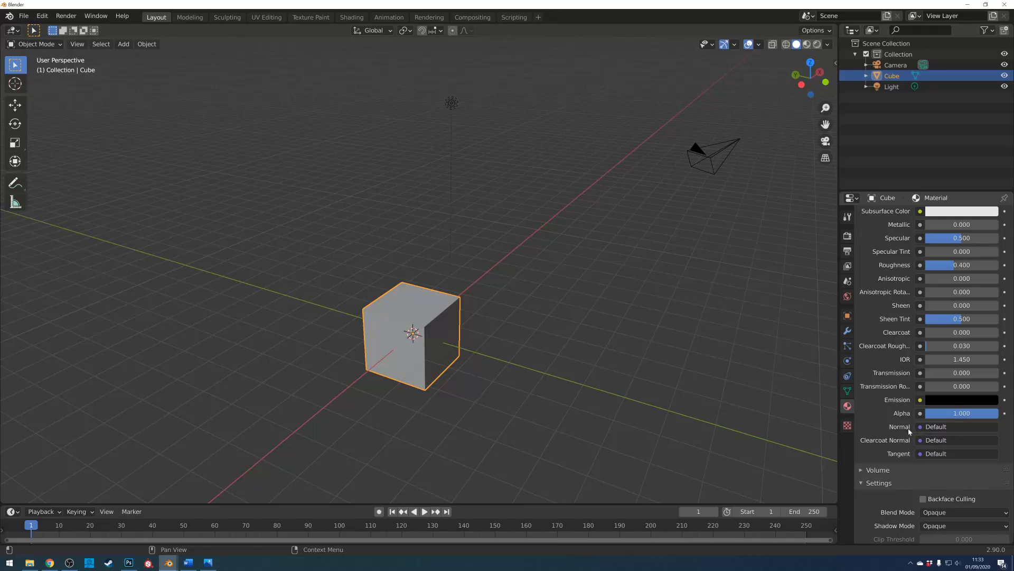
scroll(927, 402, up, 3)
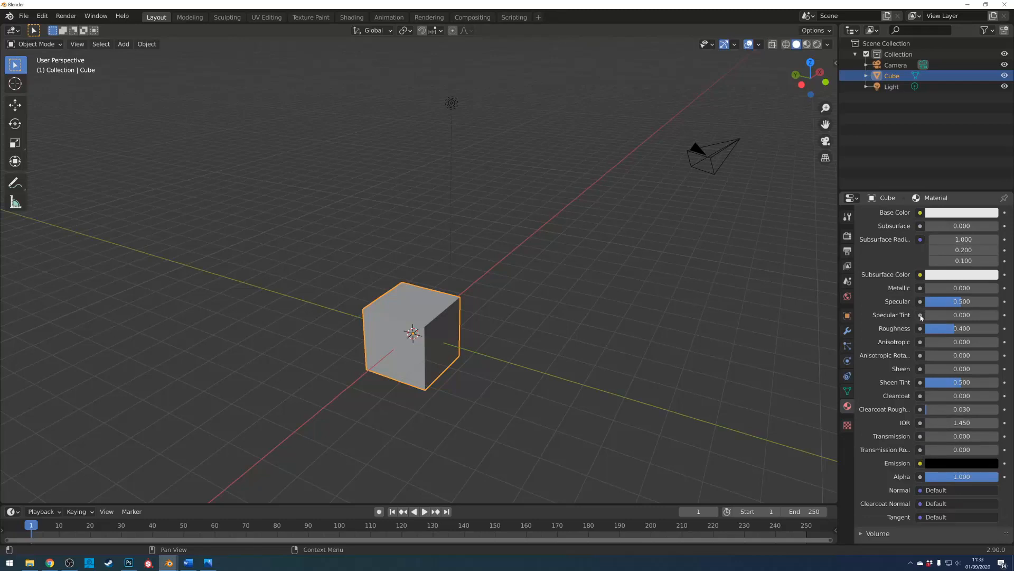
Switch to the Shading workspace and enlarge the node editor to view the cube's whole Principled BSDF node.
click(352, 17)
drag(474, 319, 483, 186)
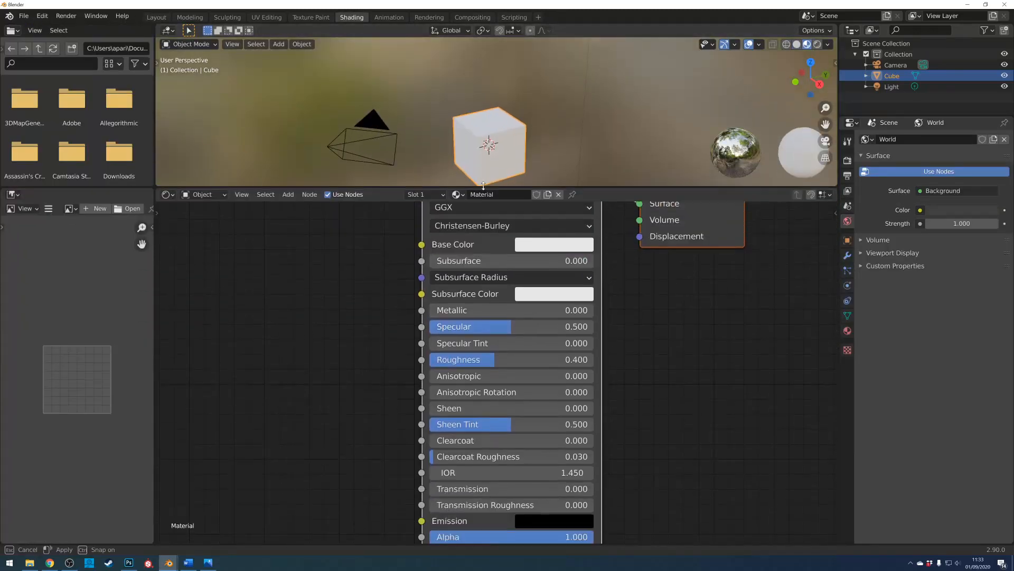
scroll(582, 313, down, 3)
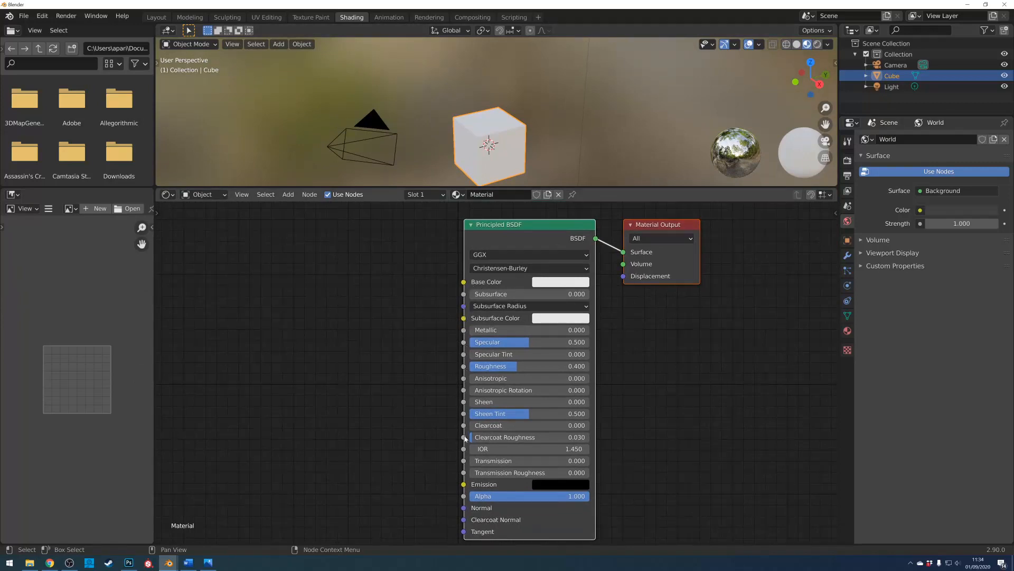
middle_drag(607, 401, 592, 392)
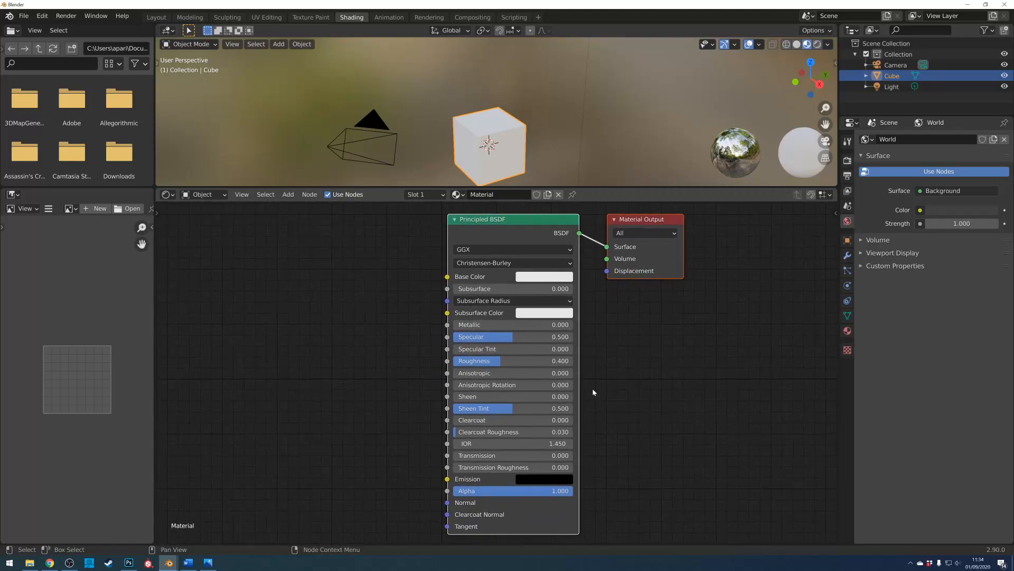
View the cube's material properties and the world properties, and return to the Layout workspace.
click(847, 329)
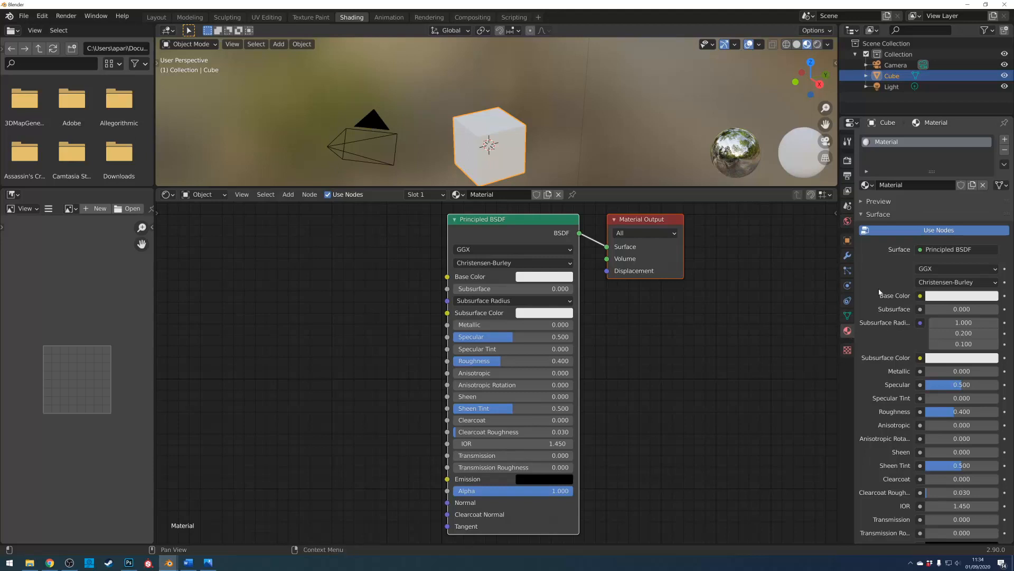
click(847, 222)
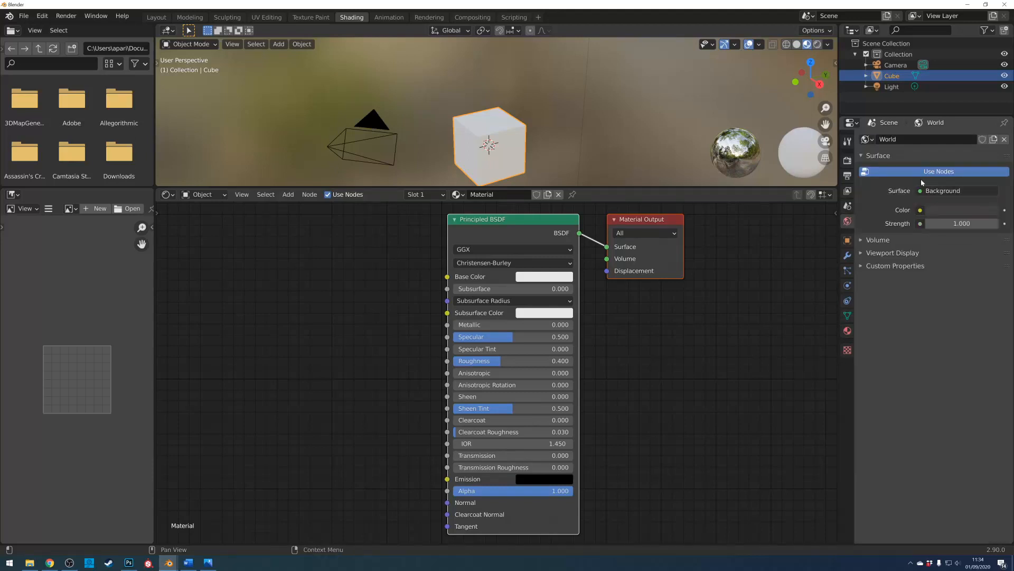
click(166, 21)
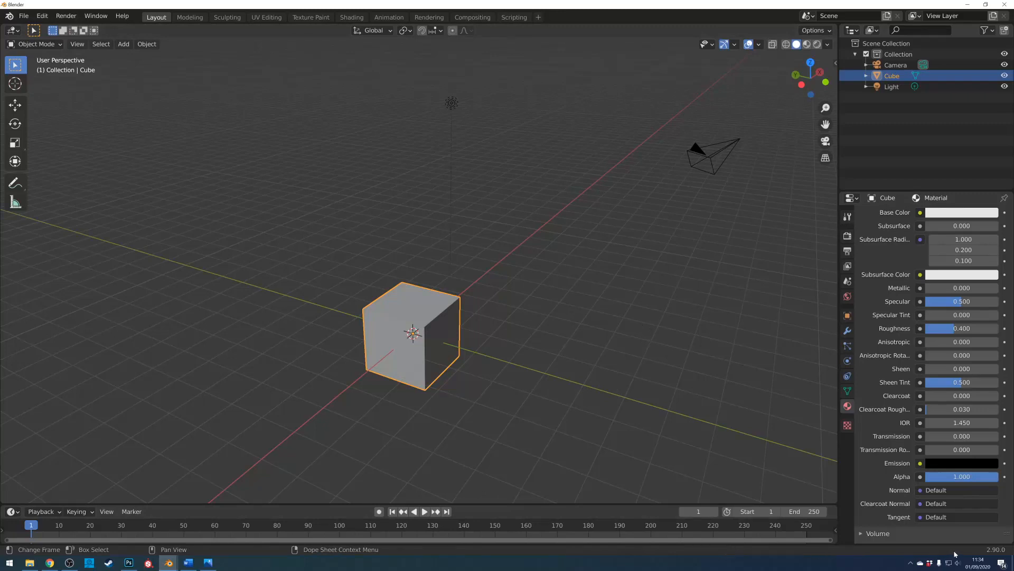
Enable Scene Statistics, System Memory and Video Memory in the status bar.
right_click(909, 551)
right_click(912, 551)
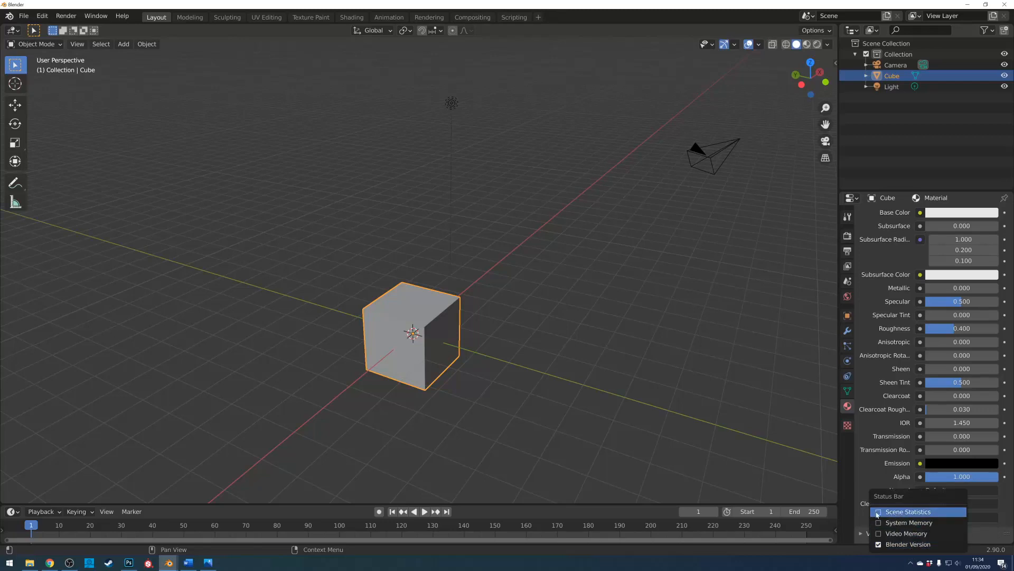
click(921, 512)
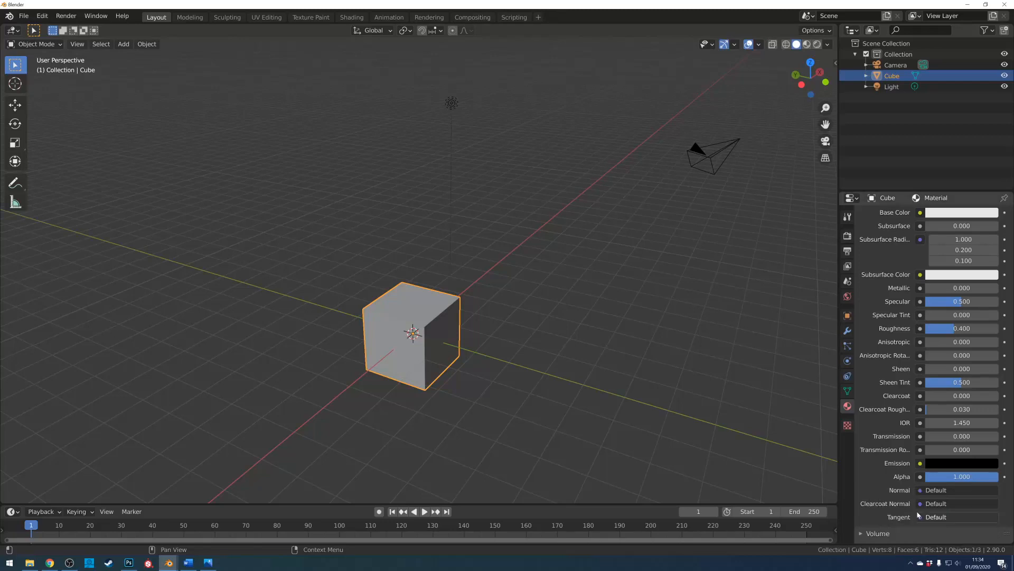
right_click(906, 551)
click(903, 523)
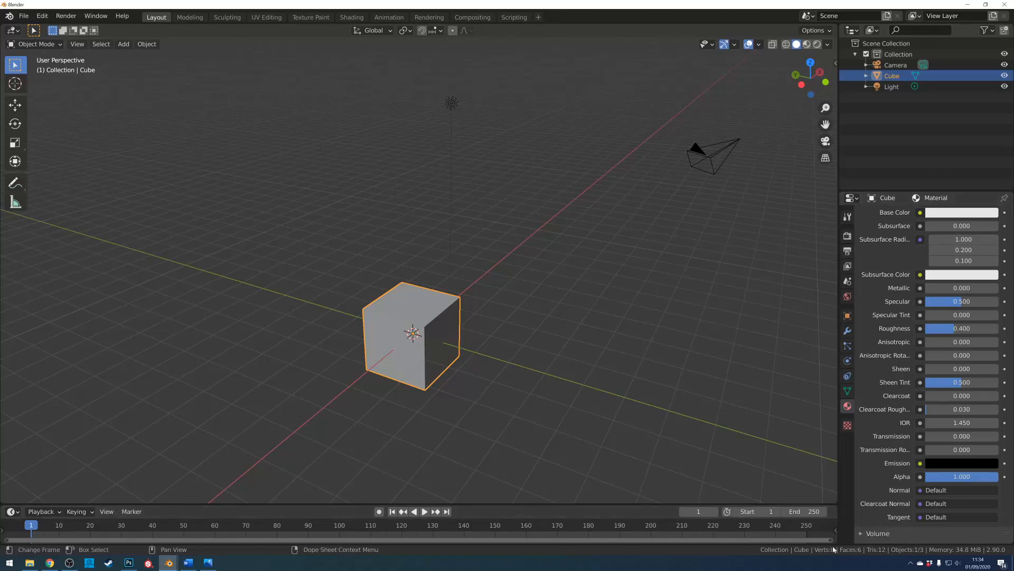
right_click(926, 552)
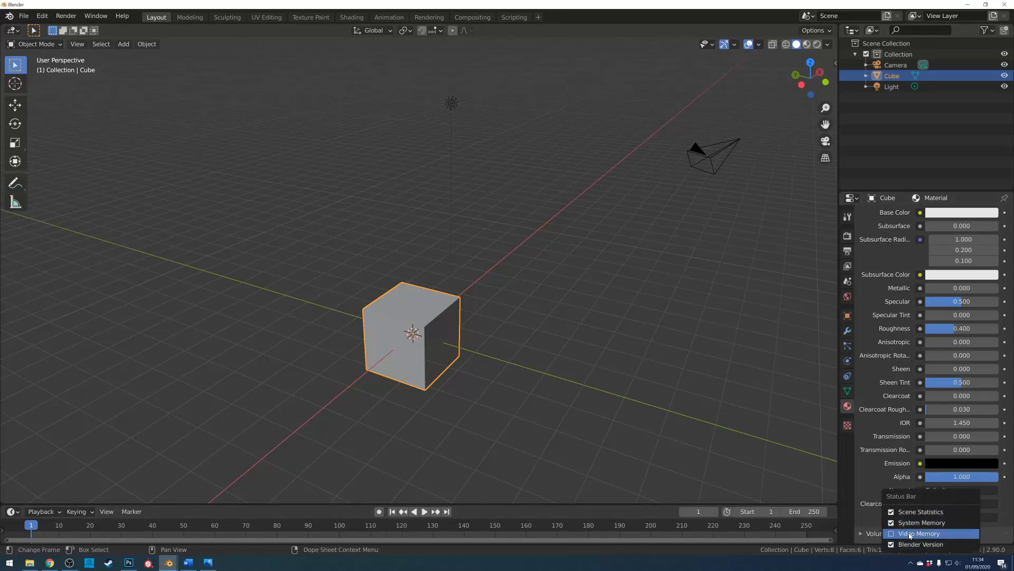
click(925, 536)
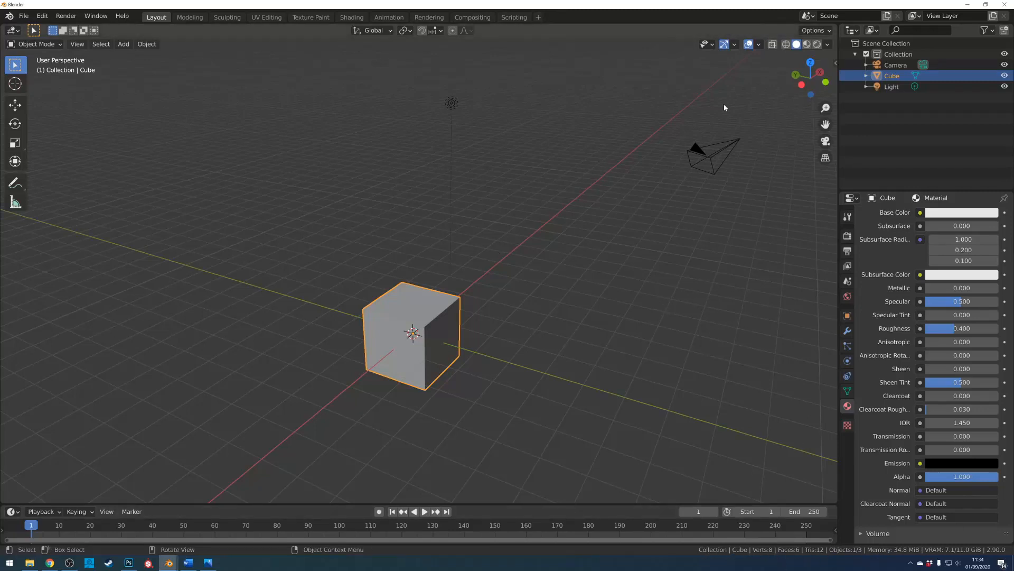
Turn on the Statistics overlay in the 3D viewport.
click(736, 45)
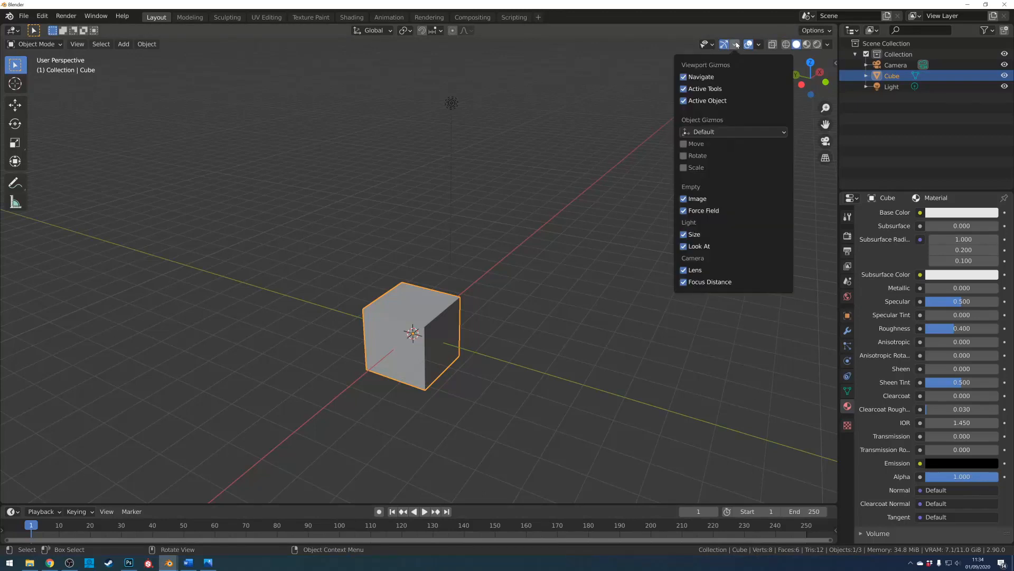
mouse_move(750, 48)
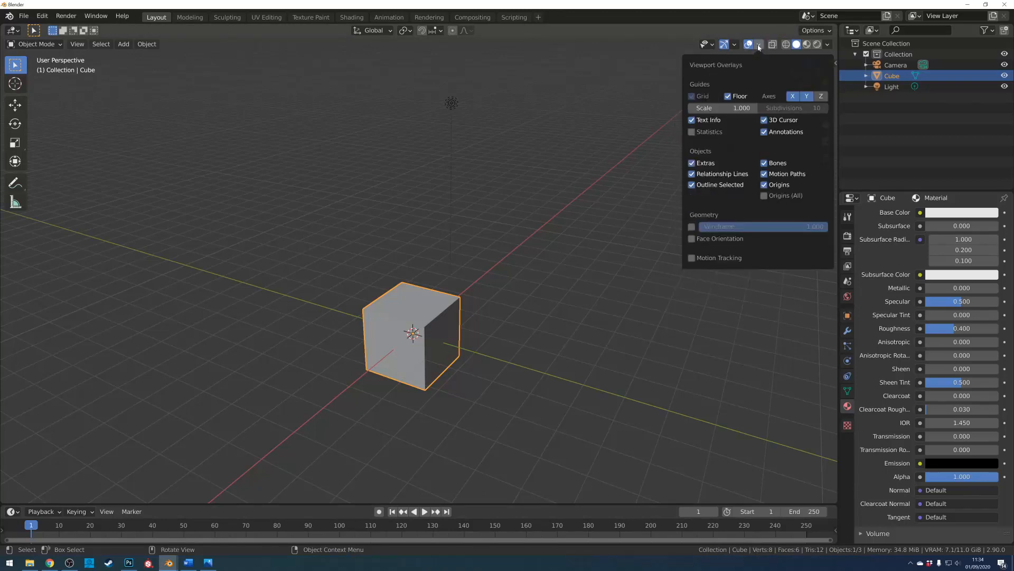
click(692, 132)
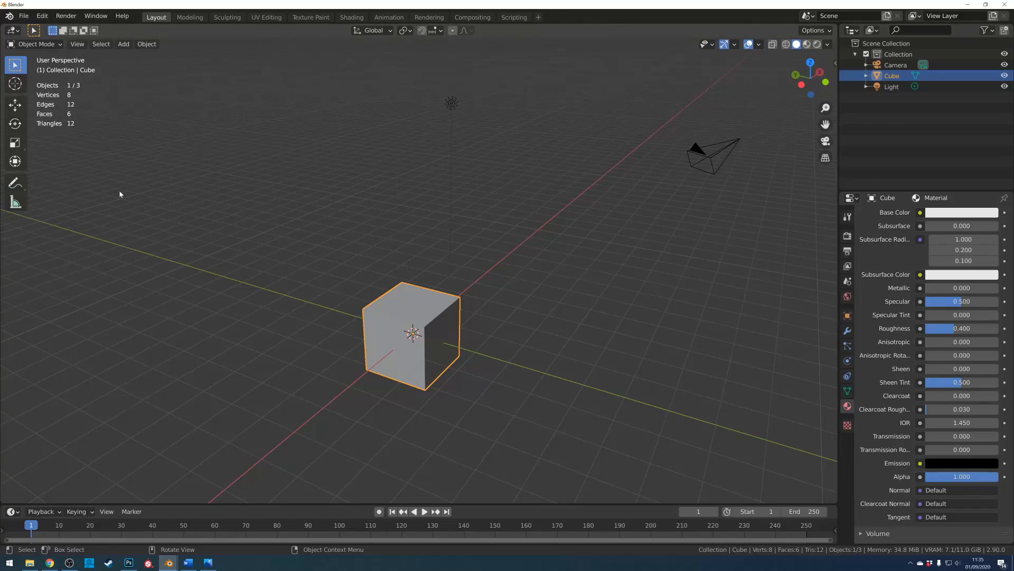
Turn off the Statistics overlay in the 3D viewport.
scroll(618, 242, down, 1)
scroll(620, 242, up, 2)
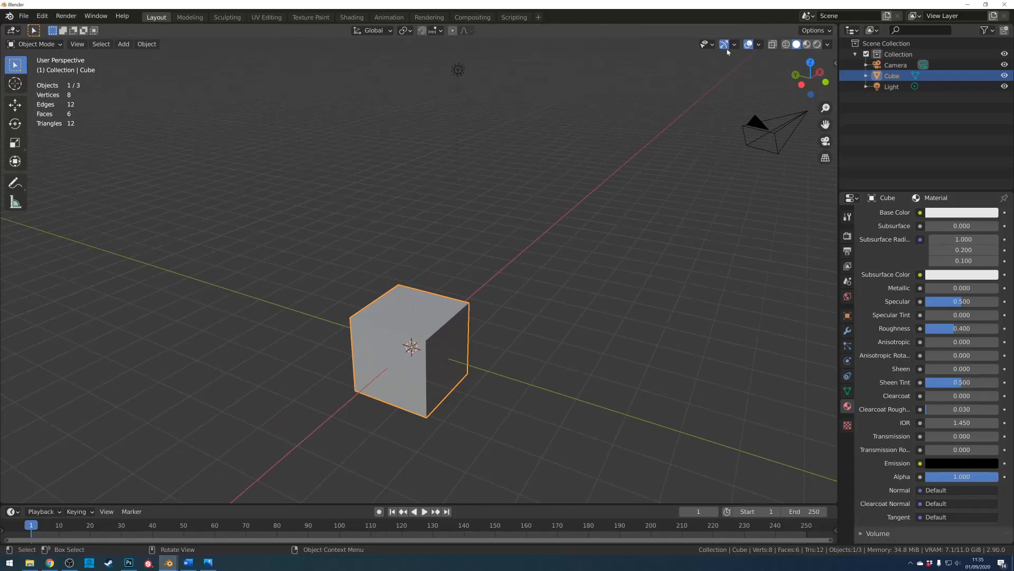
click(759, 45)
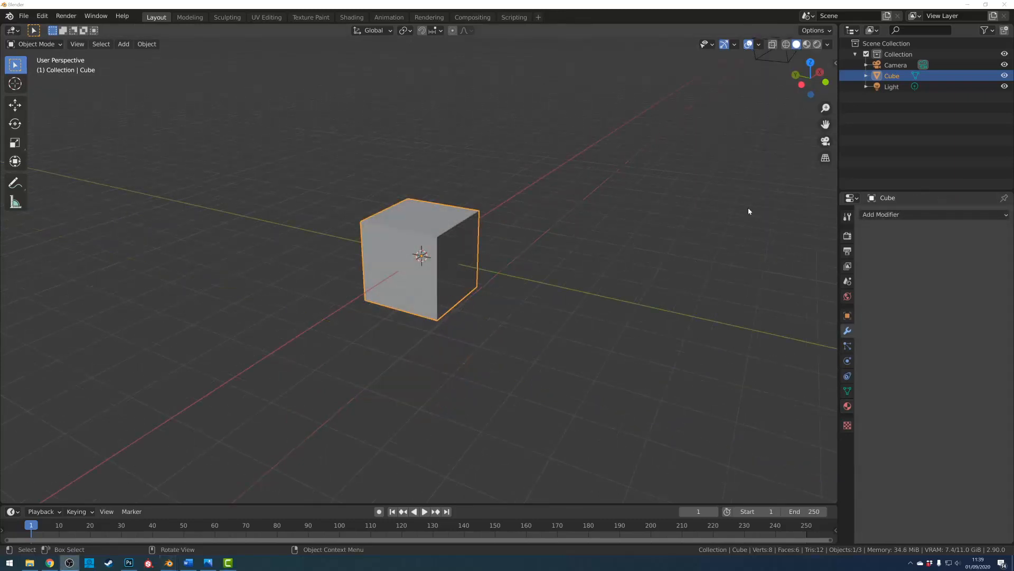
Widen the properties editor and add a Subdivision Surface modifier to the cube.
middle_drag(541, 249, 594, 267)
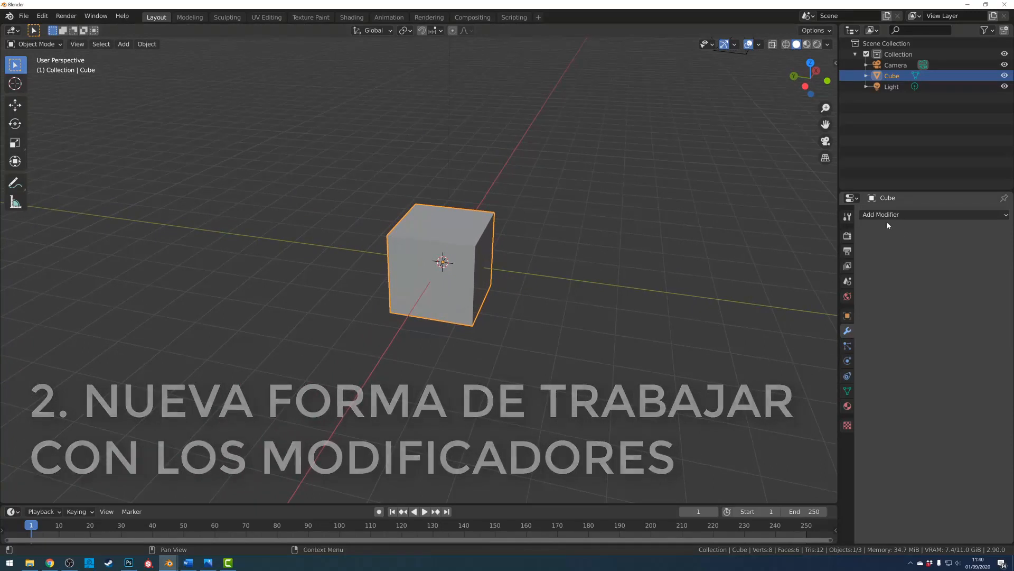
drag(838, 220, 744, 219)
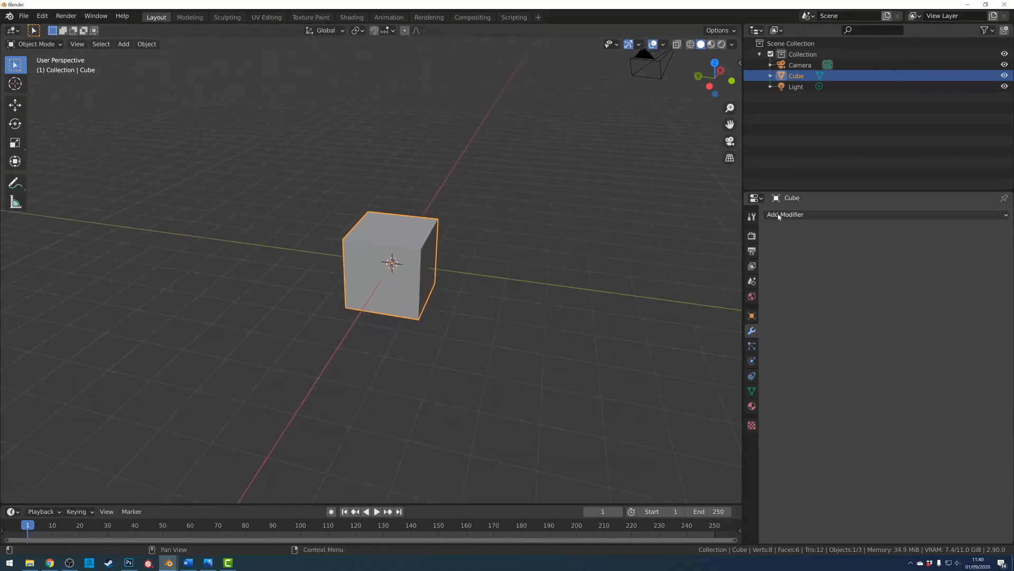
click(786, 215)
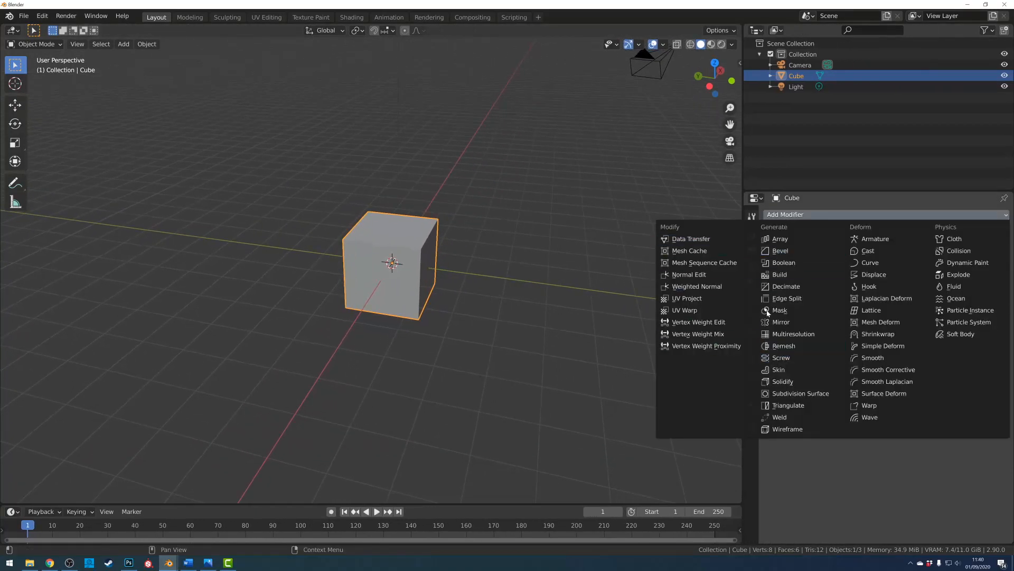
click(781, 396)
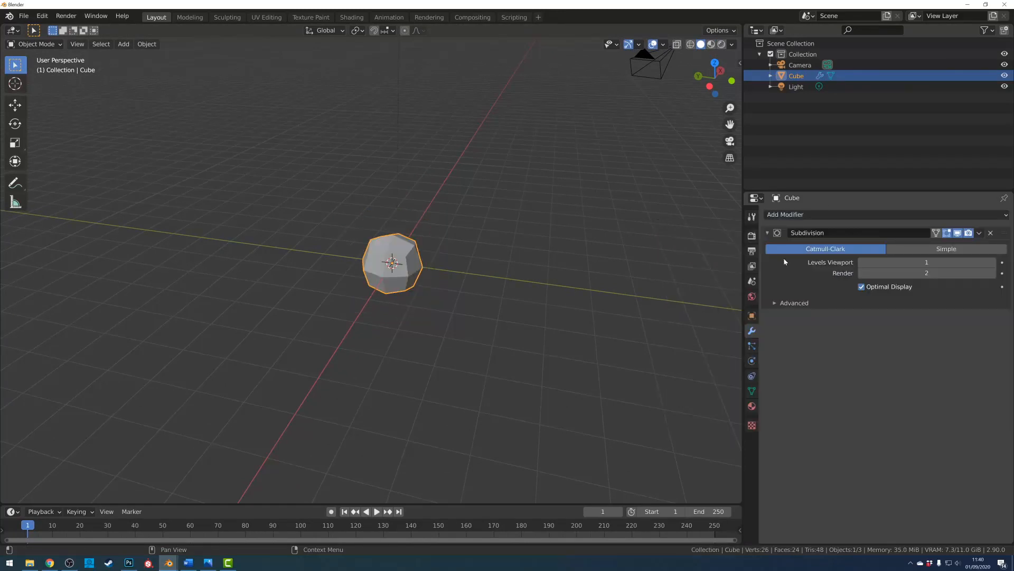
Raise the Subdivision modifier's viewport level to 3.
click(993, 263)
click(994, 263)
scroll(454, 275, up, 6)
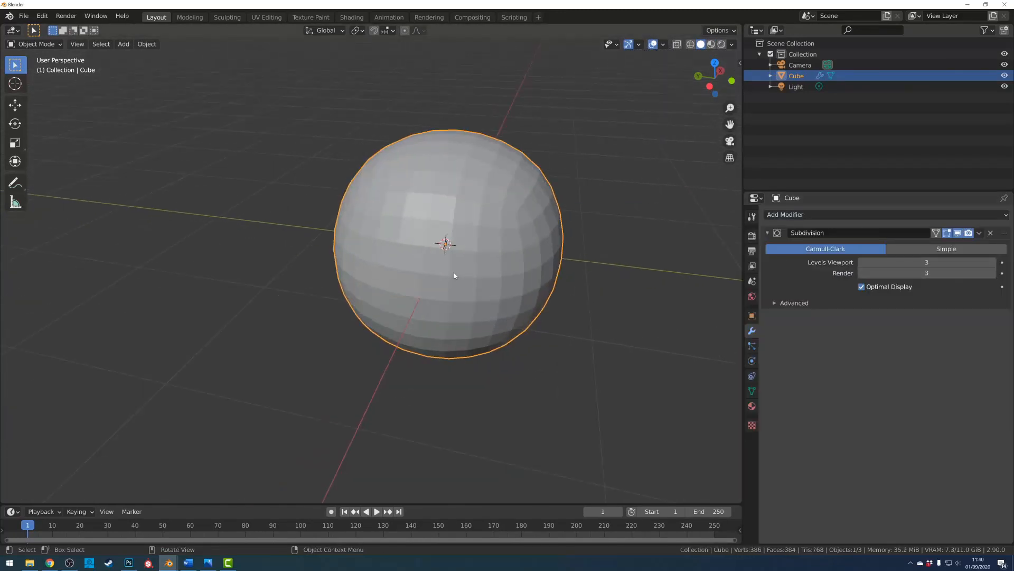
middle_drag(506, 266, 687, 325)
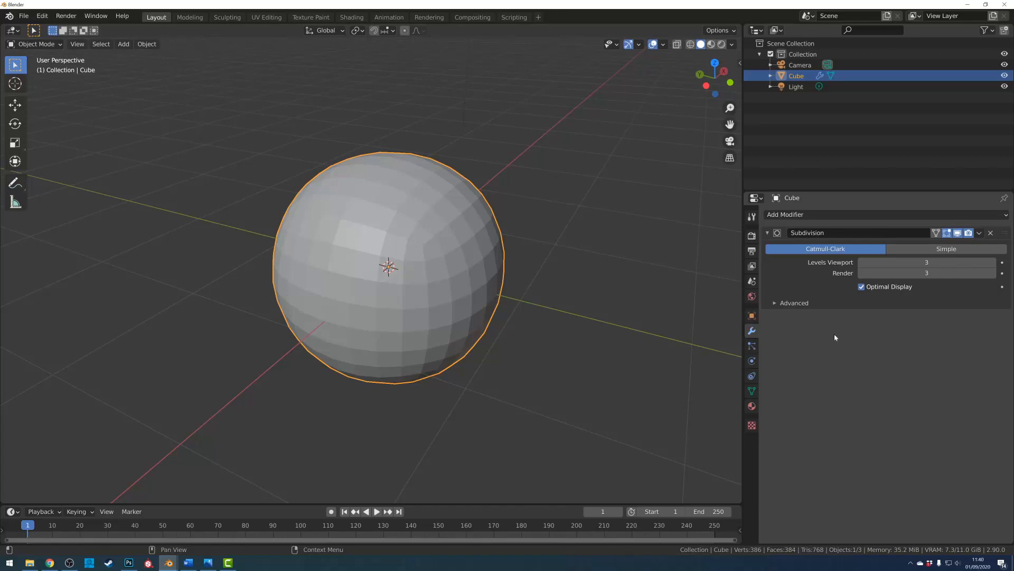
Widen the properties editor further and view the Subdivision modifier's Advanced settings and its additional options.
drag(743, 293, 713, 293)
click(767, 303)
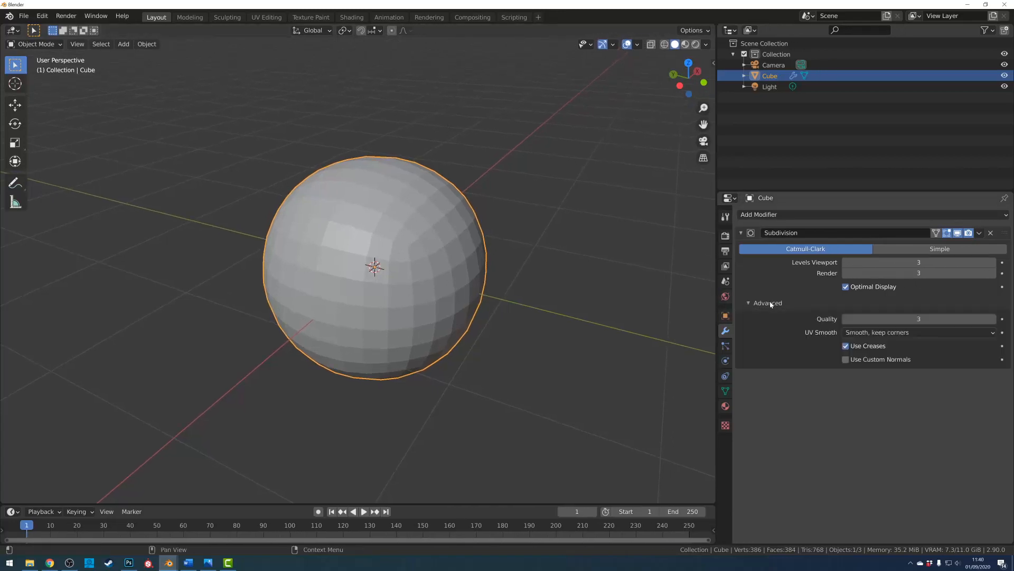
click(766, 305)
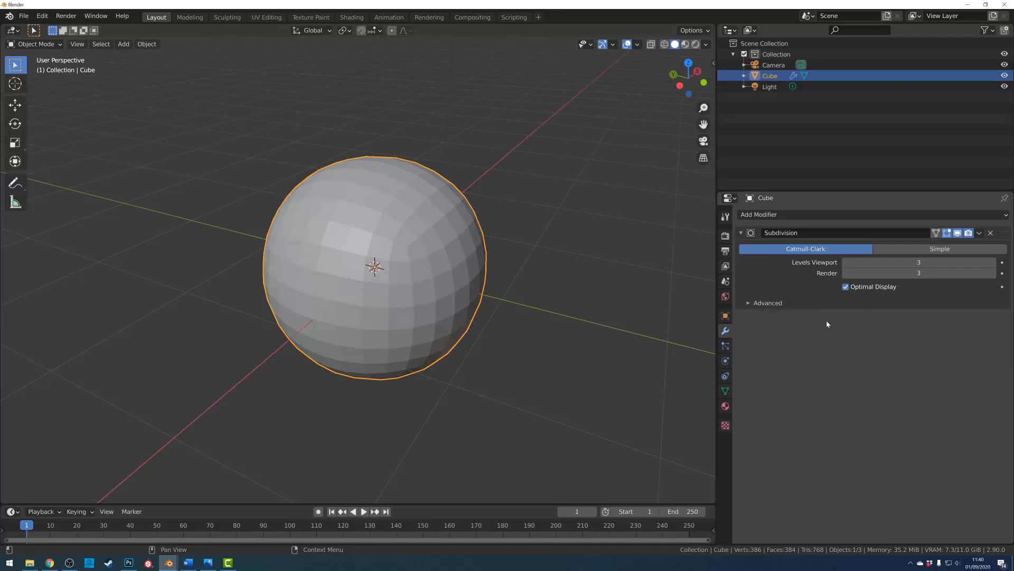
click(981, 234)
Add a Wireframe modifier to the cube below the Subdivision modifier.
click(820, 215)
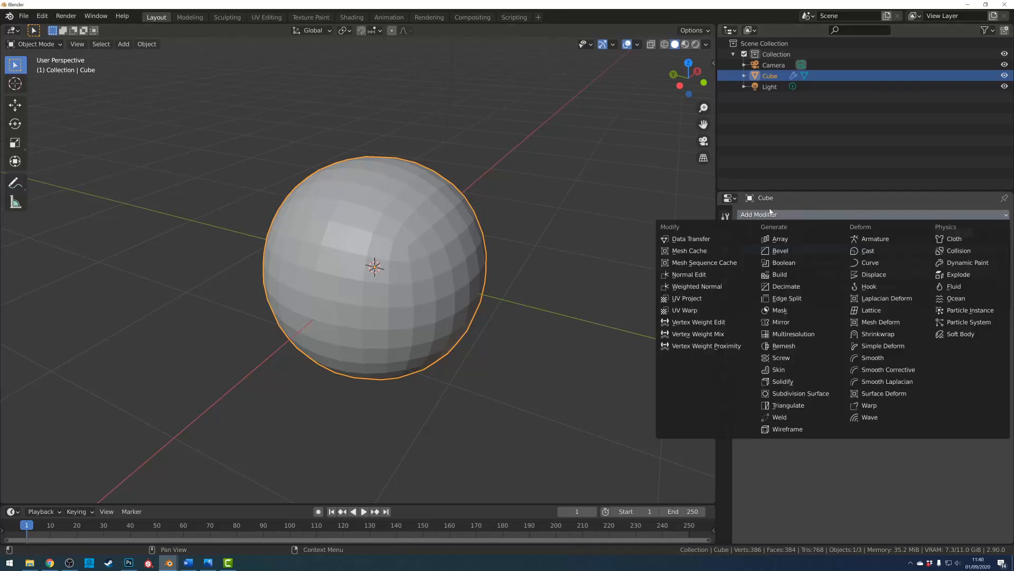
click(790, 429)
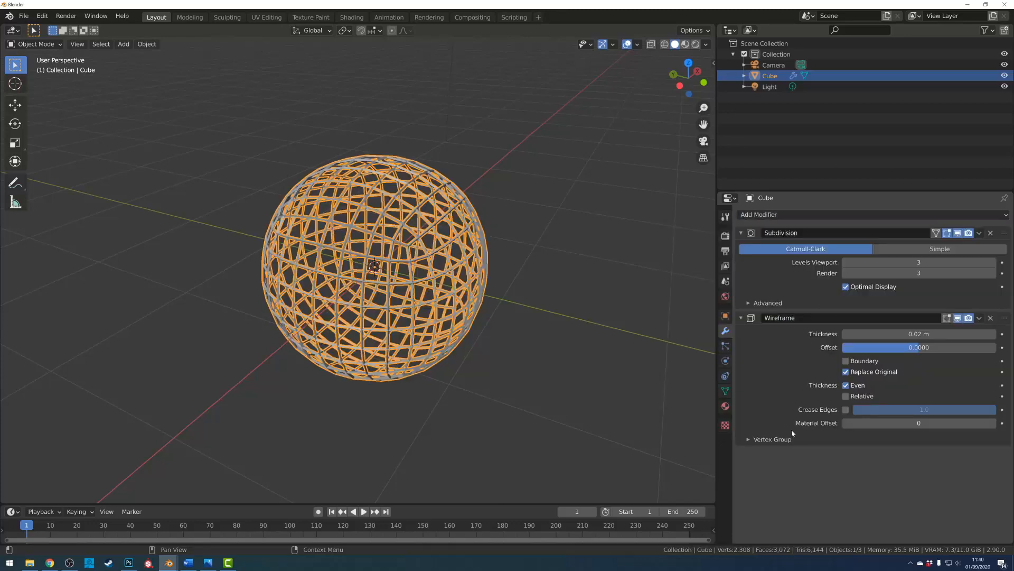
click(570, 305)
click(430, 255)
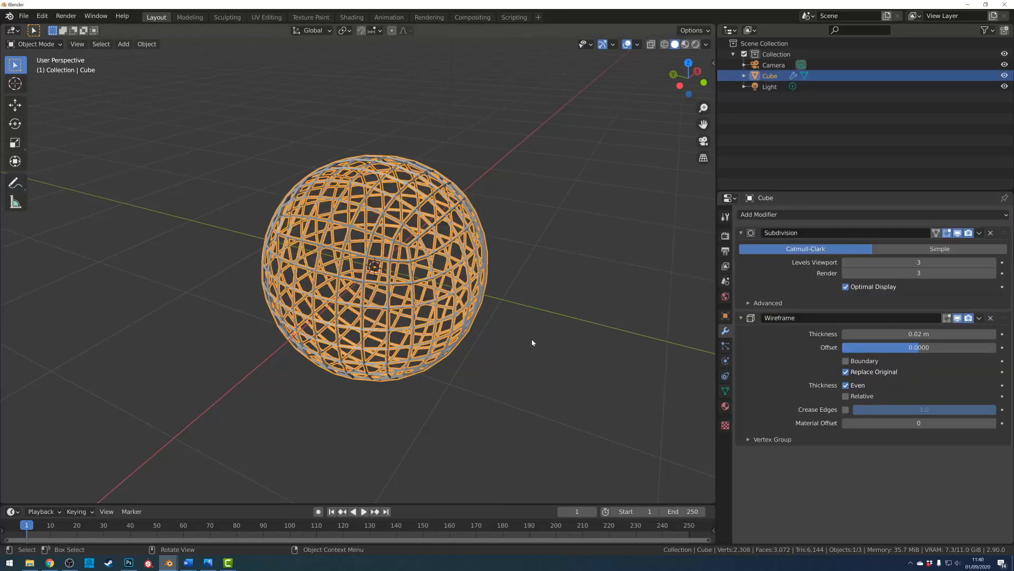
Move the Wireframe modifier above Subdivision in the stack, and return Subdivision to the first position.
middle_drag(531, 339, 551, 343)
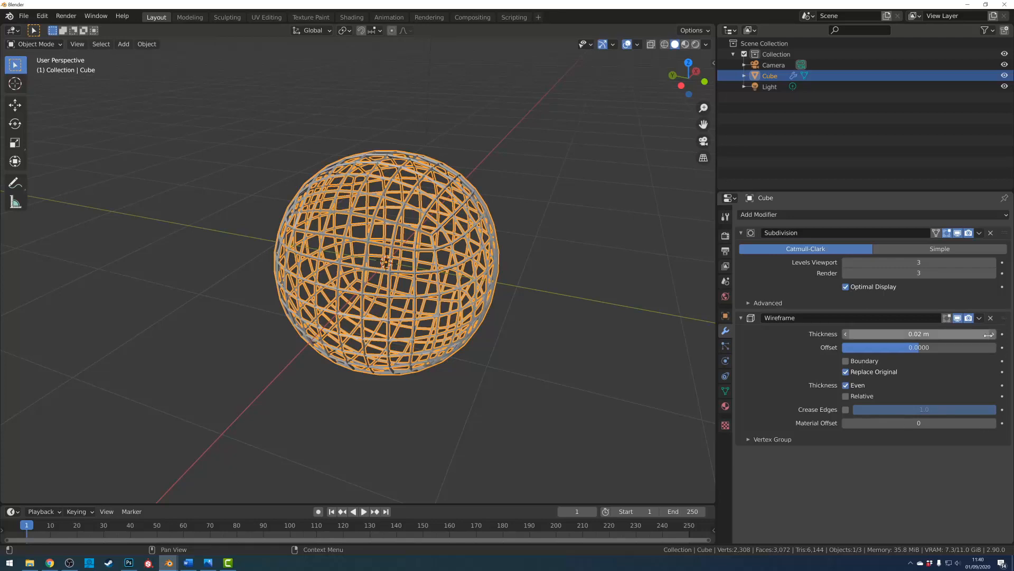
drag(1004, 318, 988, 240)
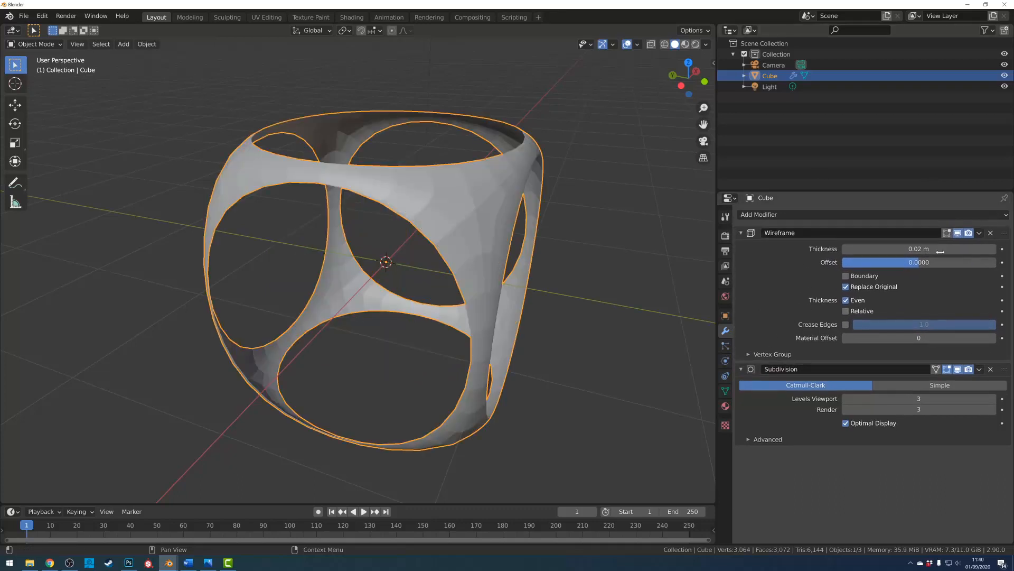
drag(1004, 369, 996, 235)
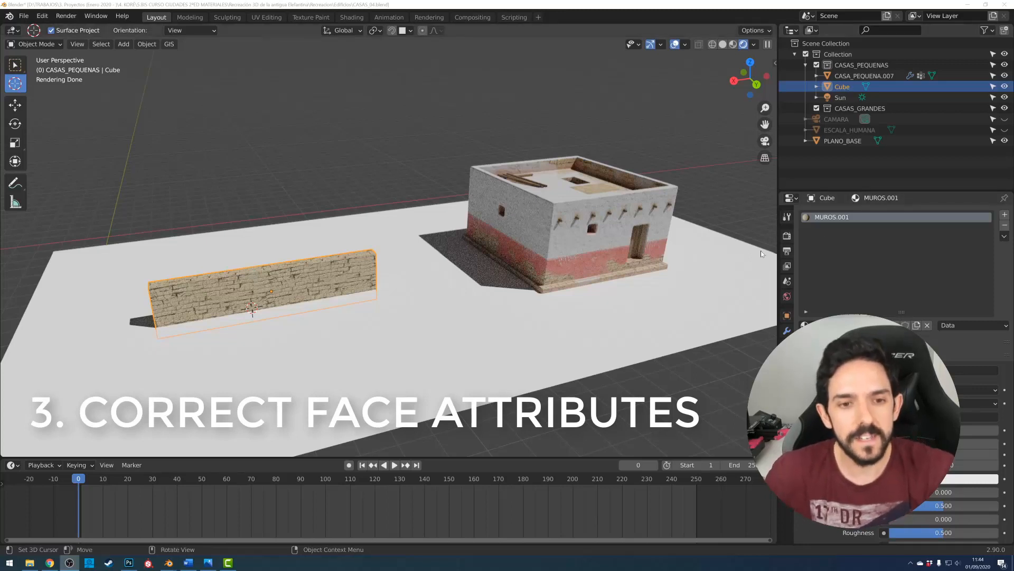
Switch the viewport to Material Preview shading and frame the brick wall with the Select Box tool active.
middle_drag(578, 286, 610, 310)
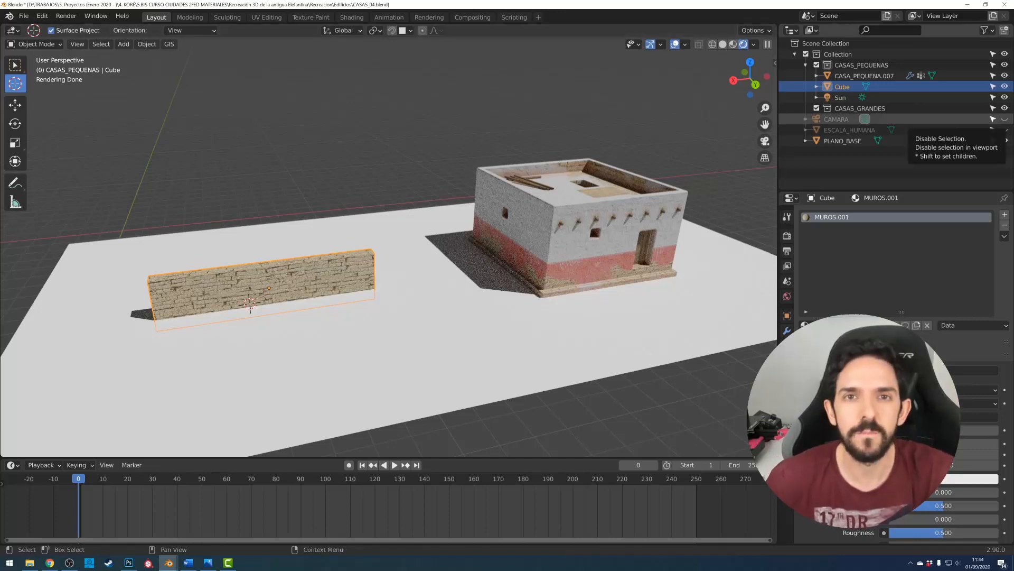
click(733, 45)
key(KP_Decimal)
click(474, 276)
click(15, 64)
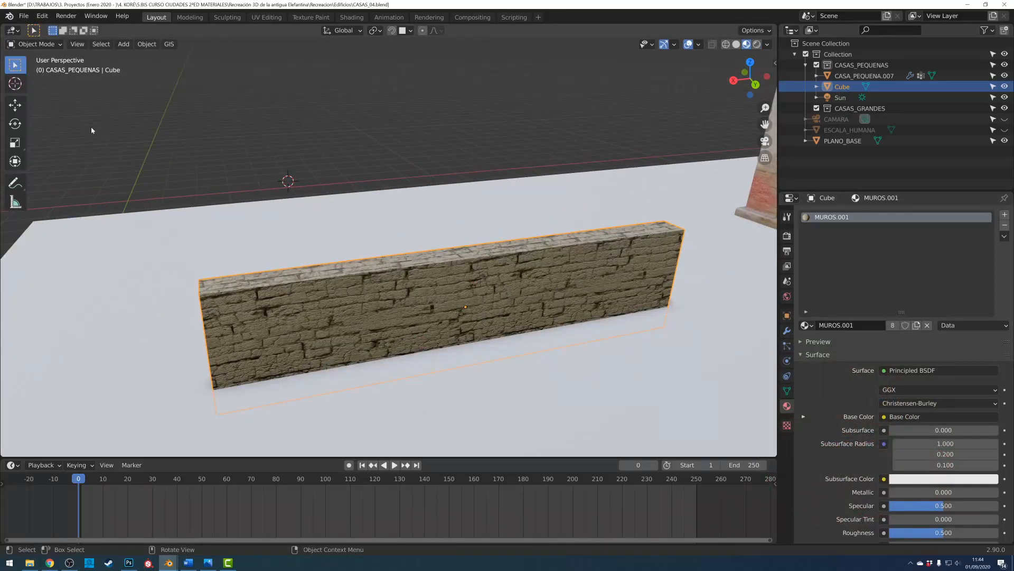
click(463, 306)
middle_drag(463, 306, 598, 269)
click(572, 274)
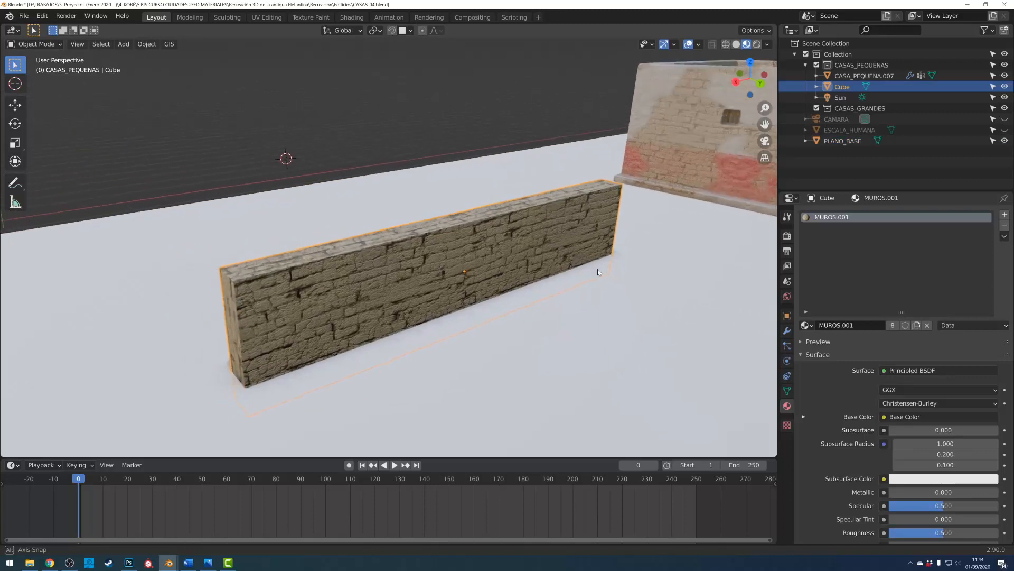
Try raising the wall's top face about 6.2 m in Edit Mode with uncorrected textures, and undo the move.
key(Tab)
drag(471, 173, 439, 232)
scroll(424, 223, down, 3)
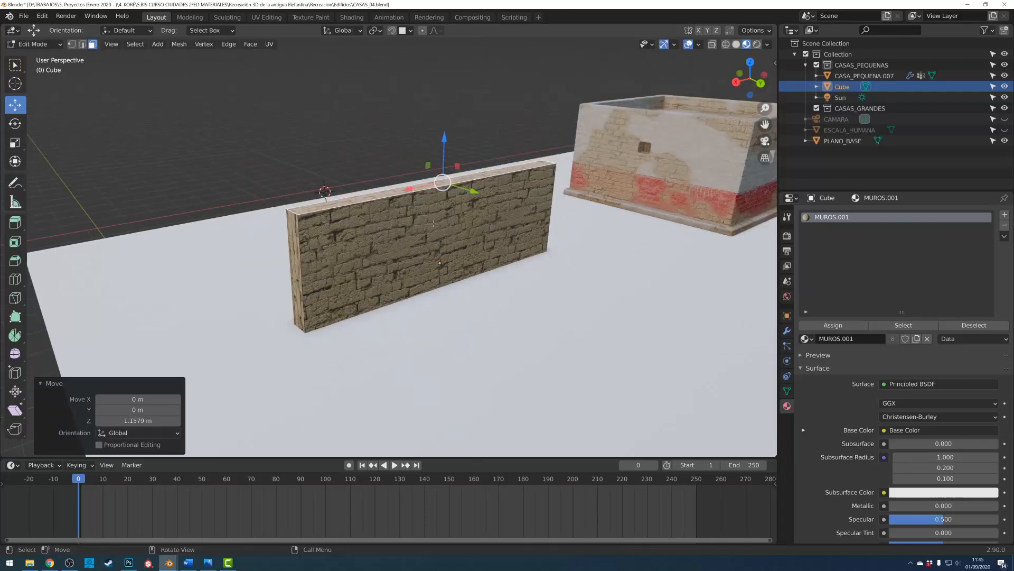
scroll(459, 232, up, 3)
middle_drag(459, 233, 462, 203)
scroll(462, 202, up, 2)
drag(462, 201, 443, 257)
middle_drag(443, 257, 448, 149)
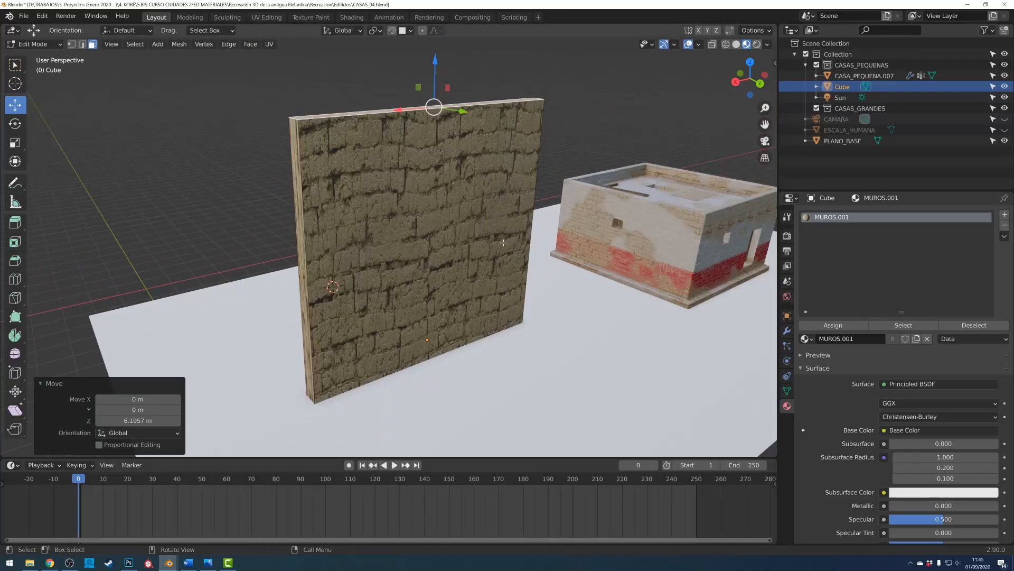
key(ctrl+z)
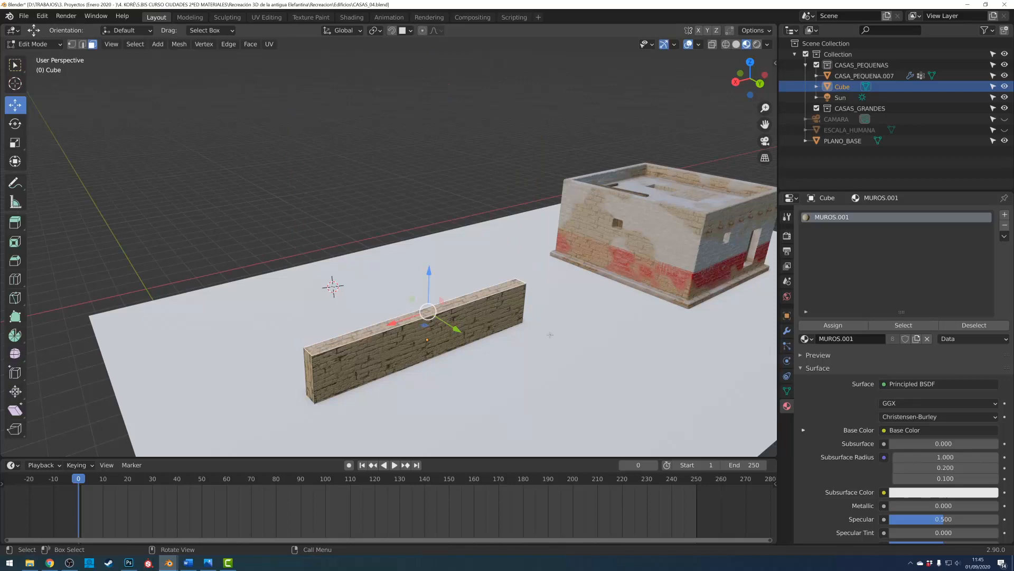
Try stretching the wall lengthwise by pulling its end face outward.
scroll(496, 294, up, 5)
shift+middle_drag(496, 295, 567, 221)
click(289, 302)
scroll(298, 310, down, 1)
drag(284, 316, 175, 359)
middle_drag(176, 359, 497, 255)
Select the wall's top face and enable the Correct Face Attributes transform option.
click(459, 204)
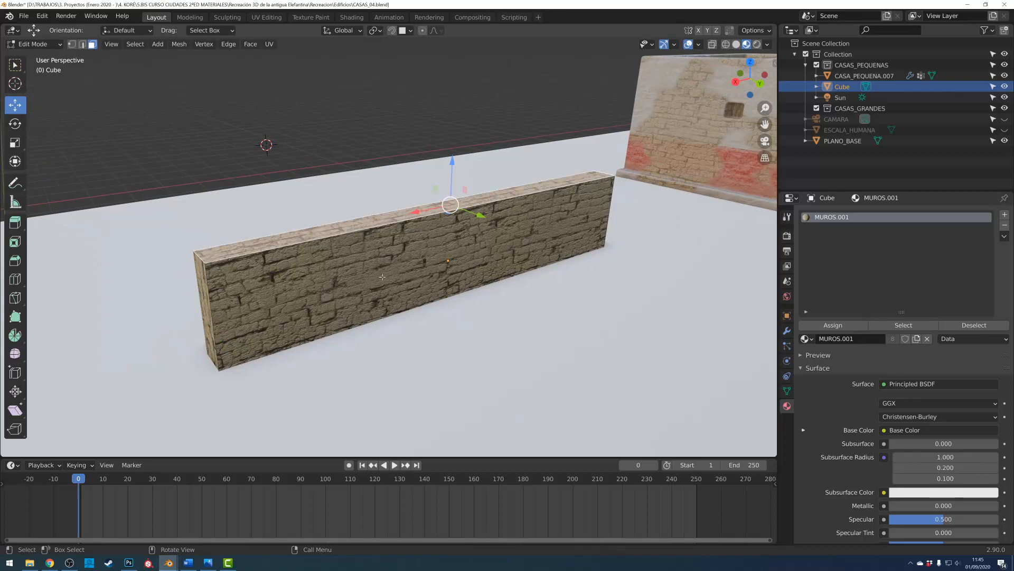
click(758, 33)
click(755, 32)
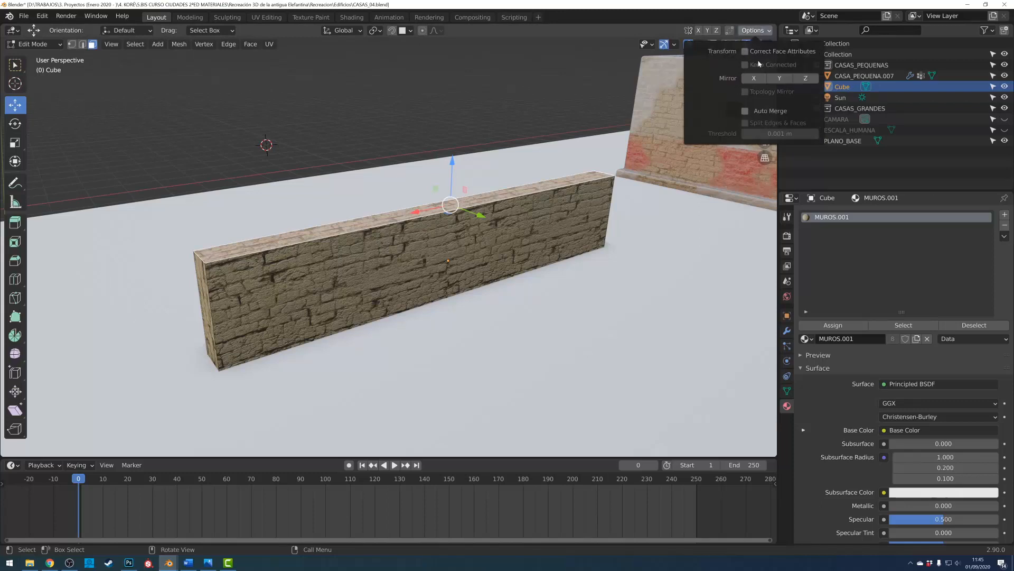
click(746, 52)
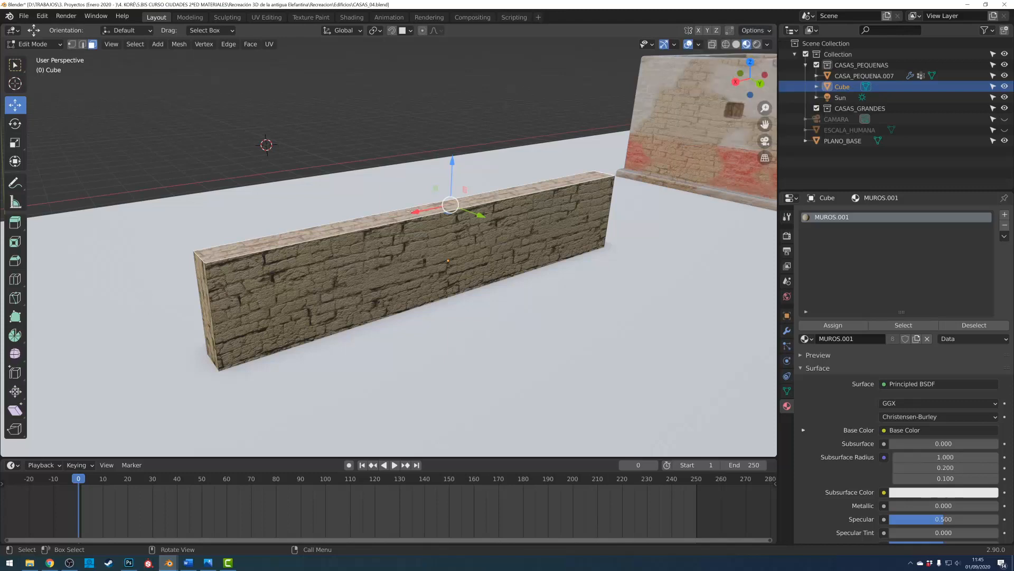
Raise the wall's top face about 0.89 m along the Z axis.
scroll(391, 231, down, 2)
key(g)
key(z)
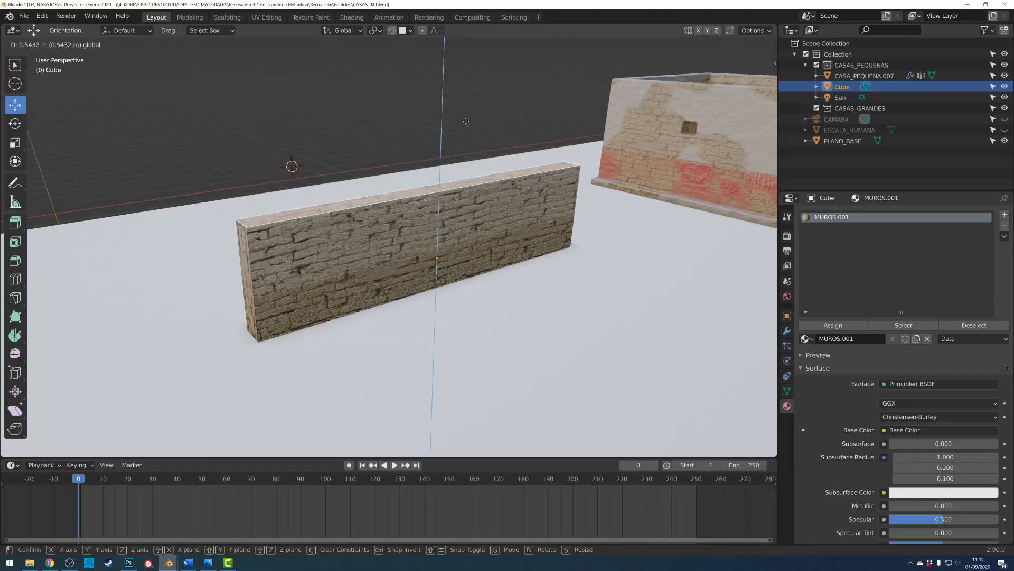
click(468, 175)
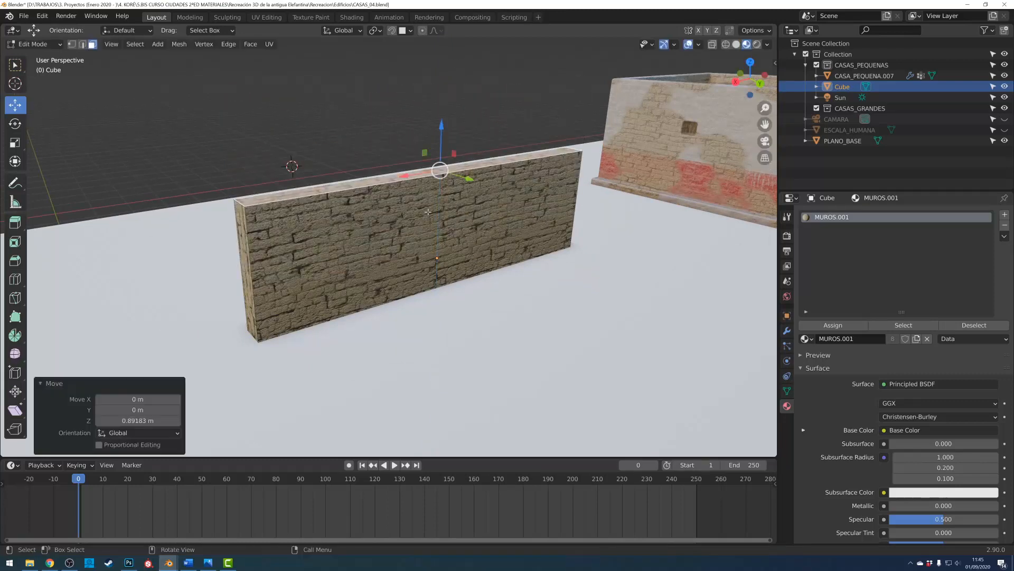
Add a vertical loop cut across the wall, slid from the middle toward its near end.
mouse_move(409, 207)
shift+middle_down()
mouse_move(424, 226)
mouse_move(412, 223)
shift+middle_up()
key(ctrl+r)
click(432, 199)
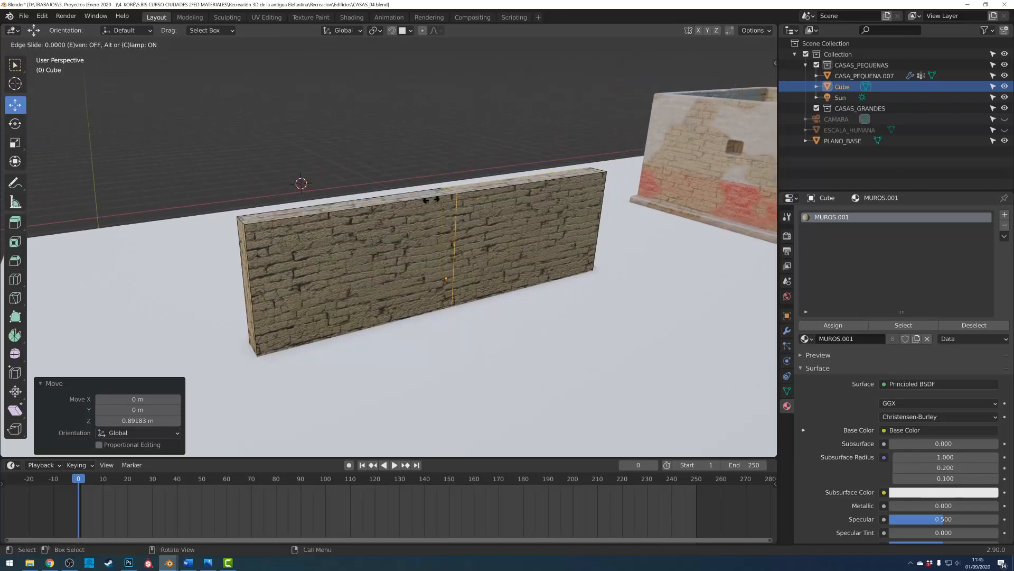
click(279, 180)
Extrude the top face of the wall's shorter section upward about 2.53 m.
click(92, 44)
click(288, 210)
key(e)
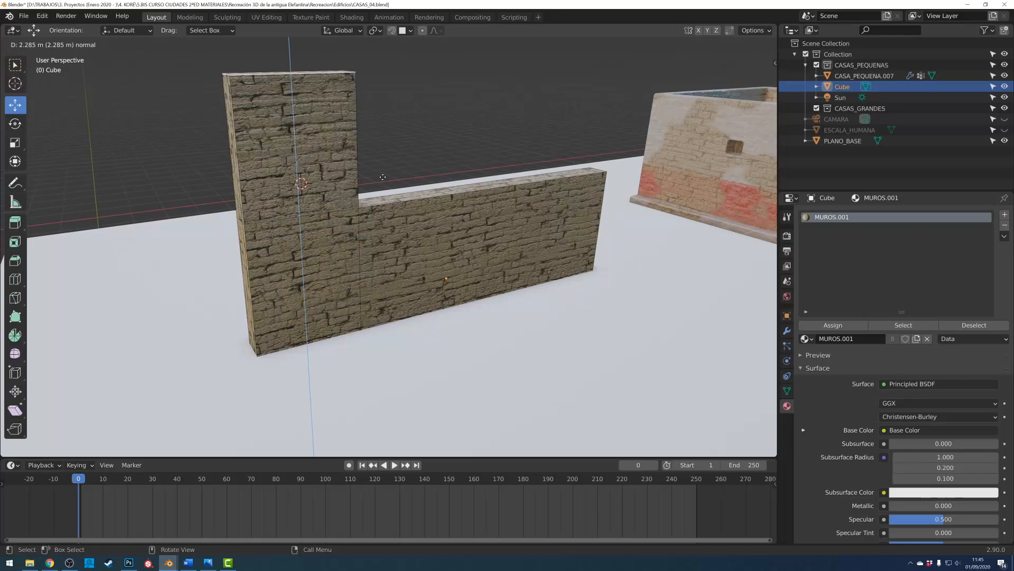
click(382, 171)
middle_drag(383, 170, 323, 205)
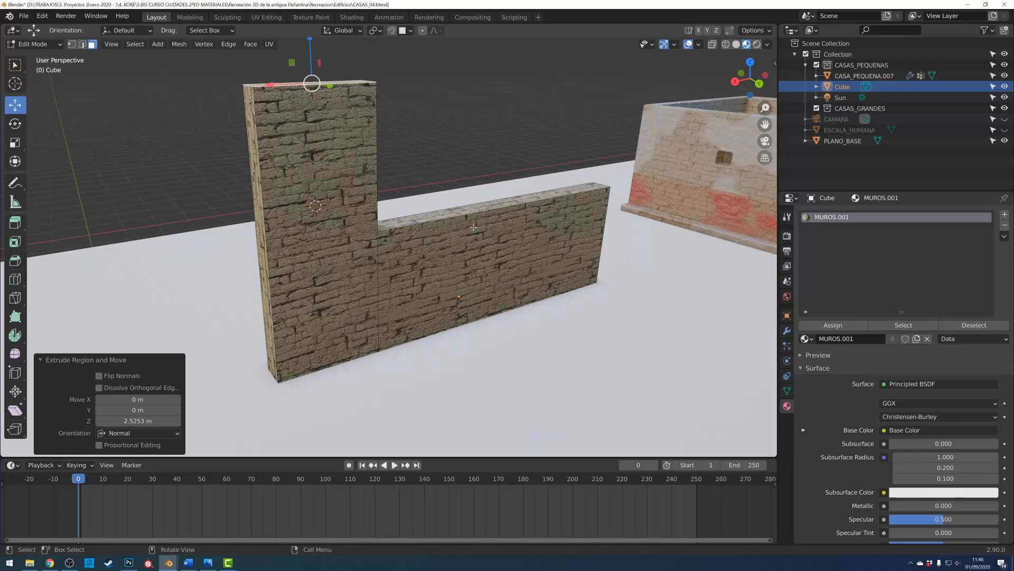
Add a horizontal loop cut around the extruded tower, slid close to its upper end.
middle_drag(432, 214, 447, 198)
key(ctrl+r)
click(334, 181)
click(335, 146)
Extrude the tower's upper inner side face horizontally into a beam above the low wall, and clear the selection.
click(92, 45)
click(304, 138)
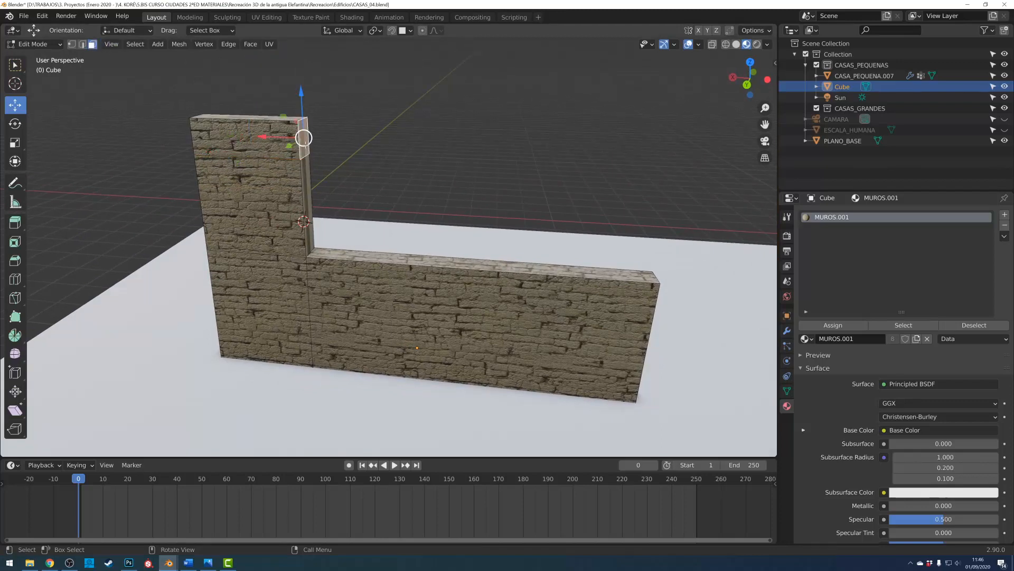
key(e)
click(648, 161)
middle_drag(647, 162, 539, 176)
scroll(538, 176, down, 2)
middle_drag(436, 241, 456, 258)
click(455, 257)
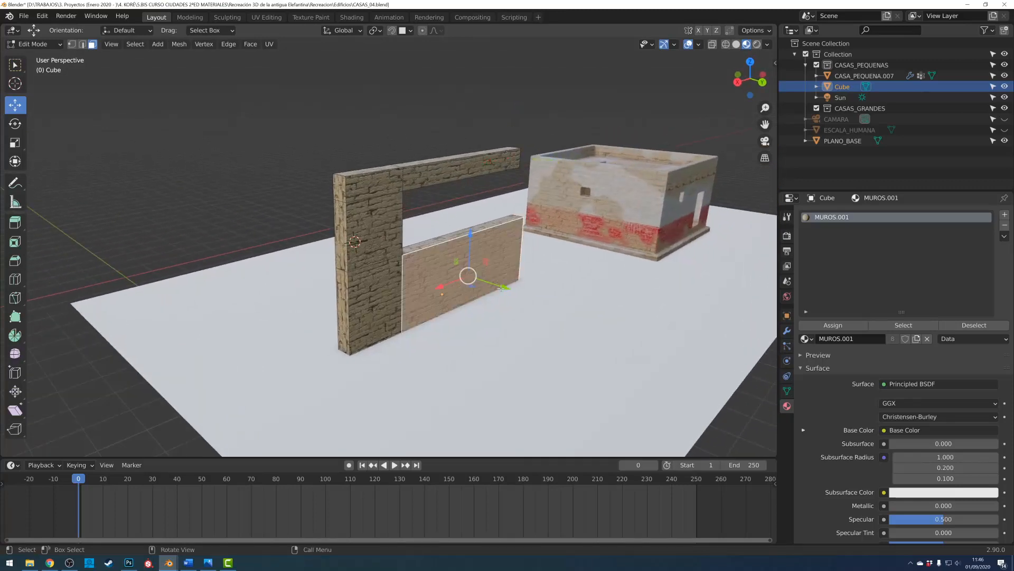
middle_drag(538, 269, 464, 246)
scroll(465, 246, up, 1)
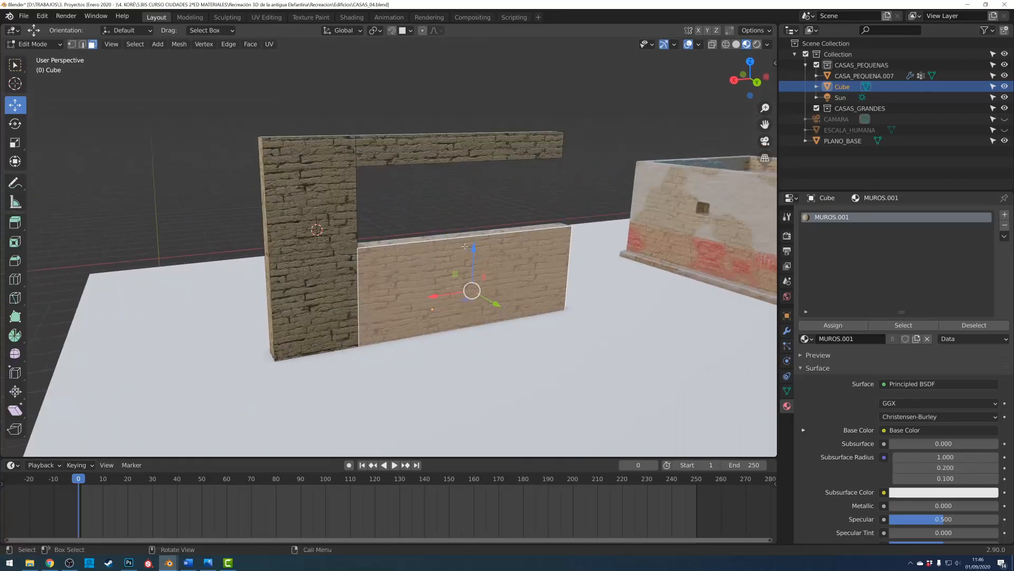
key(alt+a)
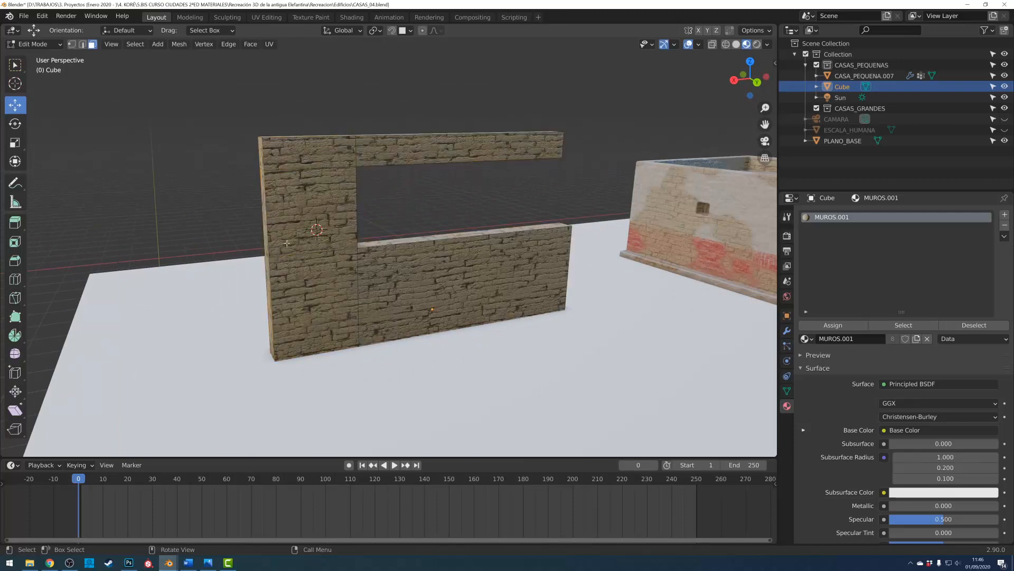
Move the outer end faces of the tower about 3.3 m along X to widen it, and return to Object Mode.
click(263, 214)
shift+middle_drag(264, 214, 341, 217)
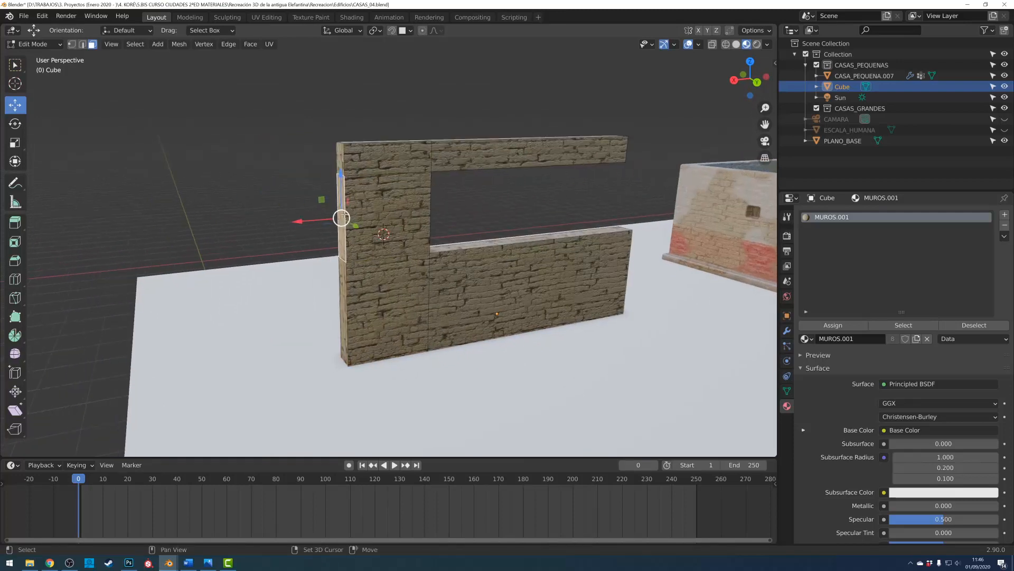
shift+click(343, 285)
key(g)
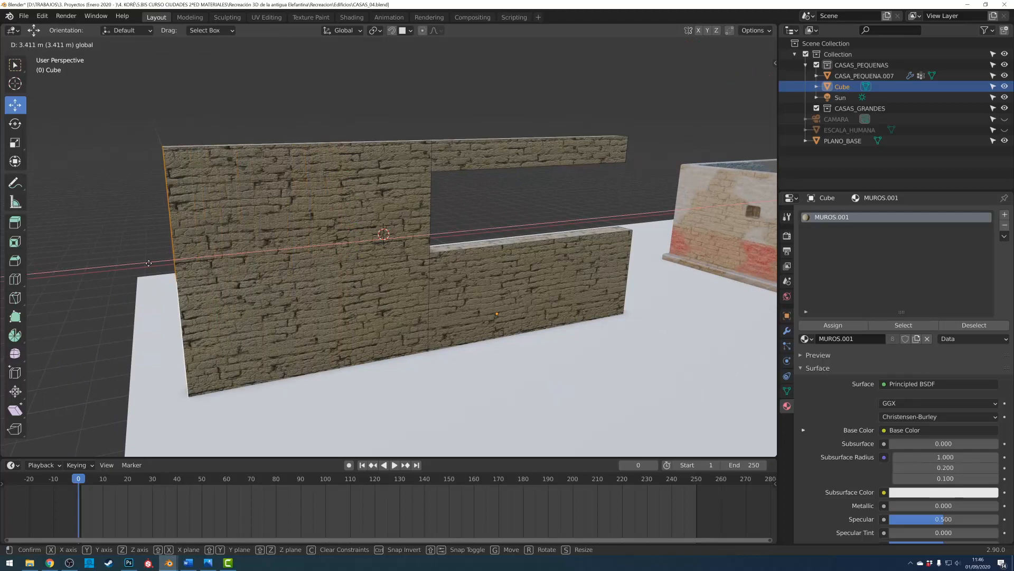
drag(155, 270, 156, 271)
scroll(423, 248, down, 3)
middle_drag(452, 239, 476, 261)
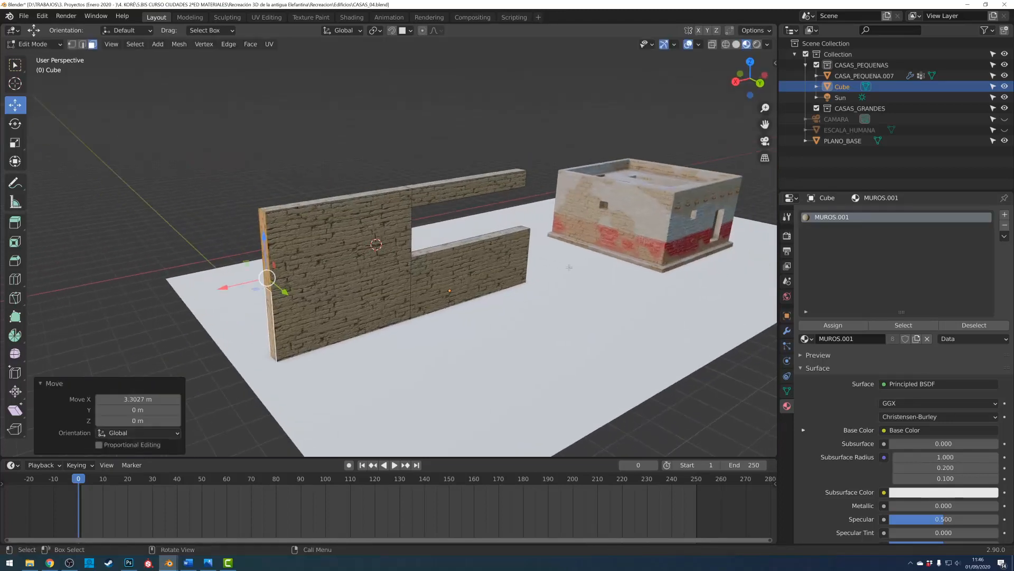
key(Tab)
scroll(569, 268, up, 2)
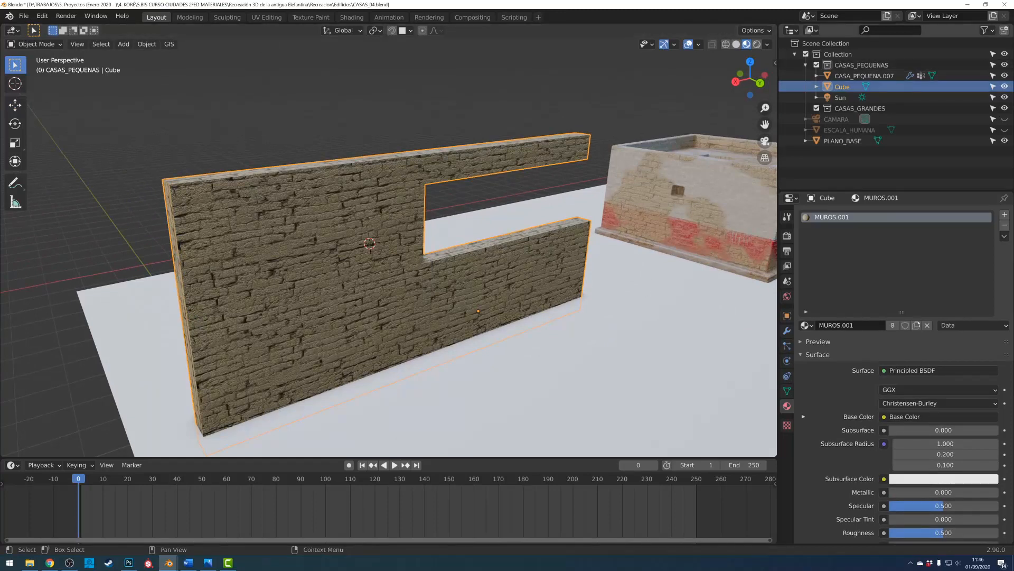
Hide the Cube wall, select CASA_PEQUENA.007 and frame the house in the viewport.
click(1003, 86)
click(864, 76)
key(KP_Decimal)
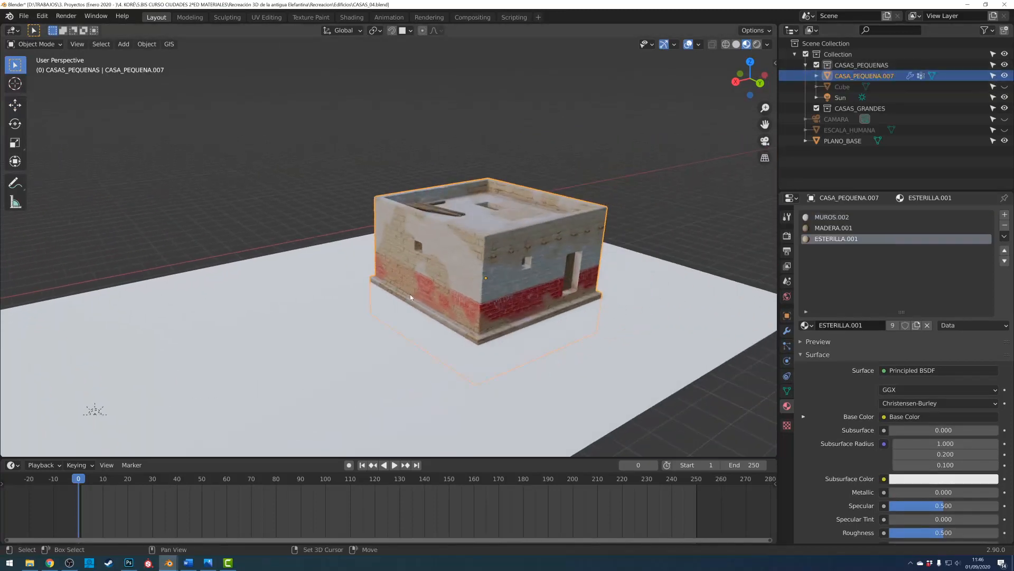
mouse_move(576, 280)
middle_down()
mouse_move(494, 256)
mouse_move(634, 306)
middle_up()
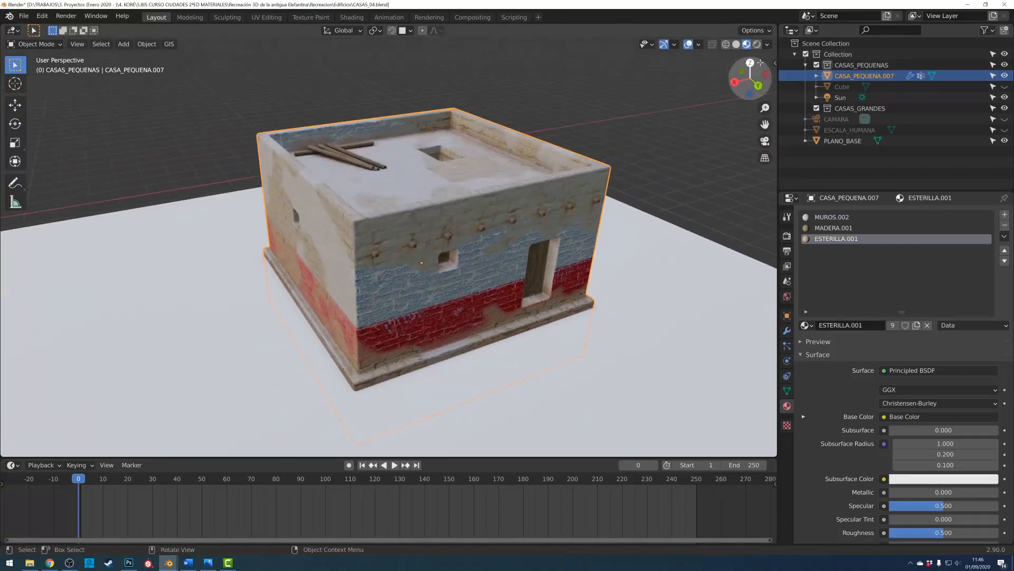
Inspect the house in Rendered shading and return the viewport to Material Preview.
click(757, 44)
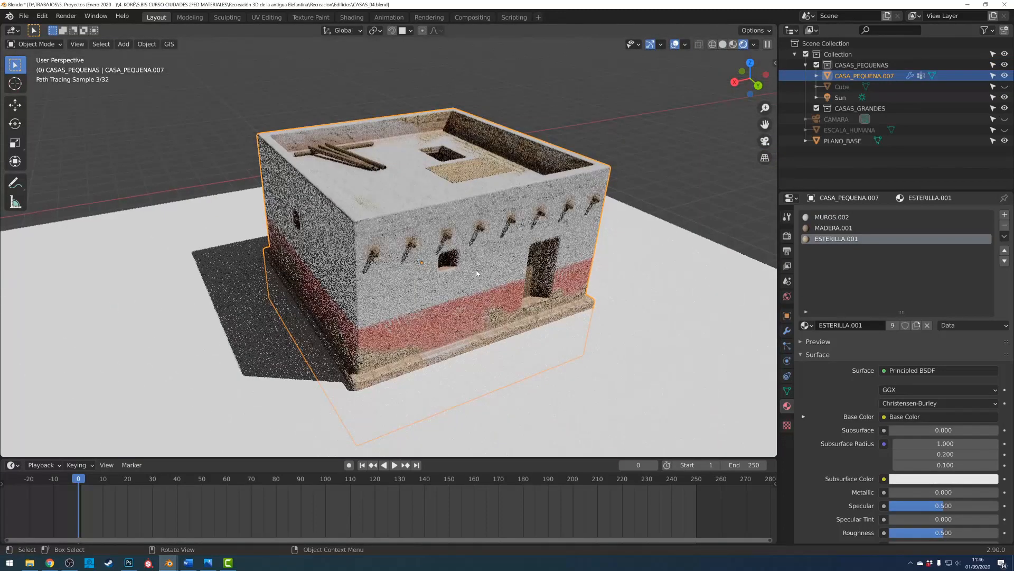
middle_drag(492, 271, 239, 236)
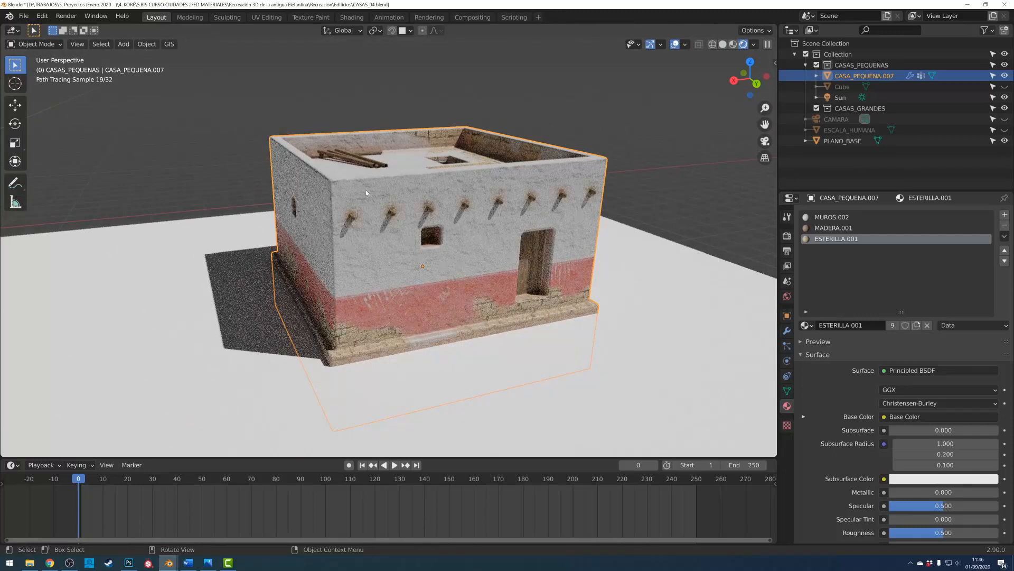
click(733, 44)
Enter Edit Mode on the house and toggle the Correct Face Attributes transform option.
click(761, 31)
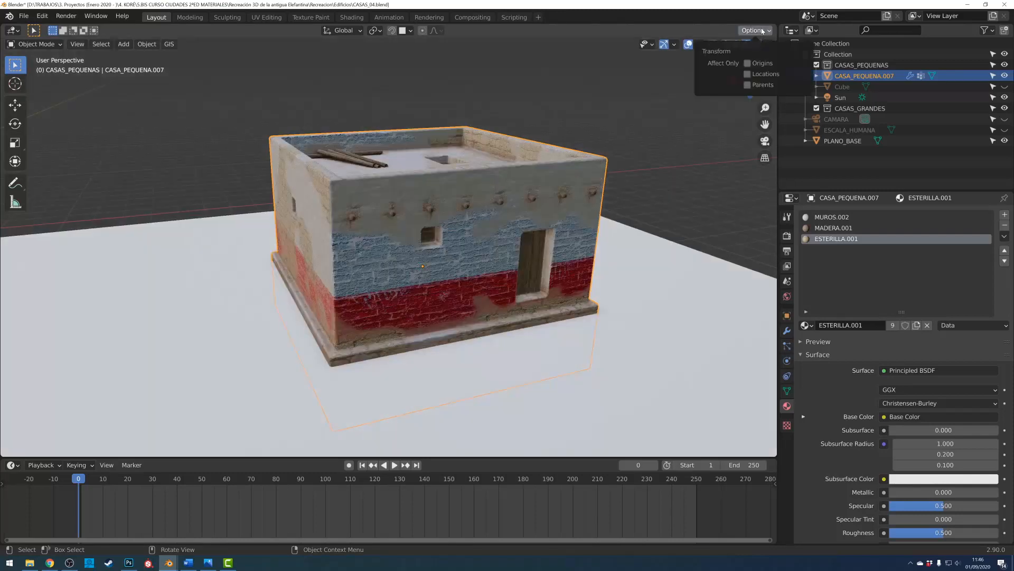
click(762, 30)
key(Tab)
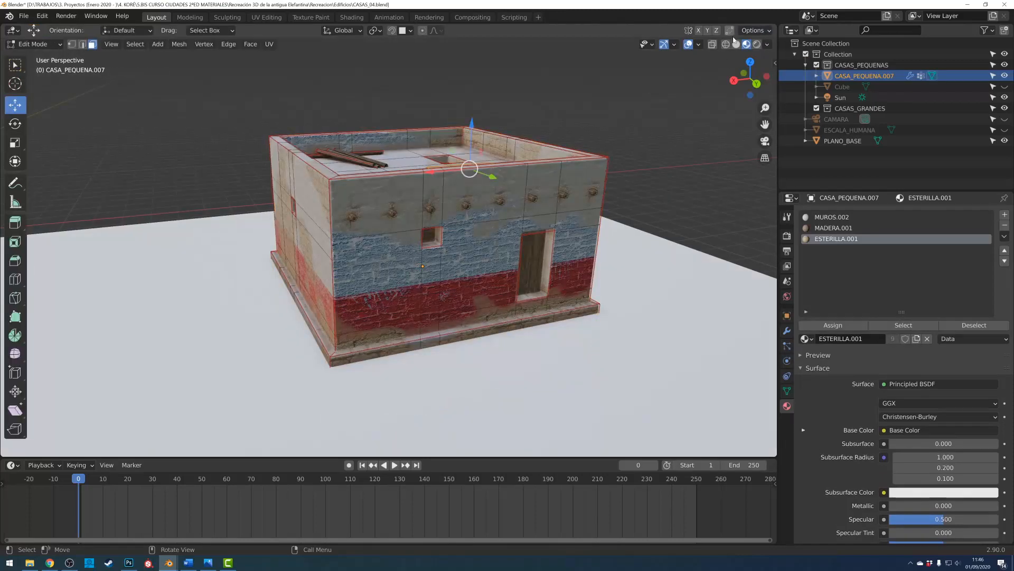
click(755, 30)
click(749, 52)
middle_drag(400, 251, 457, 250)
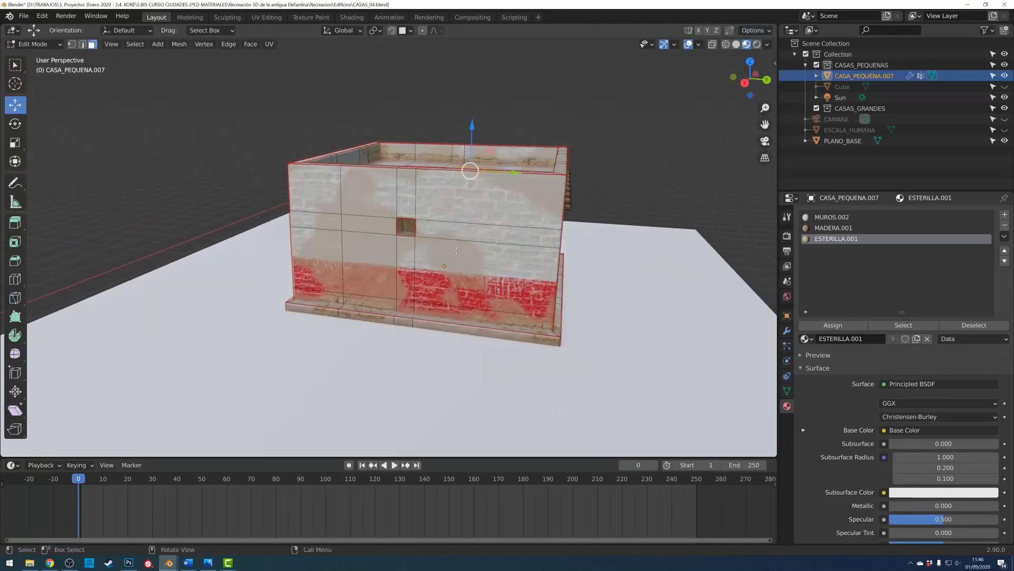
Select the linked faces of the house's end wall up to the seams, starting from its small window face.
click(411, 222)
key(ctrl+KP_Add)
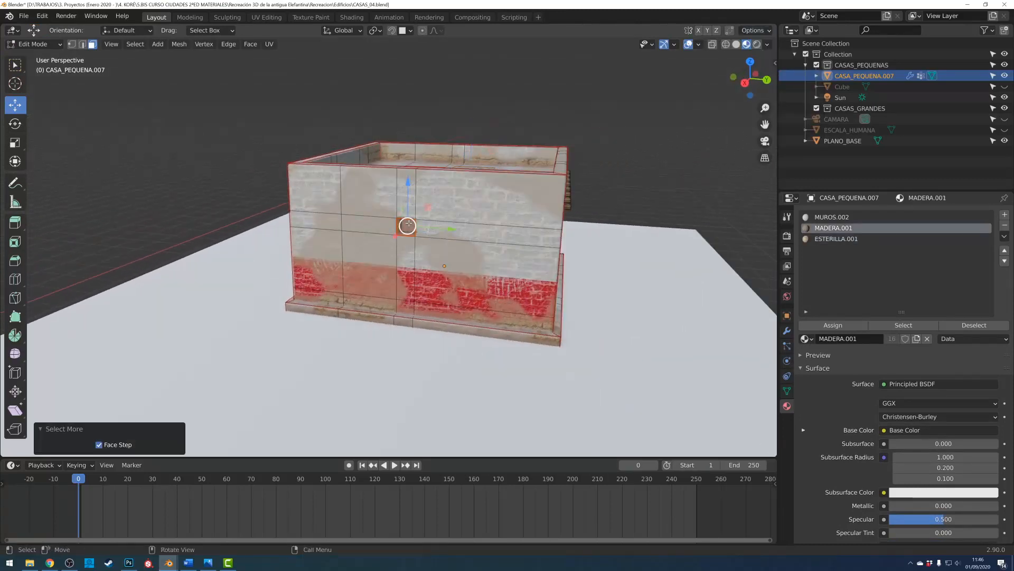
key(ctrl+l)
middle_drag(423, 318, 327, 233)
key(l)
middle_drag(312, 190, 397, 159)
shift+middle_drag(410, 254, 509, 231)
scroll(509, 231, down, 3)
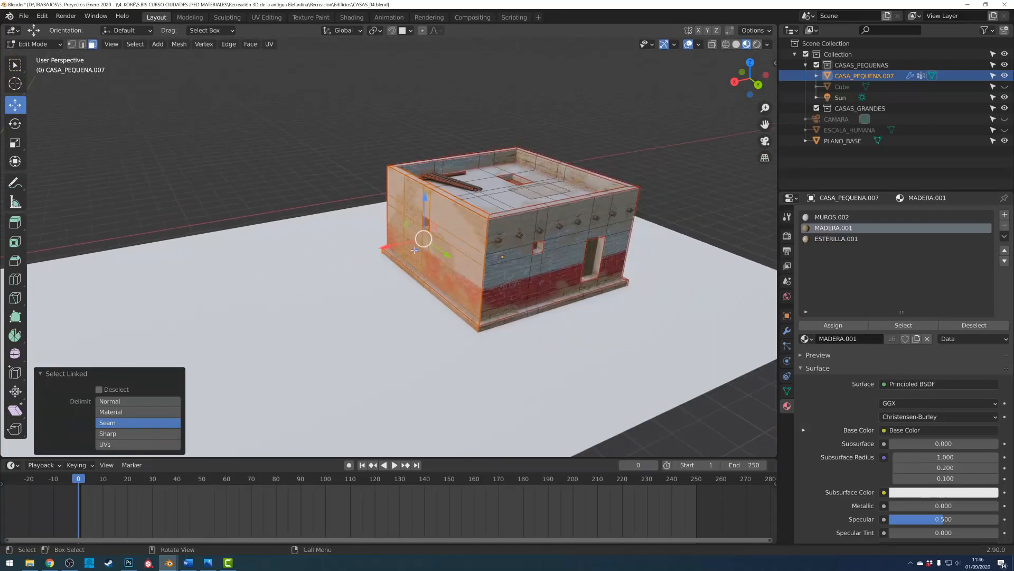
Move the selected end wall outward about 7.57 m along X to lengthen the house.
key(g)
click(165, 306)
middle_drag(108, 351, 66, 322)
scroll(66, 322, up, 1)
middle_drag(434, 291, 353, 264)
scroll(353, 265, down, 1)
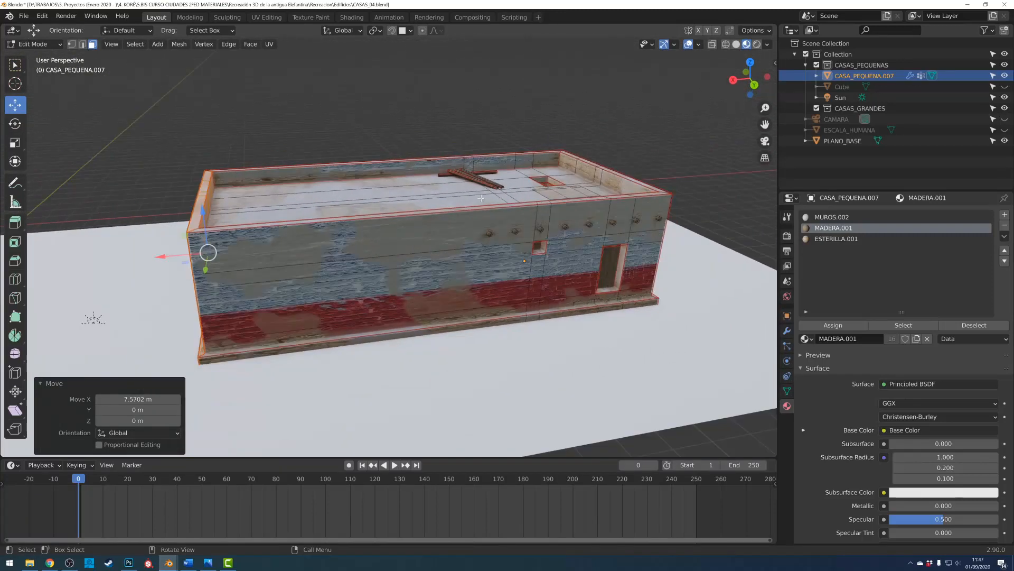
Inspect the lengthened house in Rendered shading with overlays hidden, restore the overlays and return to Material Preview.
click(757, 45)
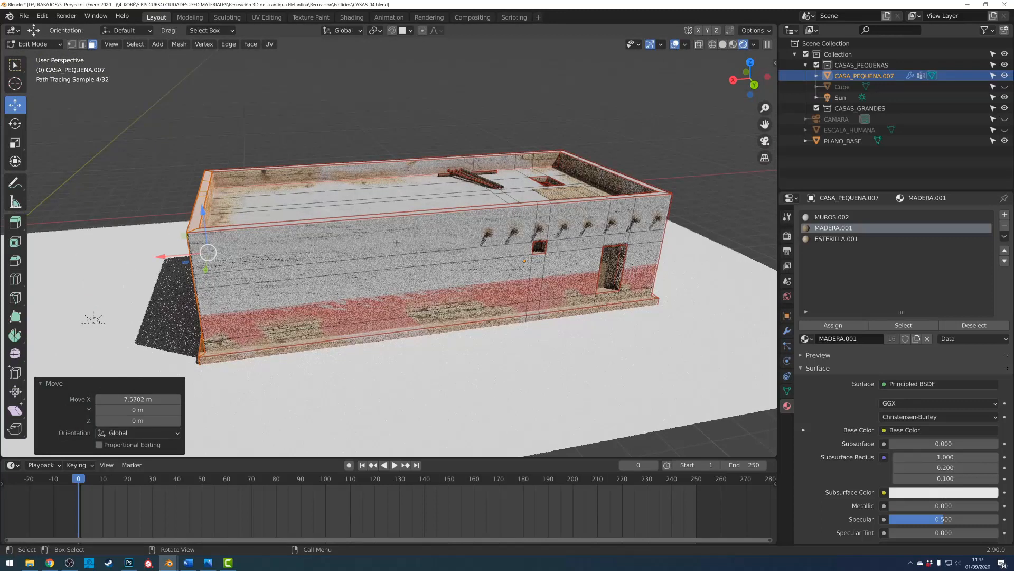
click(676, 45)
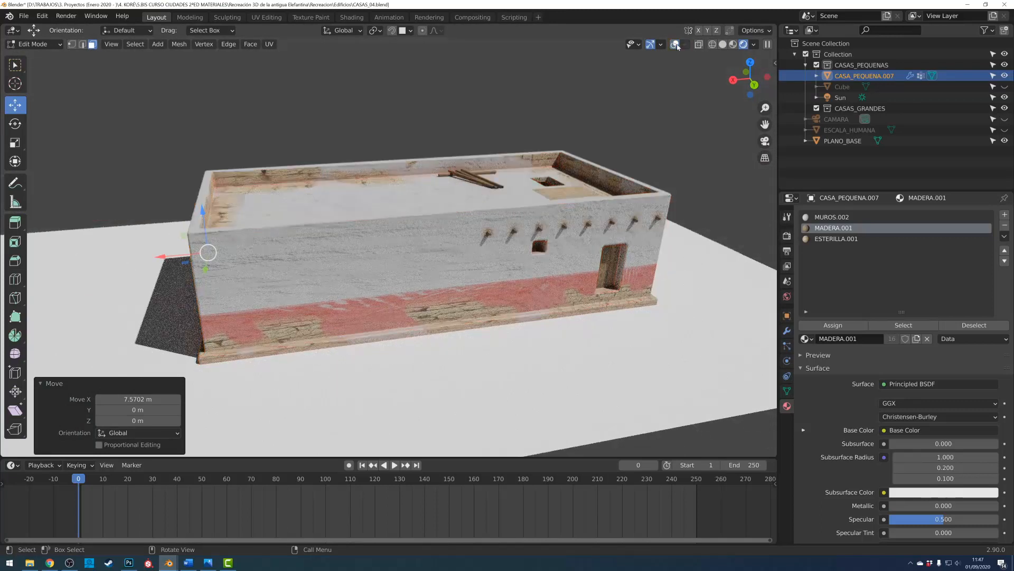
click(676, 45)
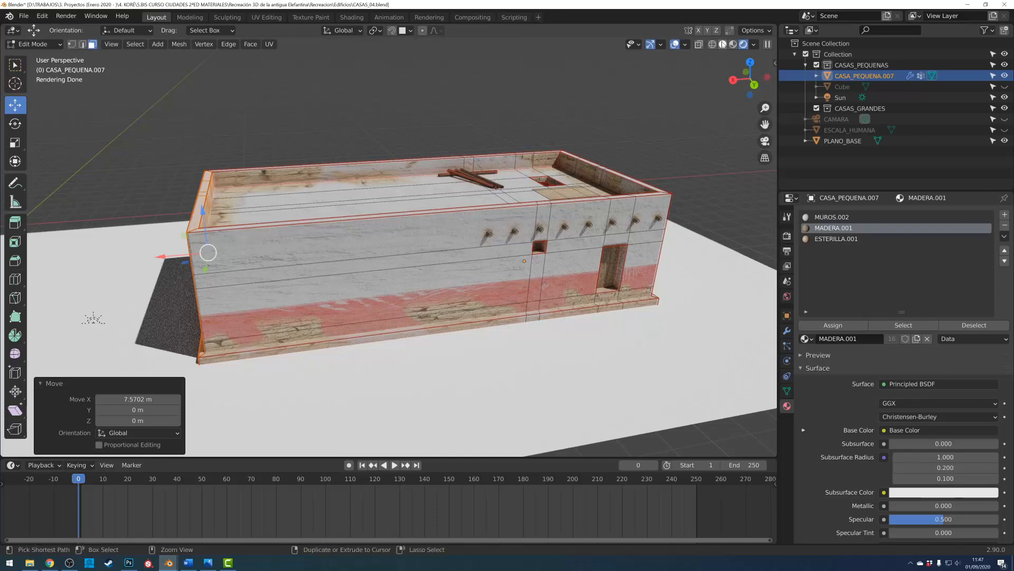
click(733, 45)
Undo the last end wall move and turn on the Correct Face Attributes transform option.
key(ctrl+z)
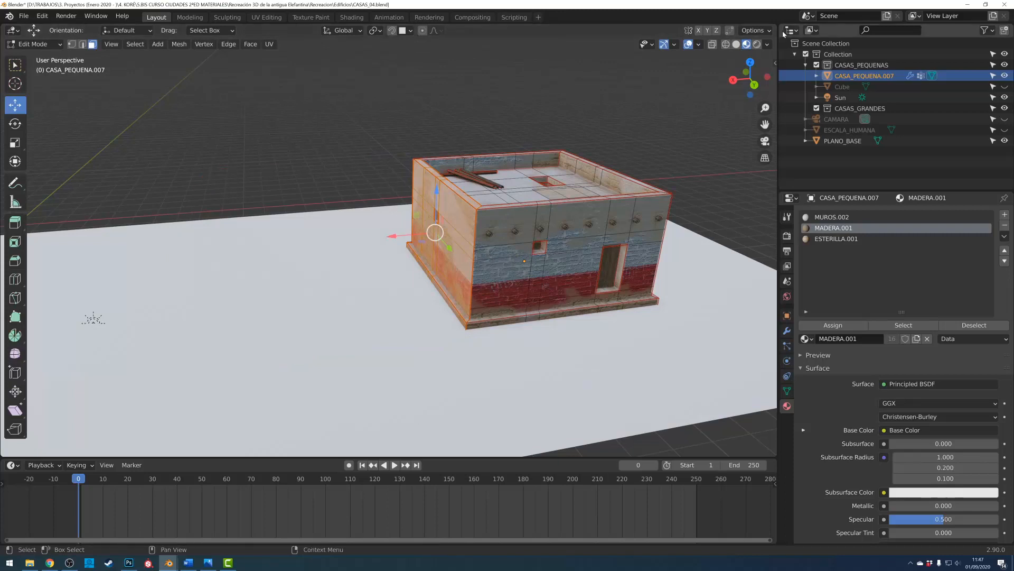
click(759, 32)
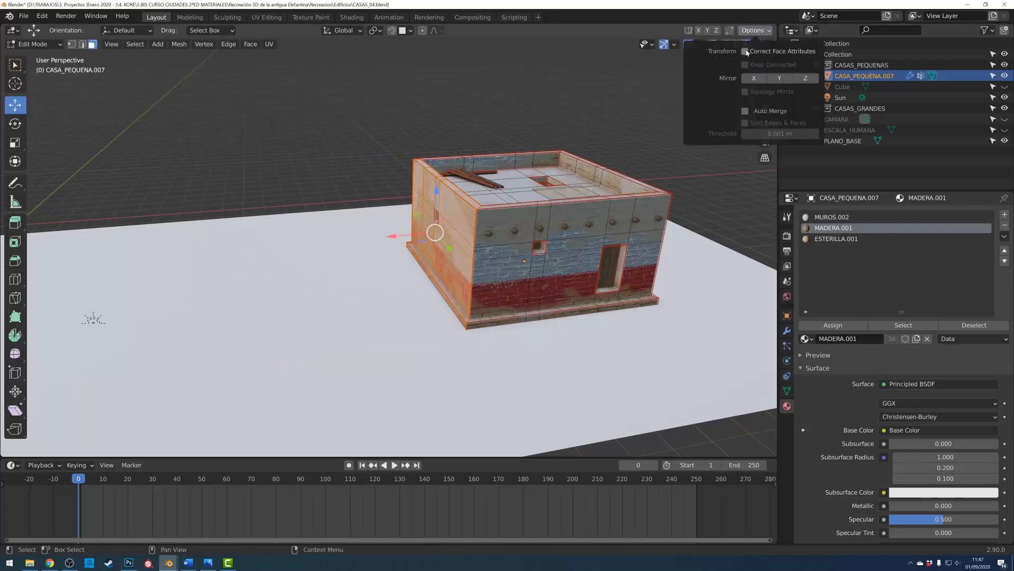
Extend the end wall outward along X again, and inspect the house in Object Mode with Rendered shading.
drag(396, 237, 227, 269)
click(757, 44)
key(Tab)
scroll(442, 109, down, 2)
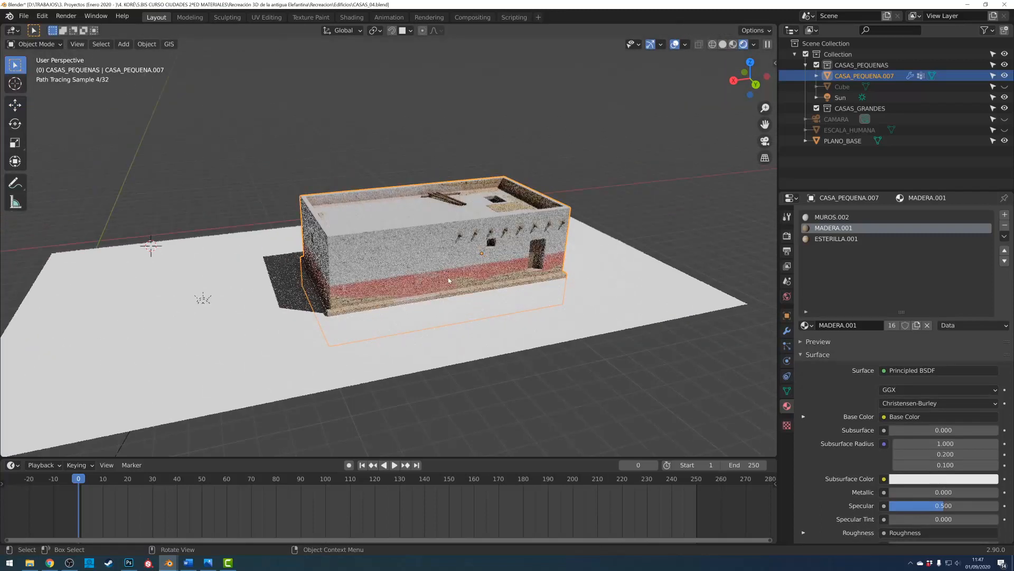
middle_drag(385, 243, 631, 233)
mouse_move(576, 216)
middle_down()
mouse_move(551, 295)
mouse_move(515, 253)
middle_up()
scroll(520, 254, up, 3)
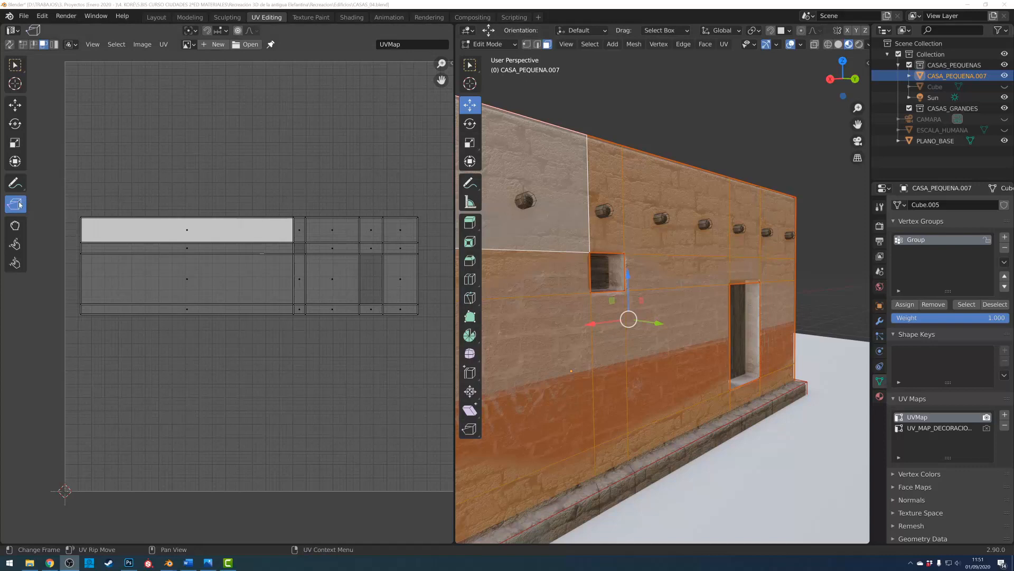
Try the different UV selection modes on the facade's UV layout, and return to face selection.
click(331, 177)
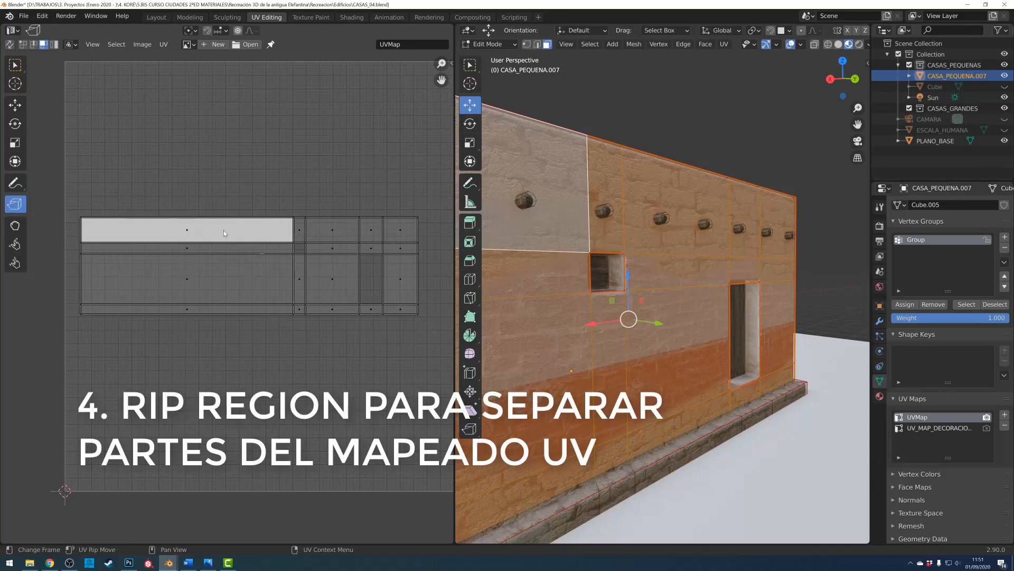
click(197, 248)
click(34, 45)
click(179, 253)
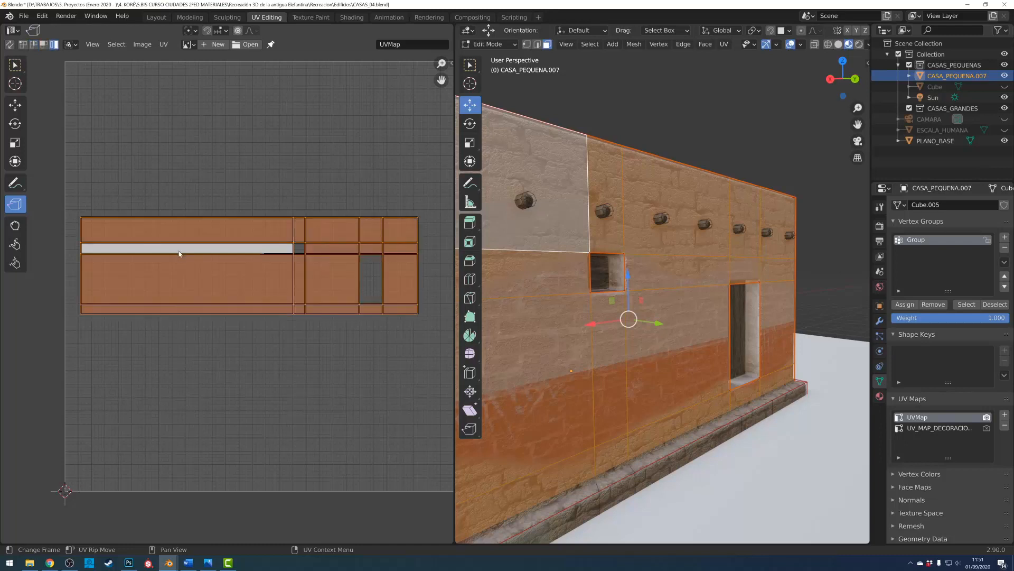
click(23, 45)
click(307, 256)
click(289, 258)
click(45, 45)
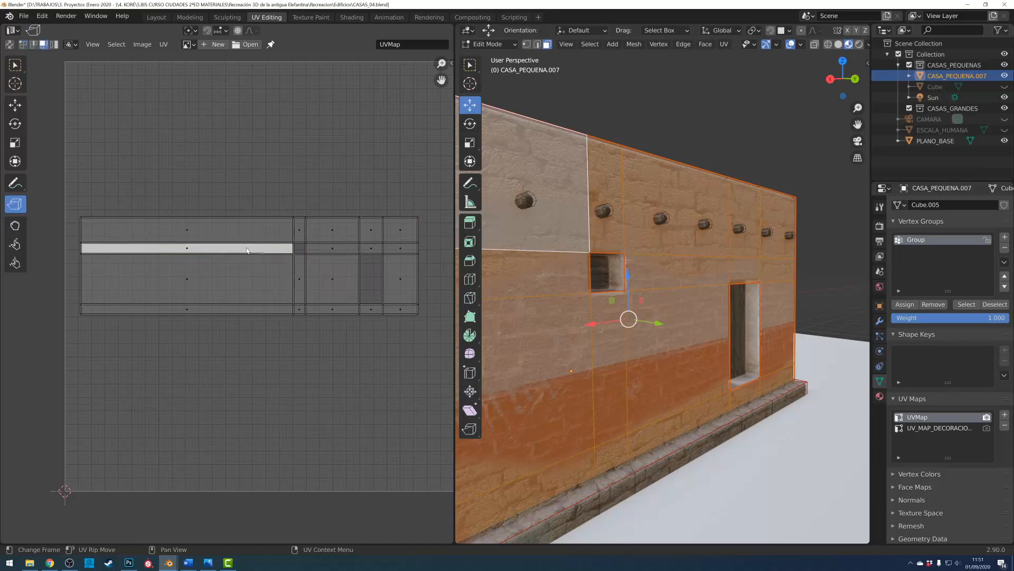
Select the four widest stacked faces of the facade's UV layout and try moving them with the regular Move command.
click(188, 233)
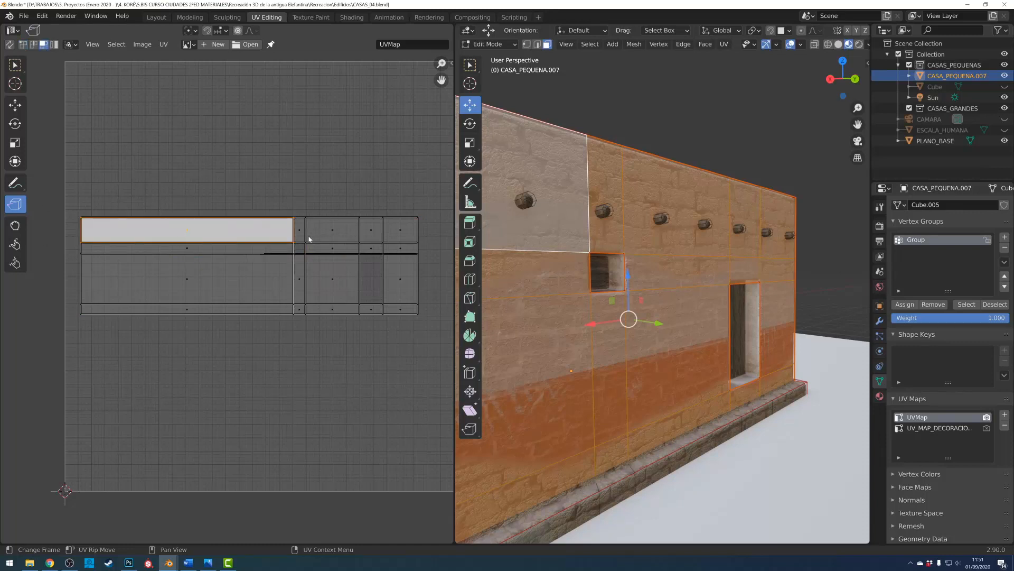
shift+click(204, 249)
shift+click(192, 277)
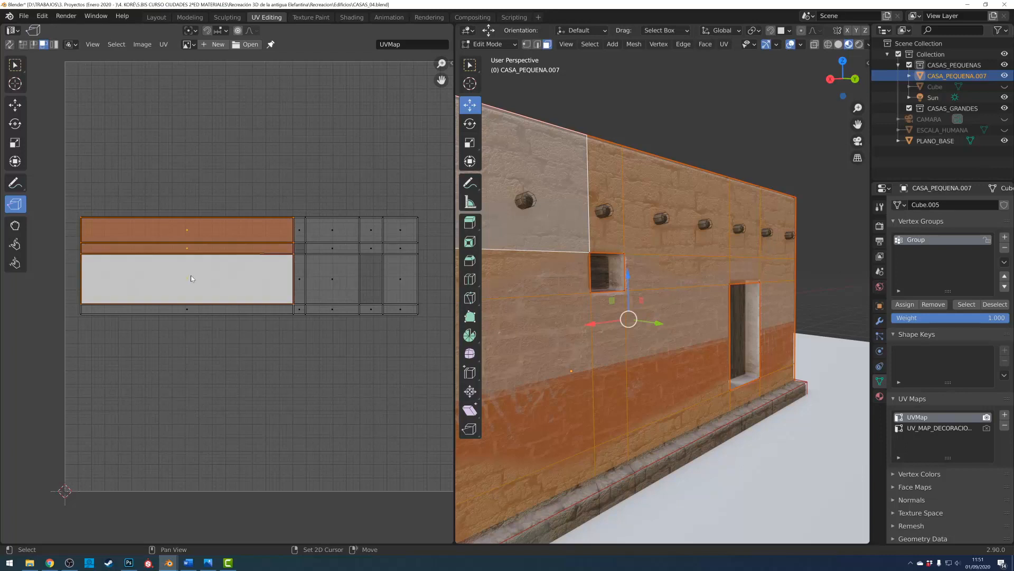
shift+click(198, 310)
key(g)
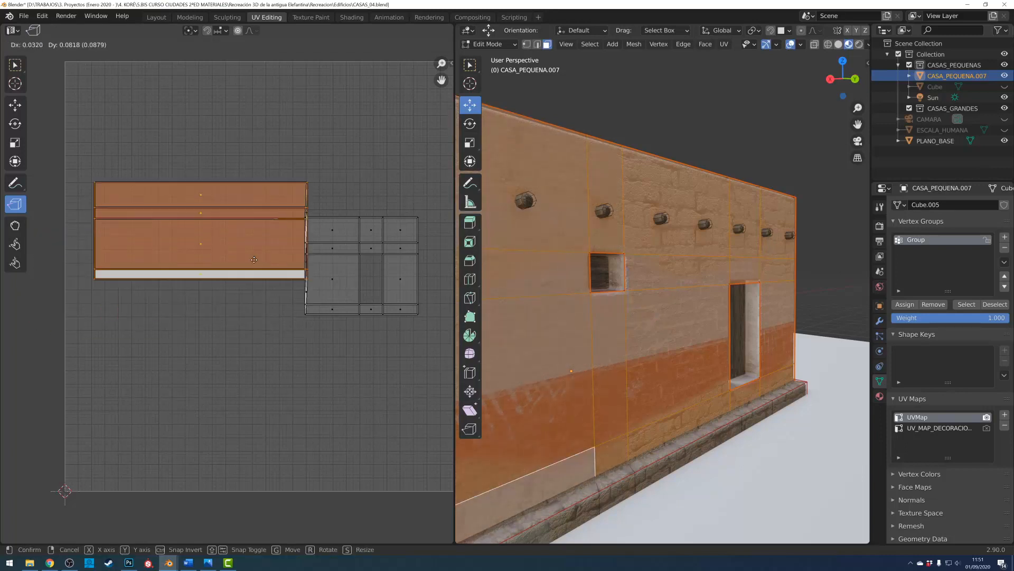
click(240, 294)
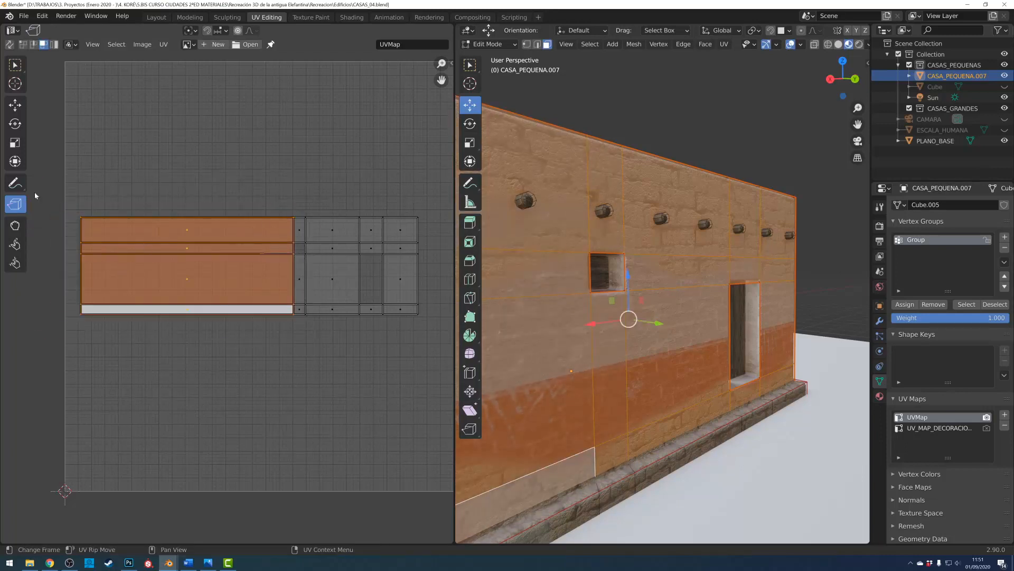
Rip the four selected UV faces off the island, moving them about 0.294 in X and -0.245 in Y, and deselect them.
key(g)
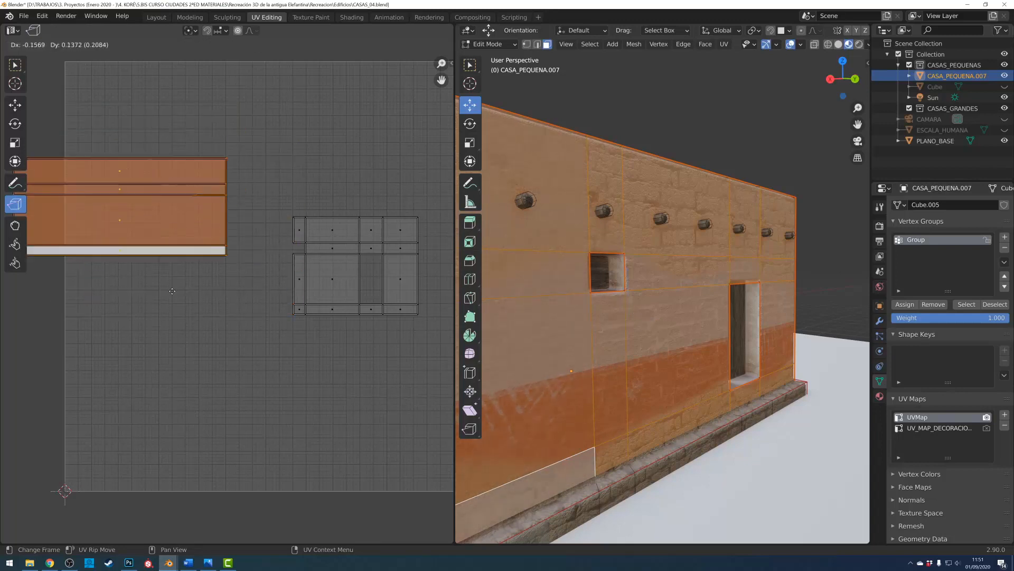
click(329, 358)
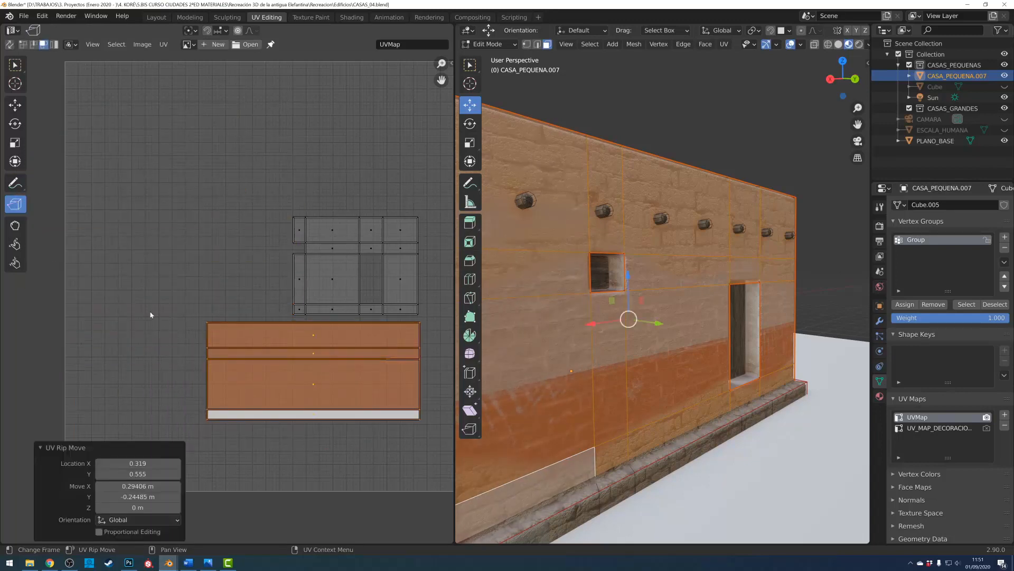
key(alt+a)
Rip the vertical UV edges in line with the door opening, offsetting them about 0.009 in X and 0.003 in Y.
click(34, 44)
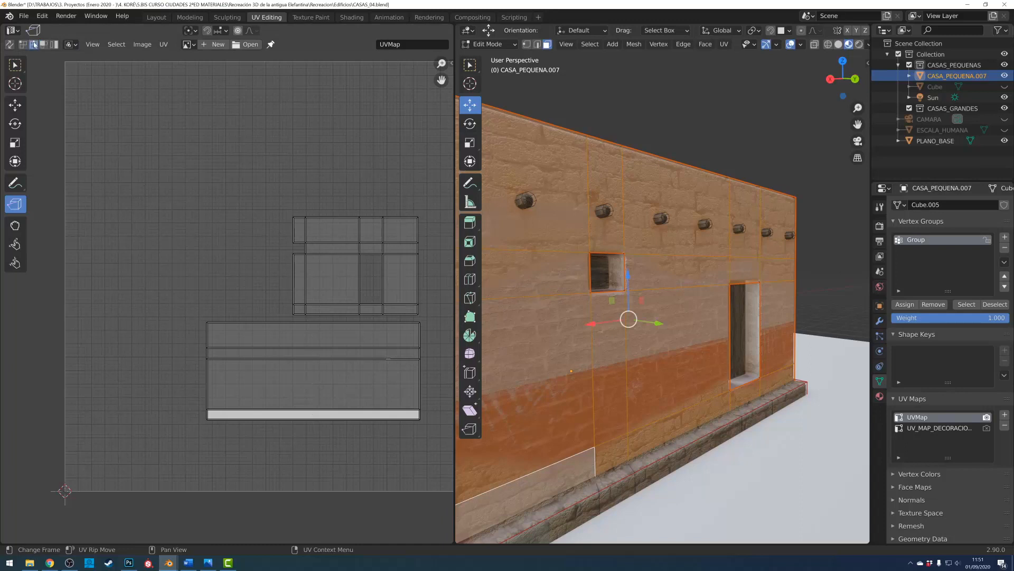
shift+click(358, 238)
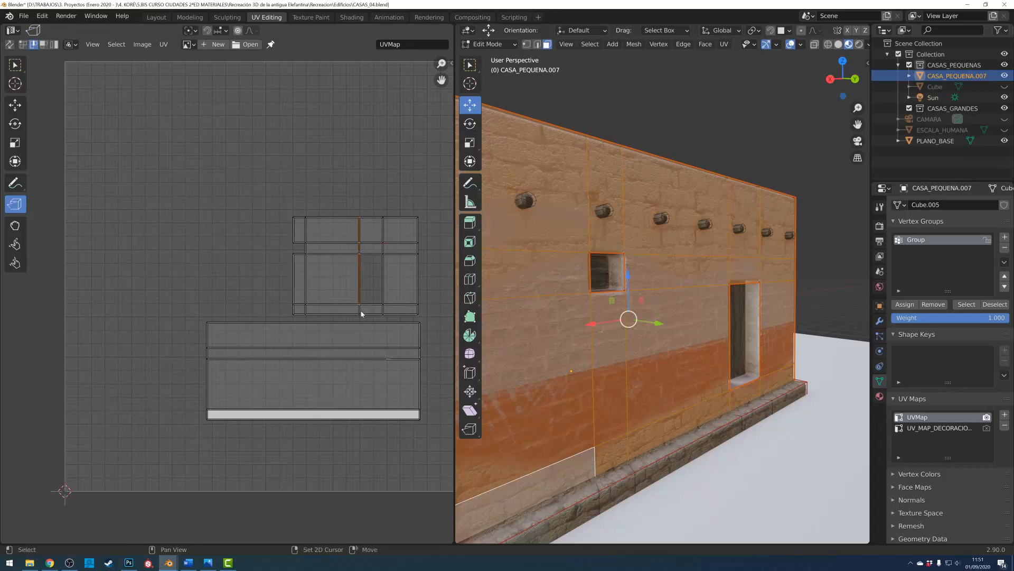
mouse_move(380, 283)
alt+mouse_down()
mouse_move(364, 274)
mouse_move(367, 288)
alt+mouse_up()
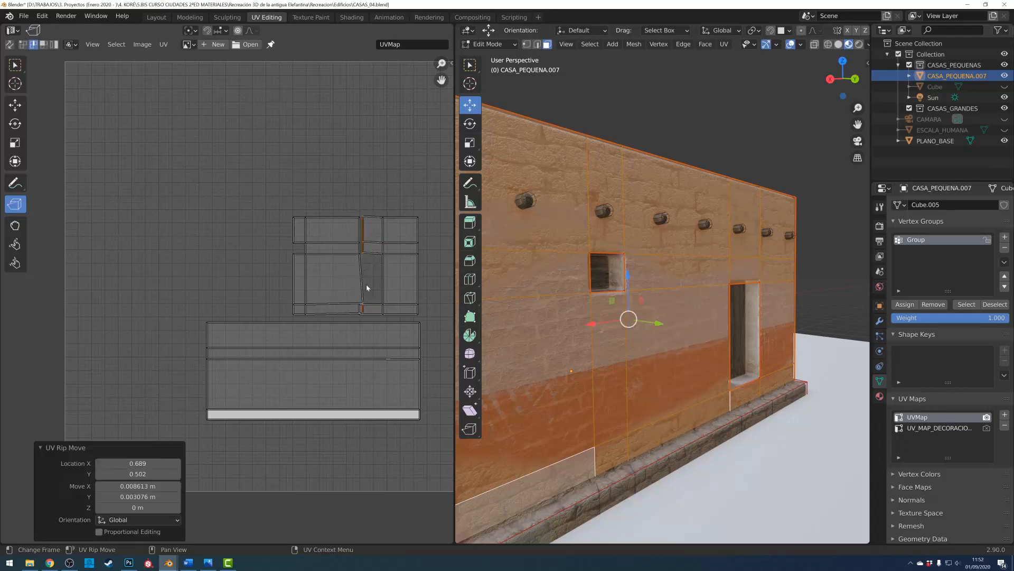
Move the ripped UV edge below the door opening about -0.017 in X and -0.003 in Y.
click(364, 308)
key(g)
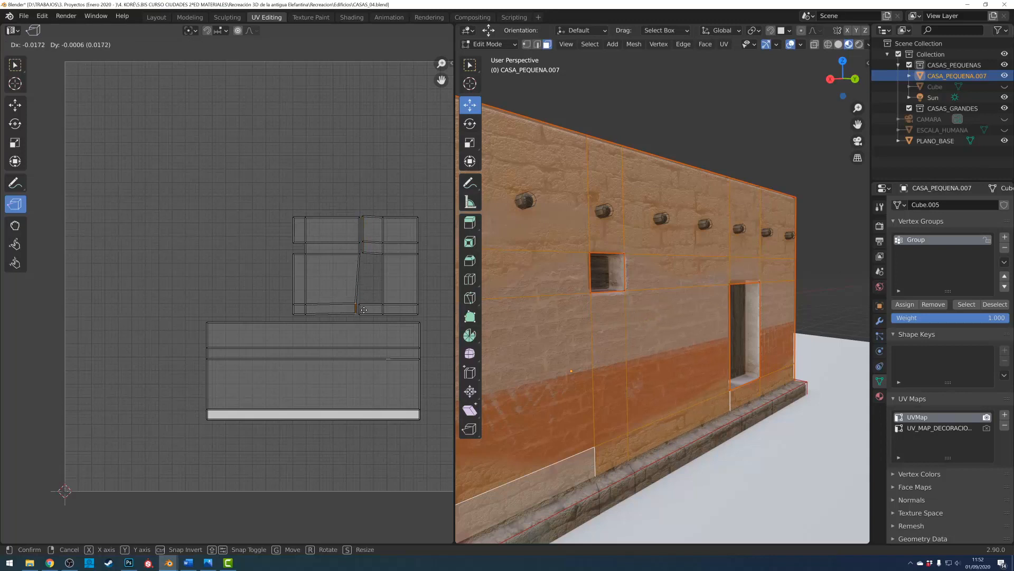
click(357, 309)
middle_drag(394, 283, 363, 268)
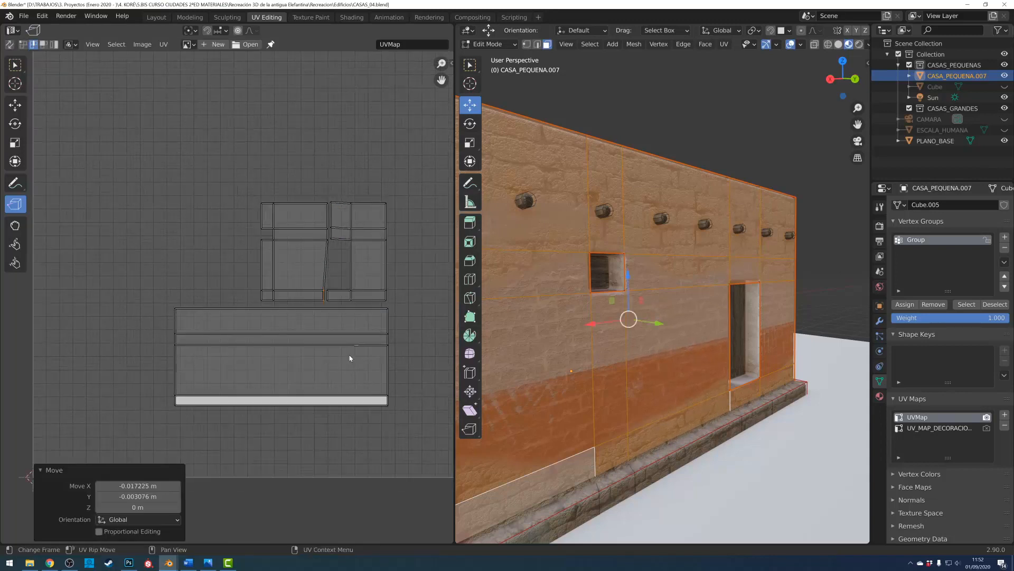
scroll(352, 337, up, 2)
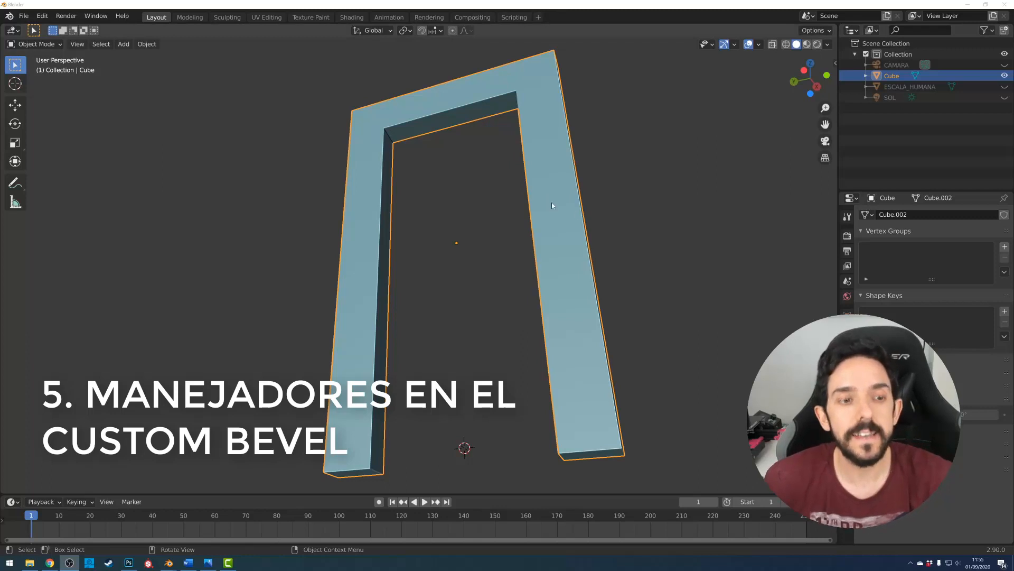
Enter Edit Mode on the door frame and select the three front inner edges around its opening.
middle_drag(562, 215, 532, 215)
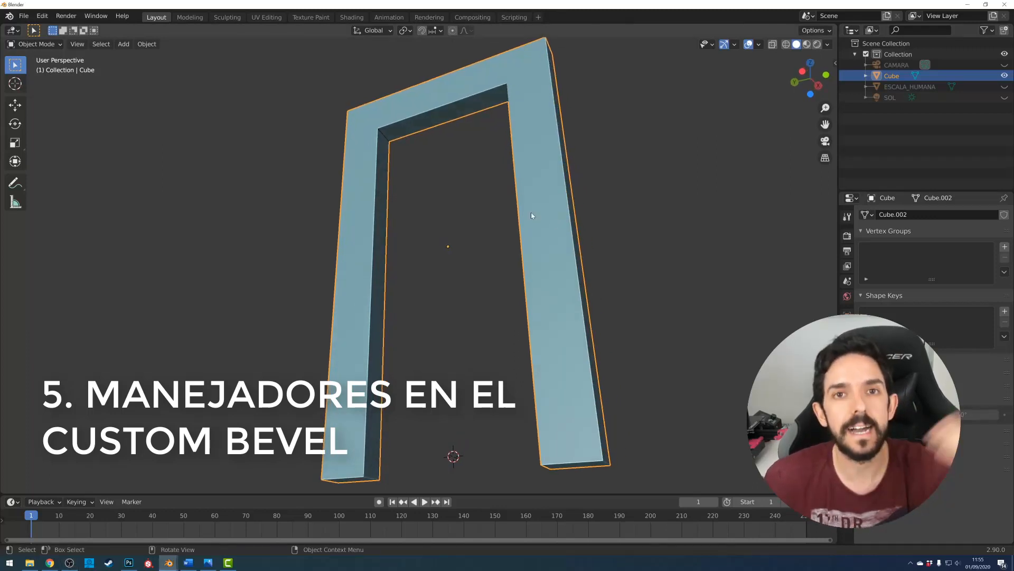
key(Tab)
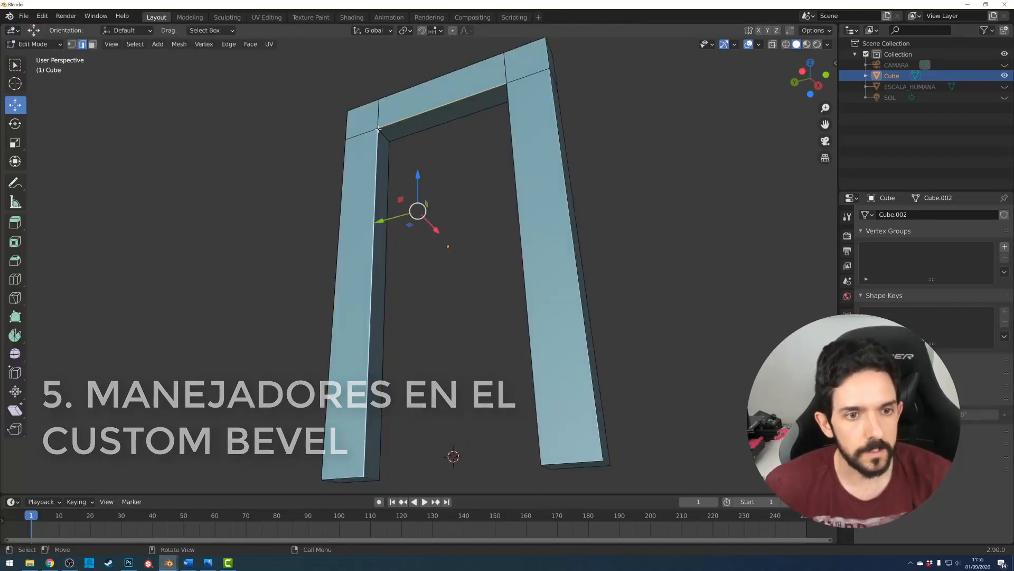
click(413, 116)
shift+click(376, 160)
shift+click(514, 158)
mouse_move(530, 169)
middle_down()
mouse_move(578, 178)
mouse_move(512, 175)
middle_up()
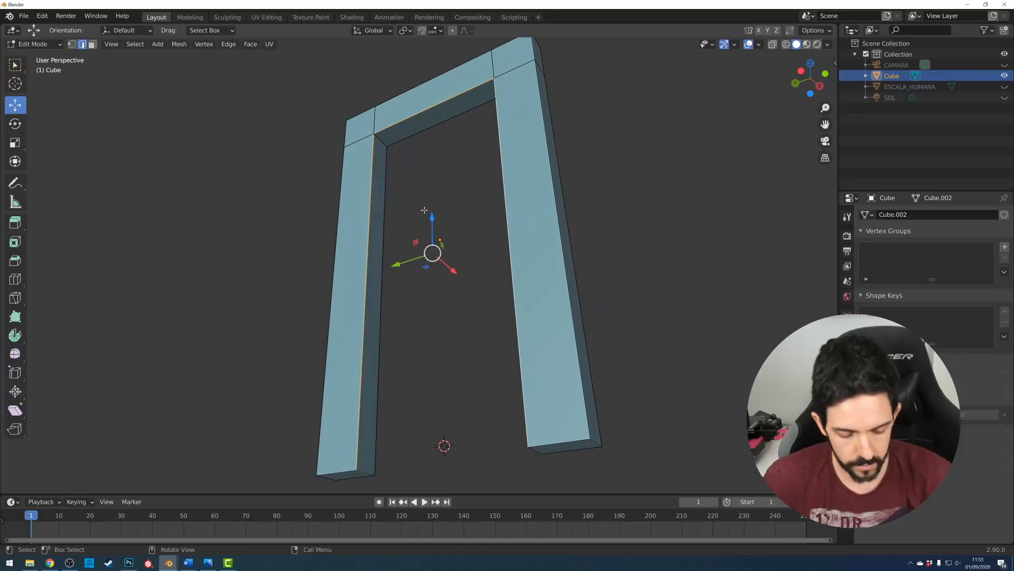
Bevel the selected inner edges with a width of about 0.325 m and expand the bevel settings.
key(ctrl+b)
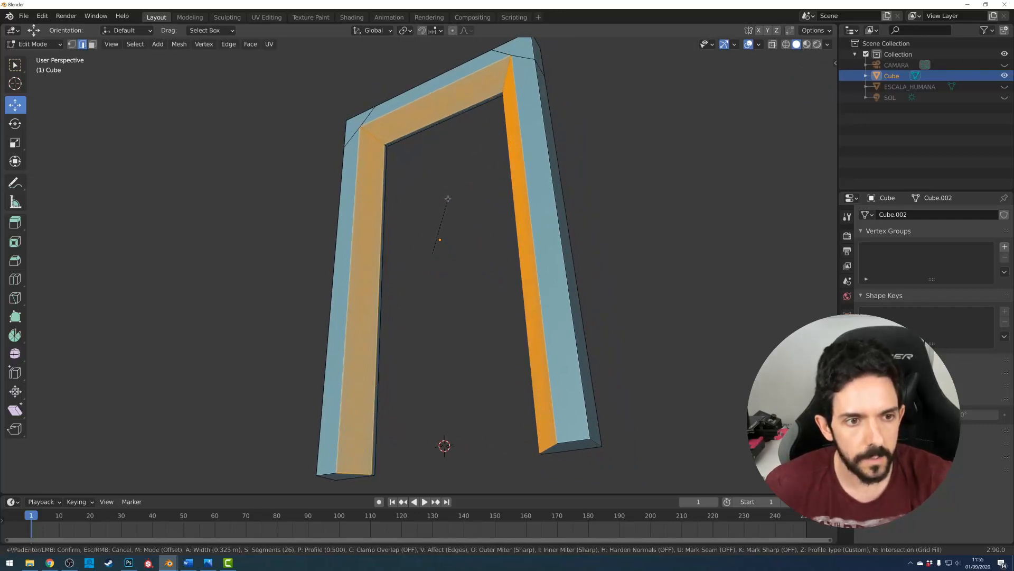
click(448, 199)
middle_drag(448, 198, 458, 114)
click(39, 485)
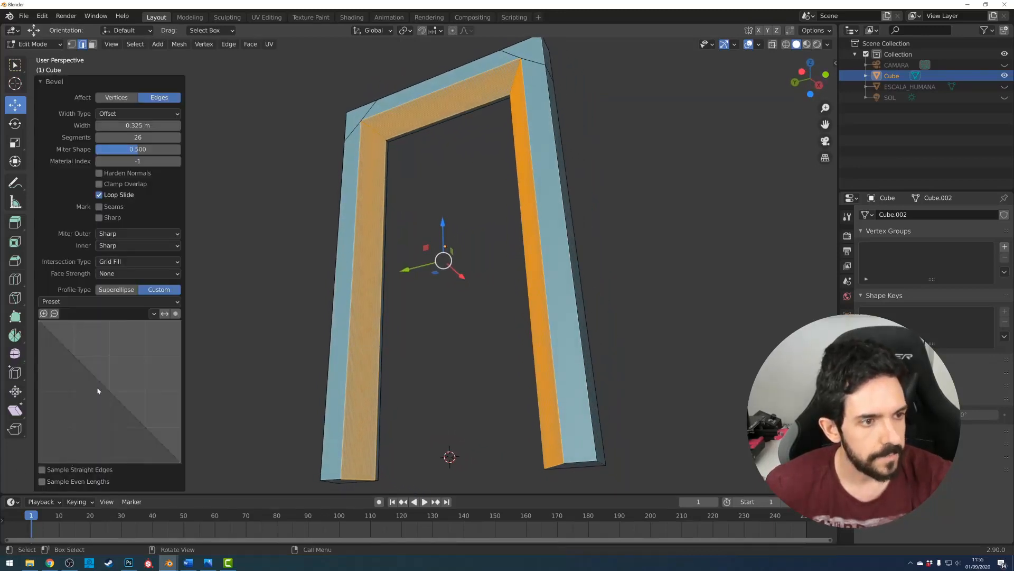
Set the bevel to 14 segments, and try the Superellipse profile type before returning to Custom.
drag(156, 138, 128, 137)
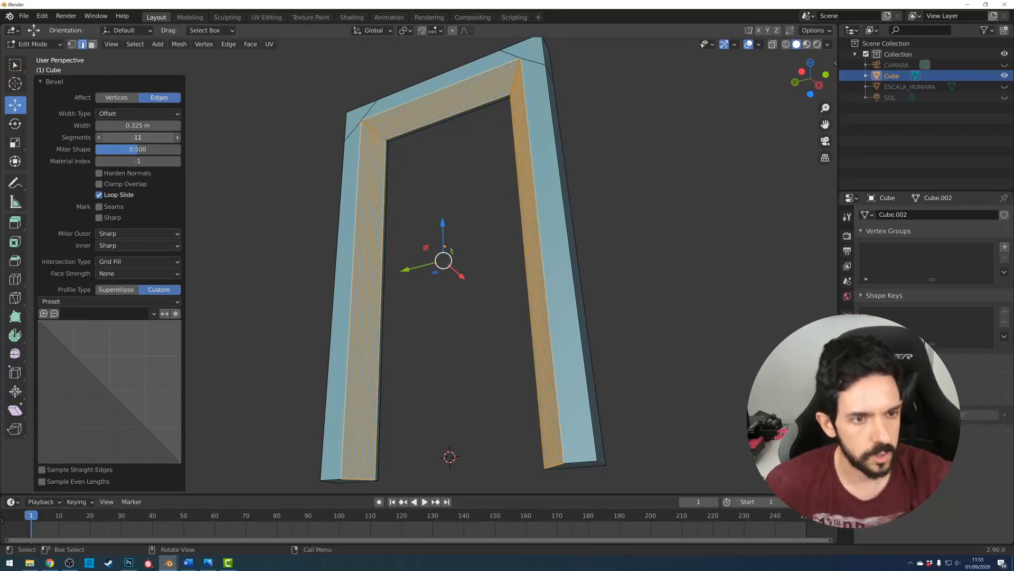
click(116, 289)
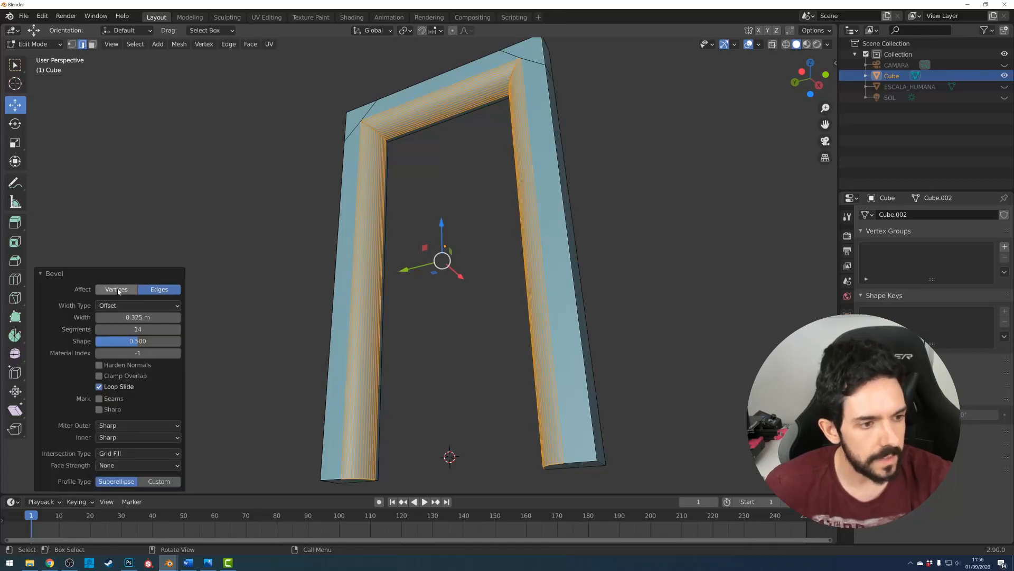
click(159, 481)
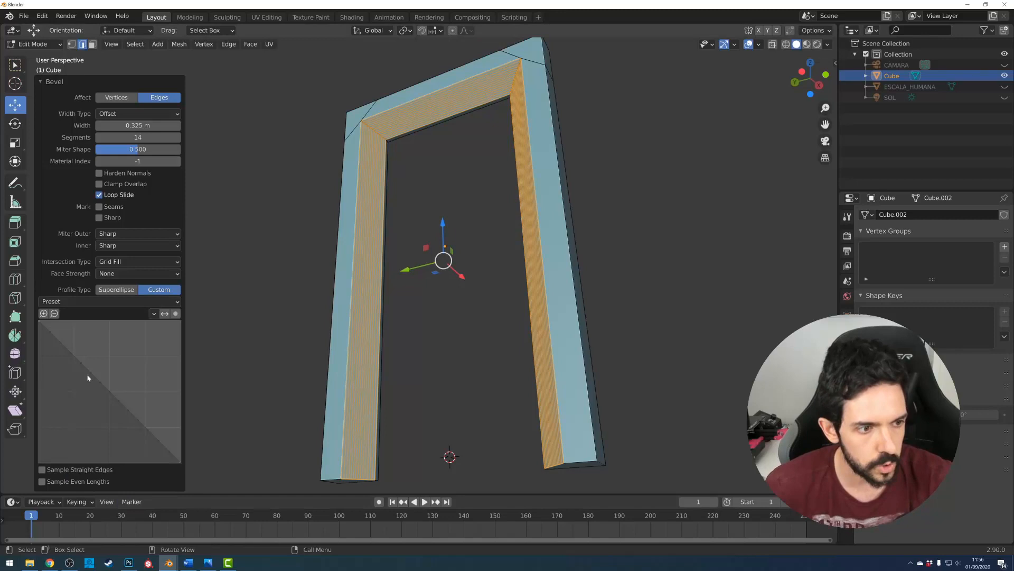
Round the custom bevel profile outward by adding a curve point at about 0.723, 0.753, and view the result.
drag(106, 393, 142, 344)
middle_drag(409, 333, 415, 299)
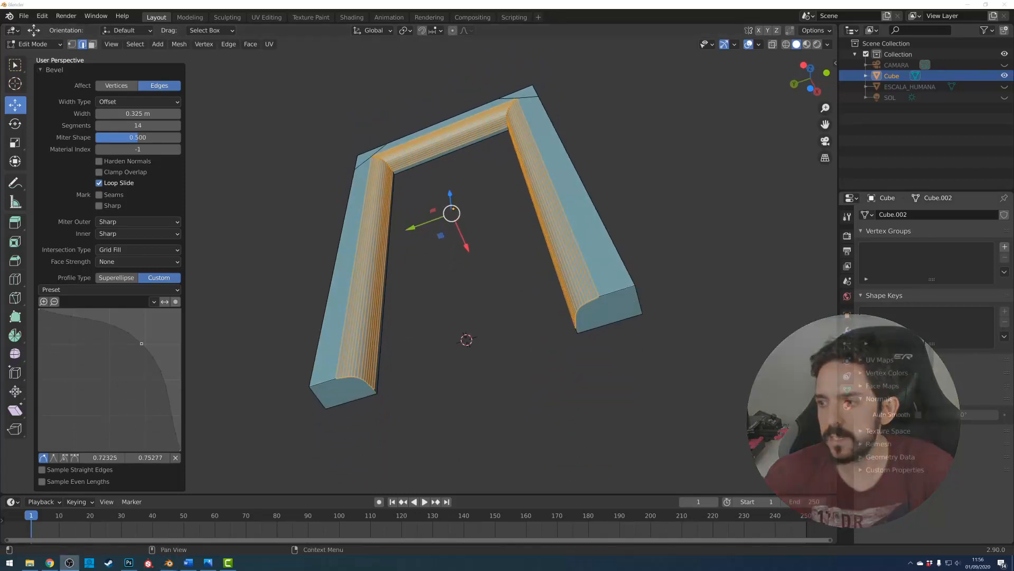
scroll(429, 301, up, 2)
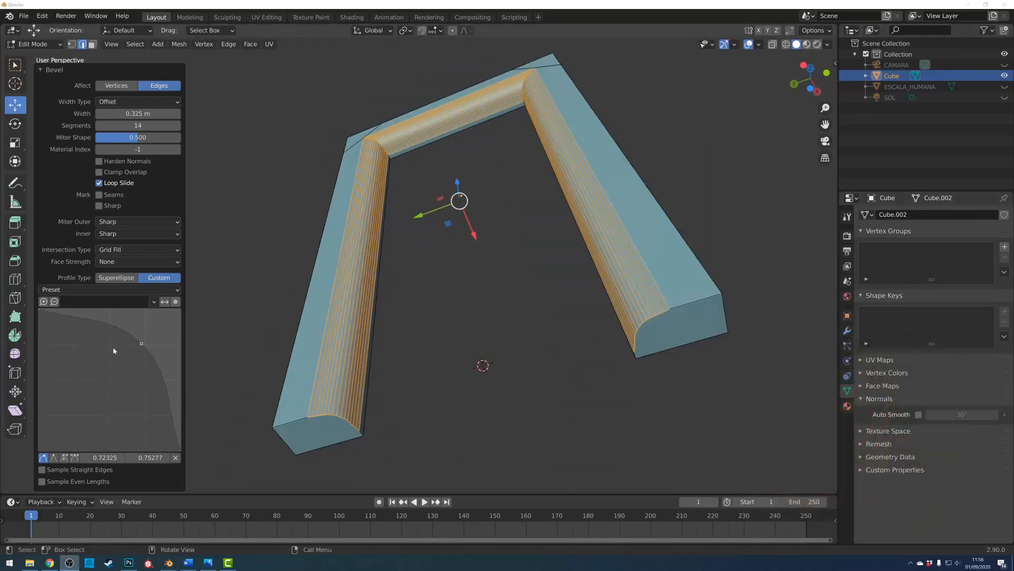
Replace the hand-shaped custom bevel profile with a molding preset and view it on the door frame.
drag(137, 341, 151, 341)
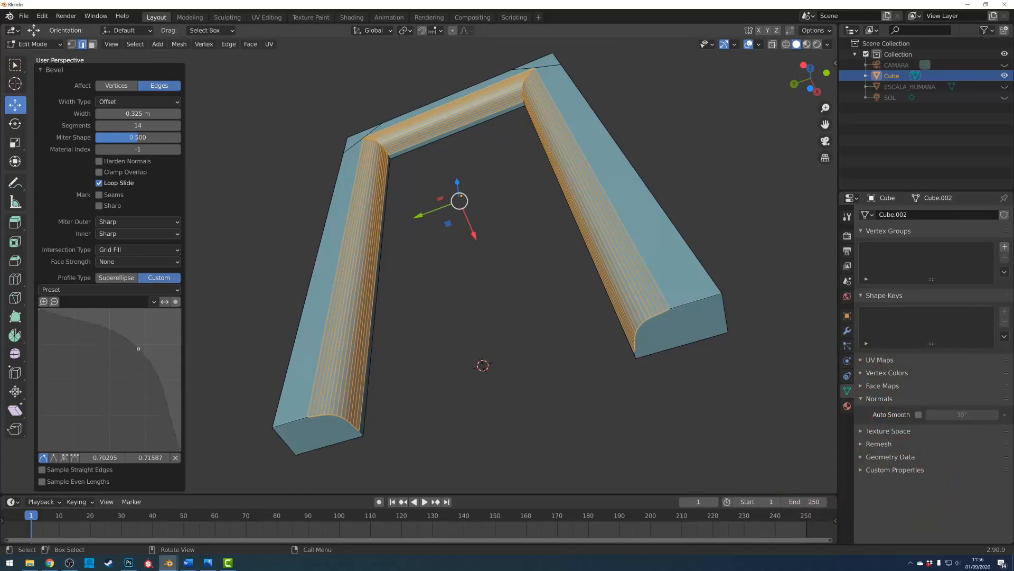
click(89, 292)
click(66, 322)
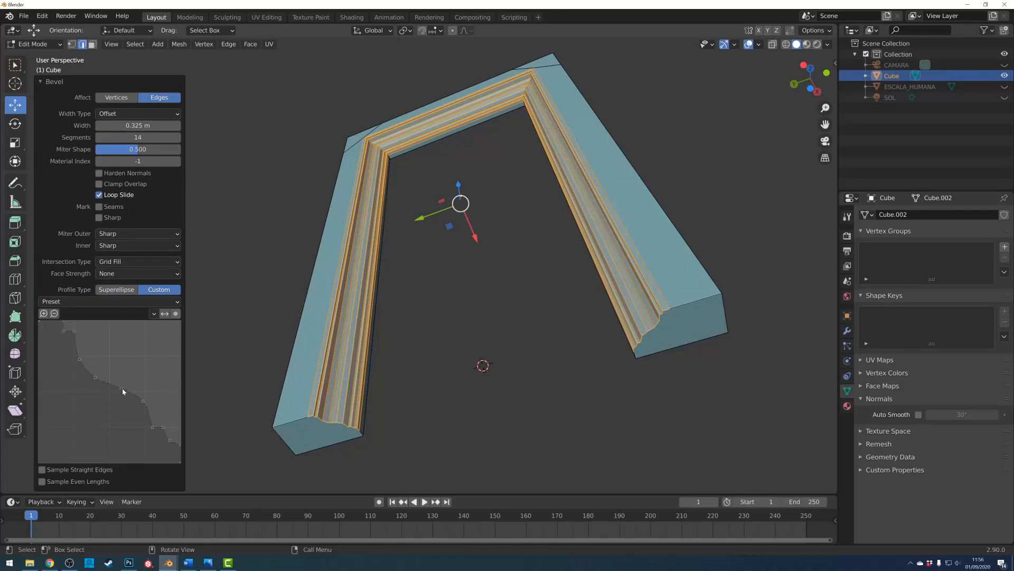
scroll(380, 294, up, 4)
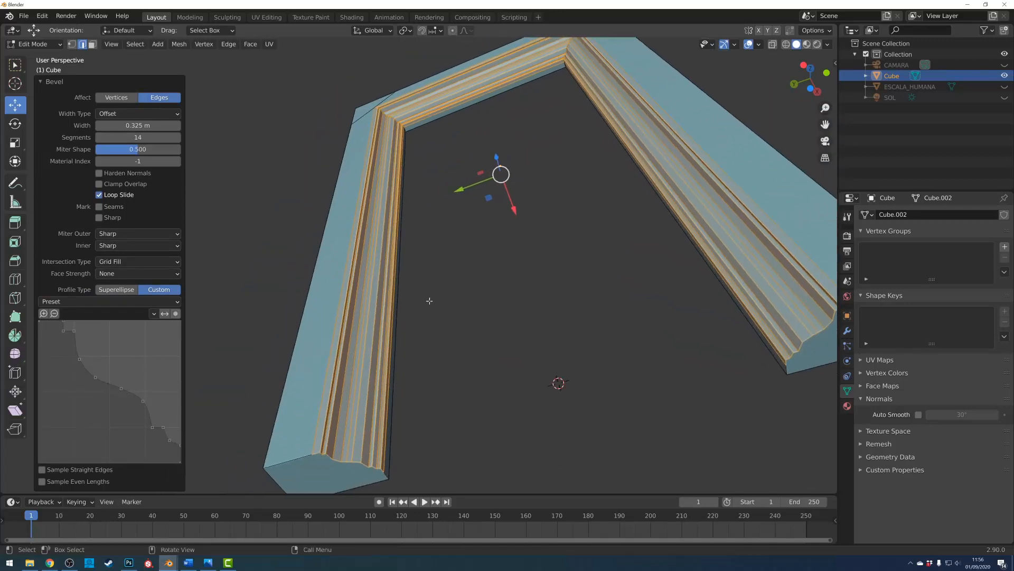
middle_drag(429, 300, 430, 294)
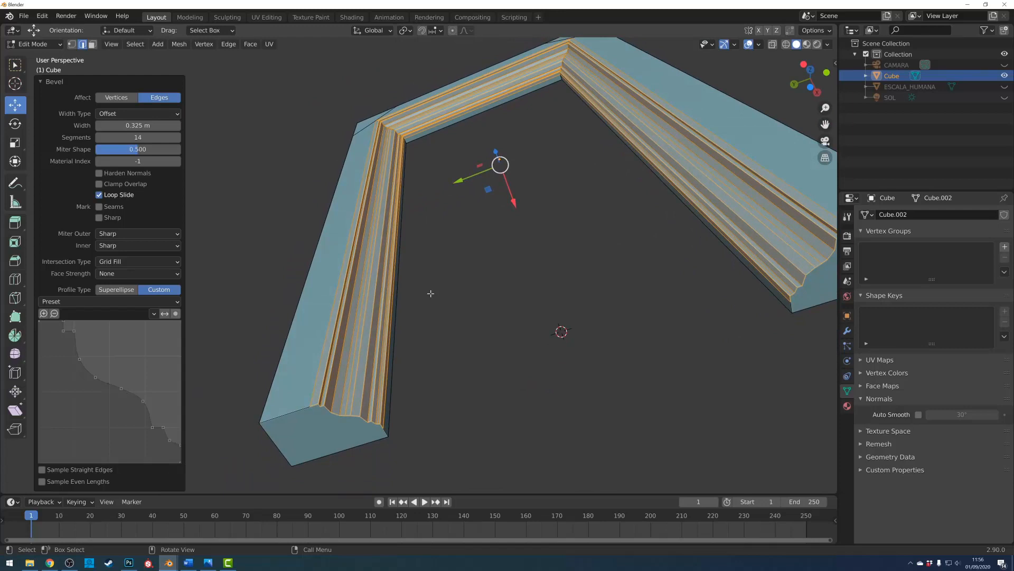
Give the middle point of the bevel profile aligned handles and move it to about 0.643, 0.635.
click(121, 388)
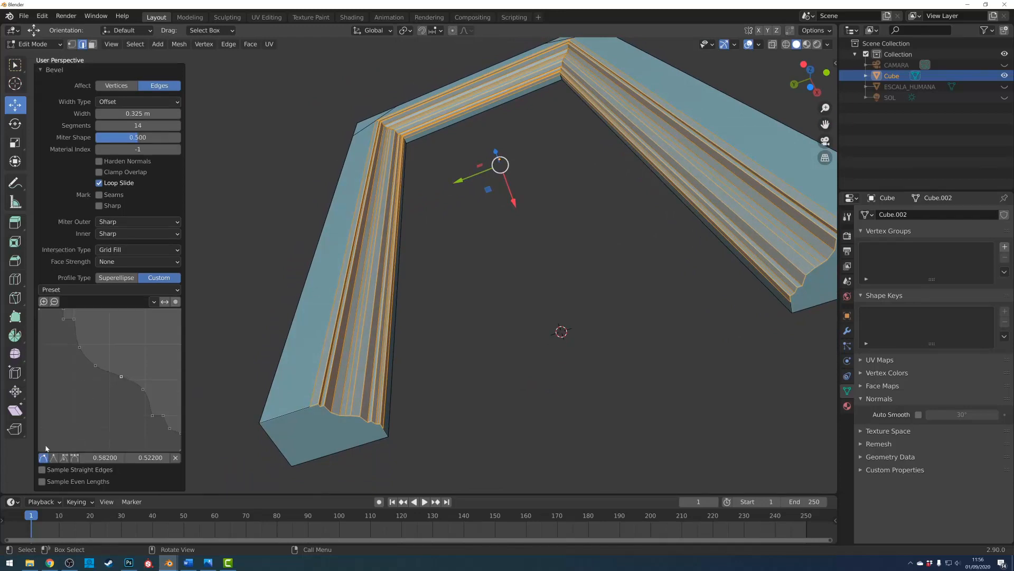
click(74, 458)
drag(151, 387, 131, 364)
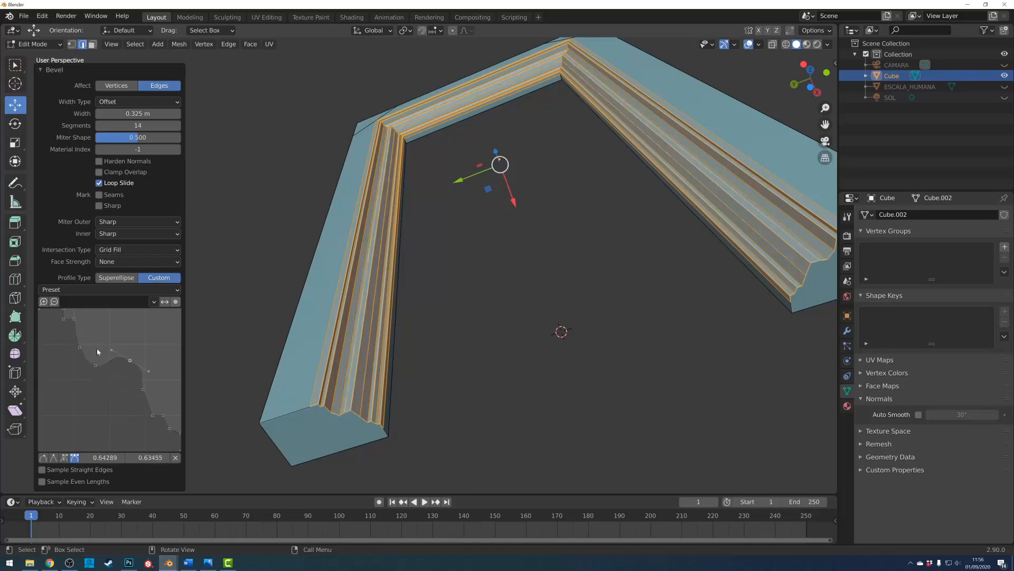
Give the next profile point below the middle one aligned handles and pull its lower handle to about 0.918, 0.431.
click(143, 394)
click(74, 457)
drag(145, 394, 165, 407)
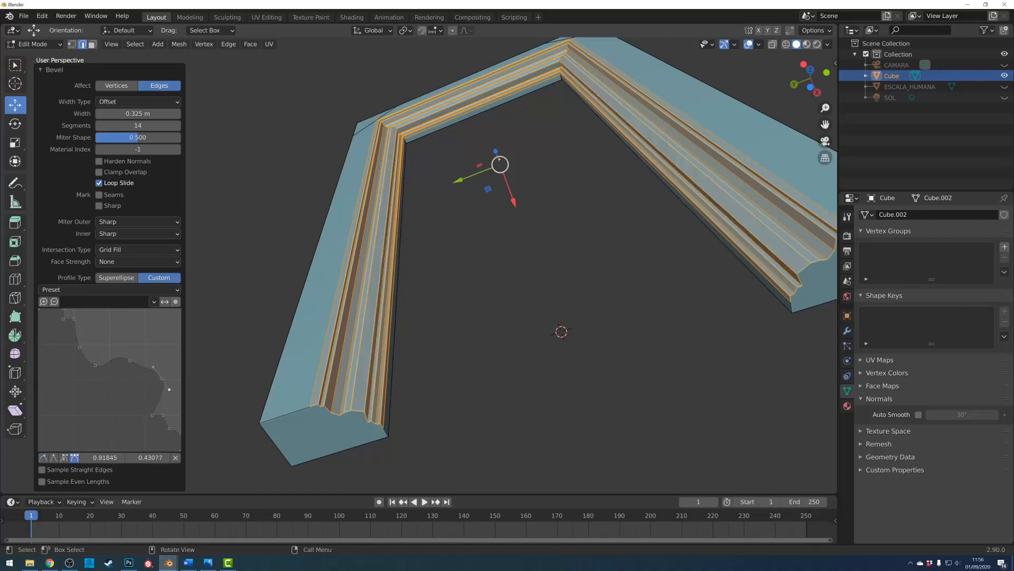
Refine the bevel with 26 segments, the middle profile point at about 0.683, 0.671 and the neighbouring point's lower handle at about 0.832, 0.409.
mouse_move(130, 366)
mouse_down()
mouse_move(162, 347)
mouse_move(136, 355)
mouse_up()
drag(172, 127, 219, 127)
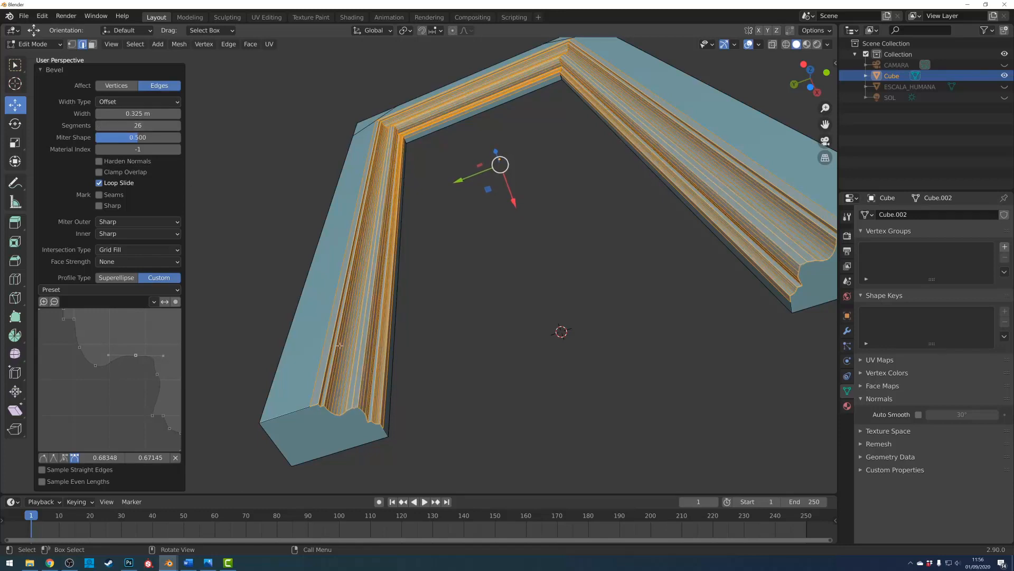
drag(171, 369, 160, 405)
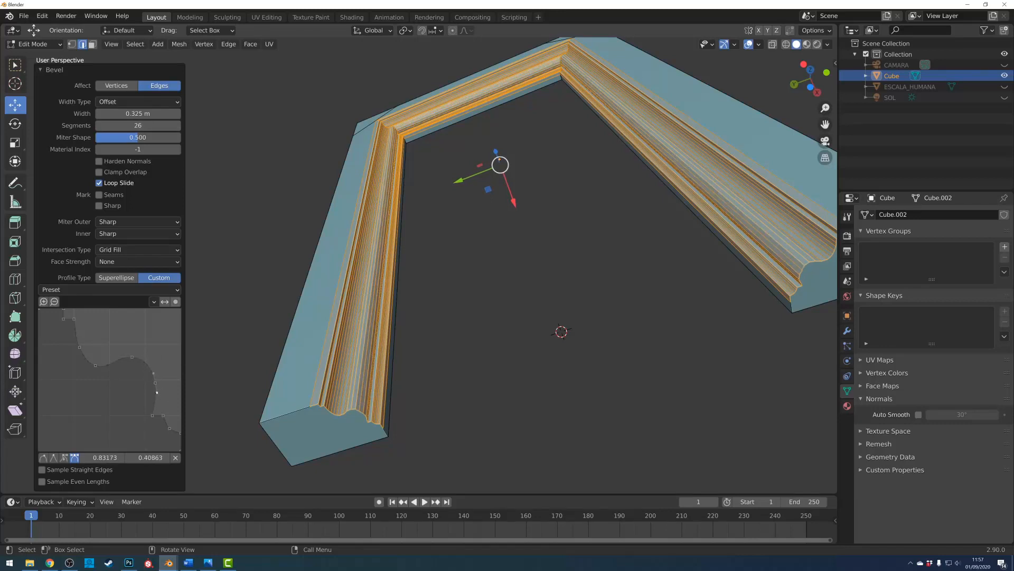
Return to Object Mode, shade the door frame smooth and enable Auto Smooth for its normals.
middle_drag(484, 178, 478, 192)
key(Tab)
right_click(447, 204)
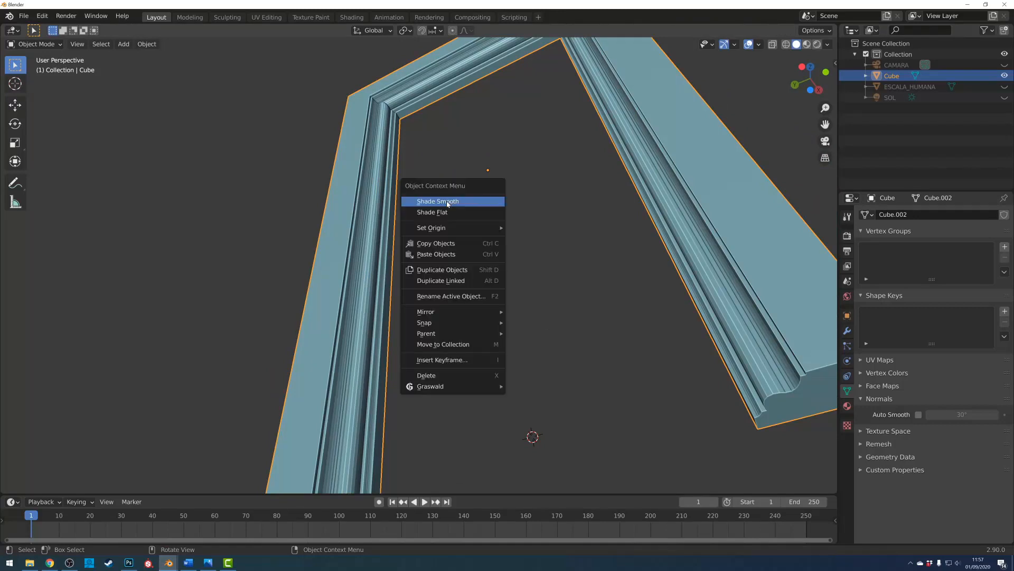
click(447, 202)
middle_drag(547, 229, 427, 224)
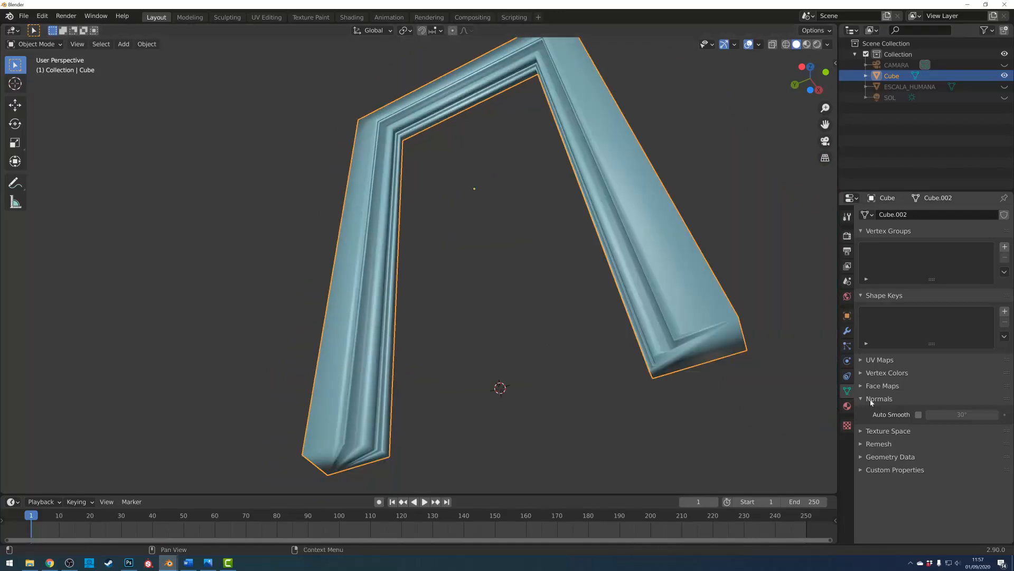
click(919, 414)
mouse_move(562, 185)
middle_down()
mouse_move(537, 185)
mouse_move(538, 157)
middle_up()
scroll(537, 157, up, 2)
middle_drag(358, 331, 509, 214)
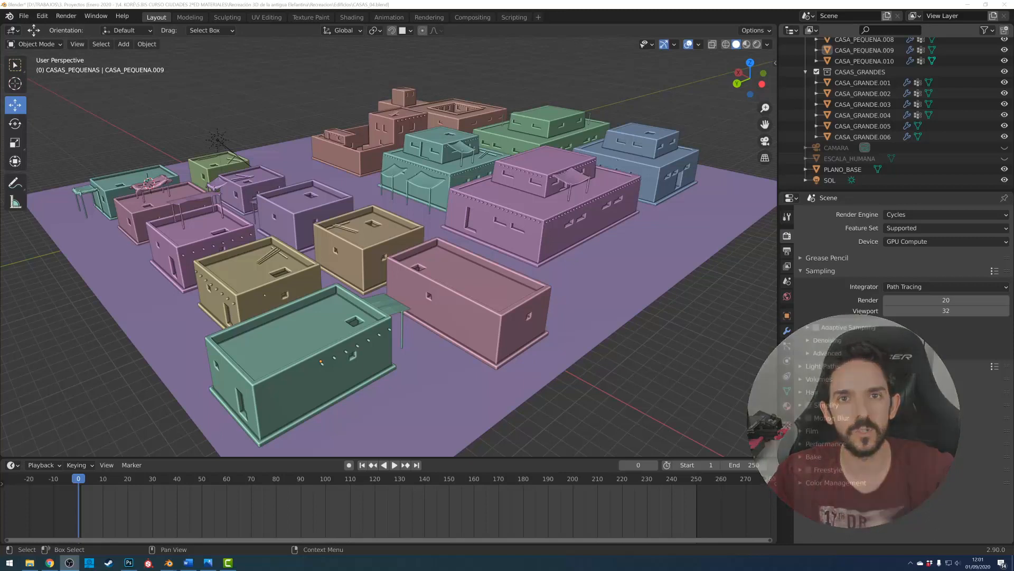
Show the village houses in Rendered shading and examine the noise on their walls and shadows.
click(756, 44)
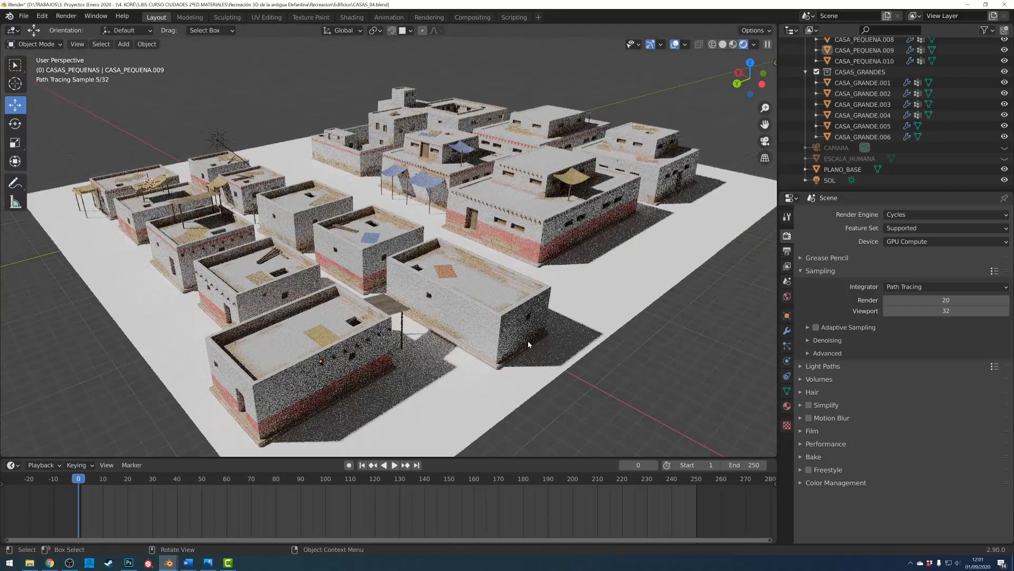
middle_drag(401, 264, 436, 254)
scroll(439, 158, up, 6)
scroll(436, 255, down, 1)
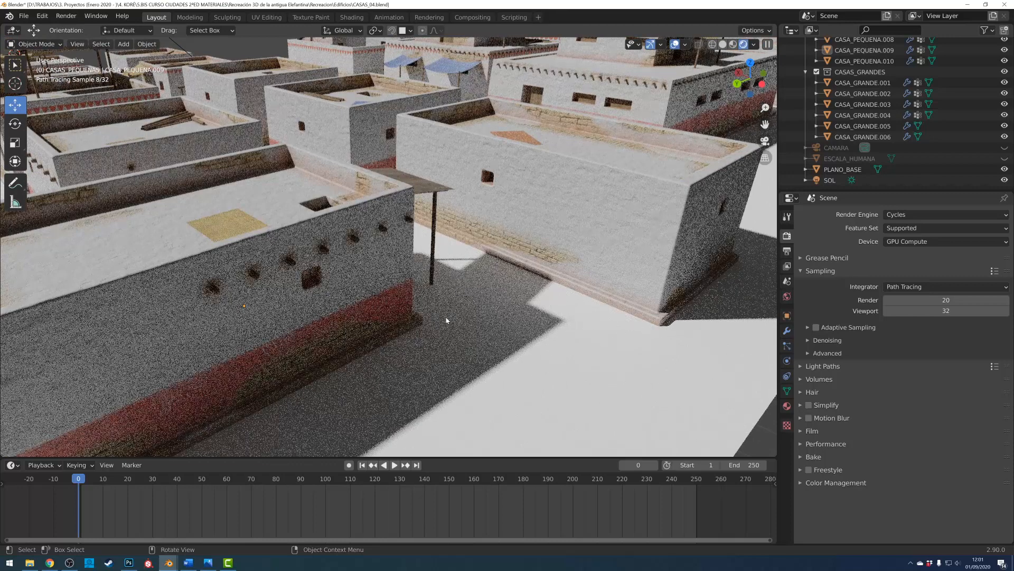
scroll(465, 227, down, 8)
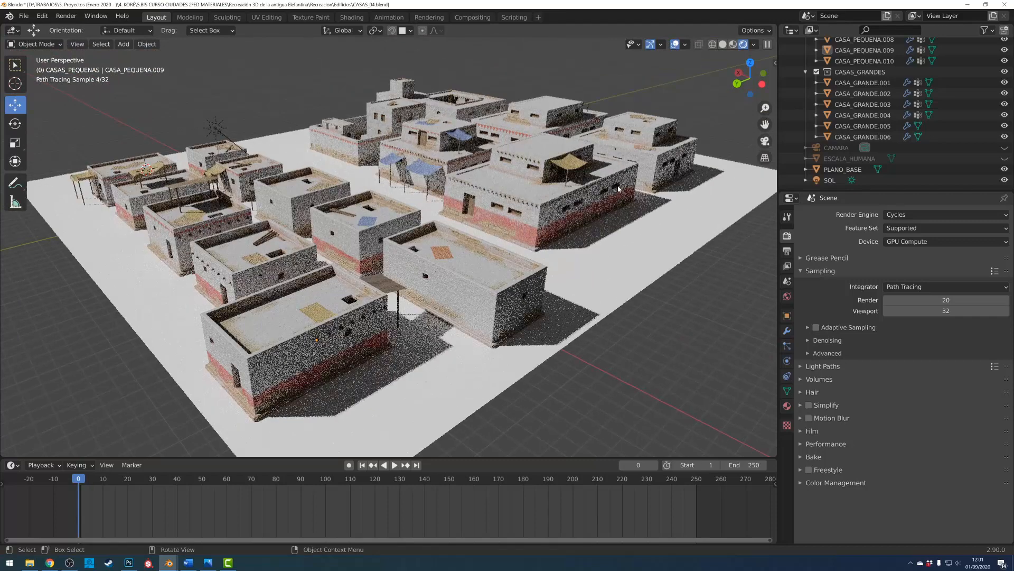
scroll(584, 221, up, 2)
shift+middle_drag(584, 221, 587, 179)
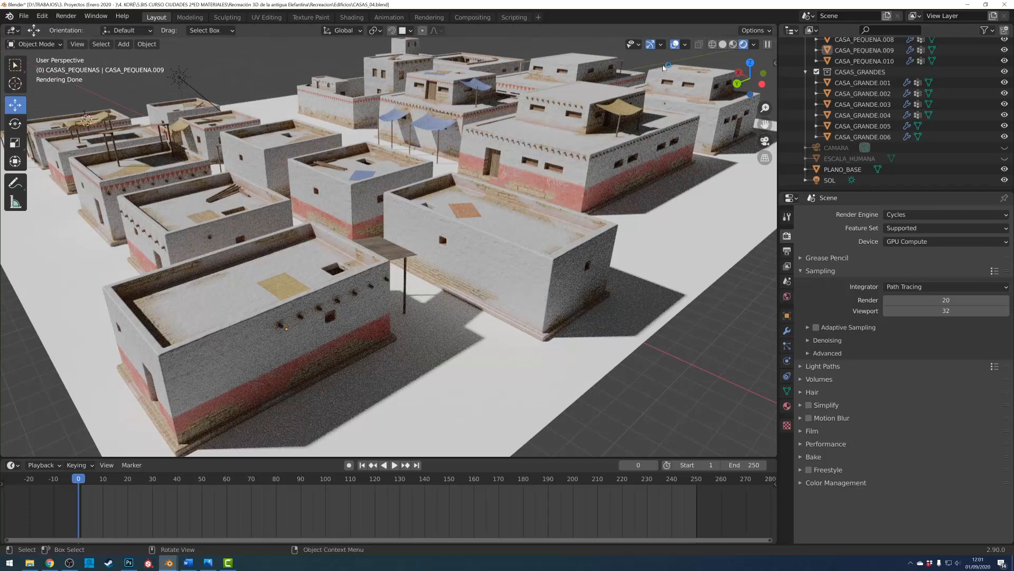
Return the viewport to Material Preview and enable OptiX denoising for both the viewport and the render.
click(733, 45)
click(746, 44)
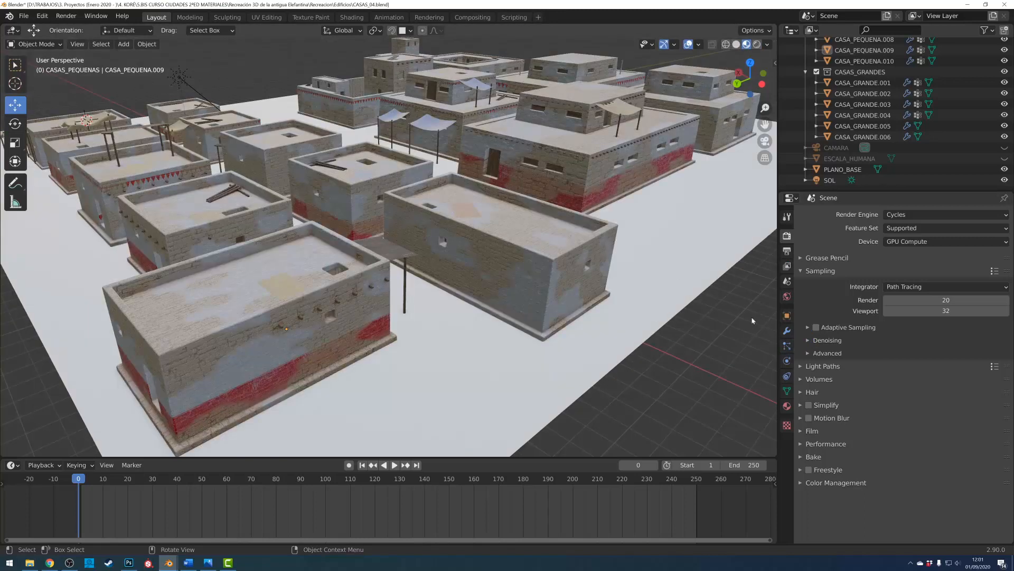
click(809, 341)
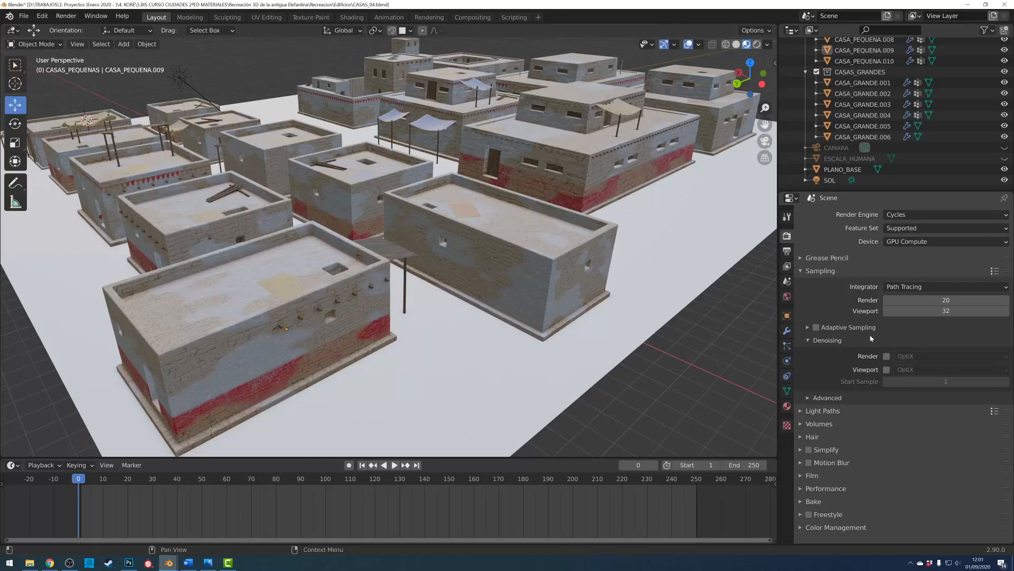
click(887, 370)
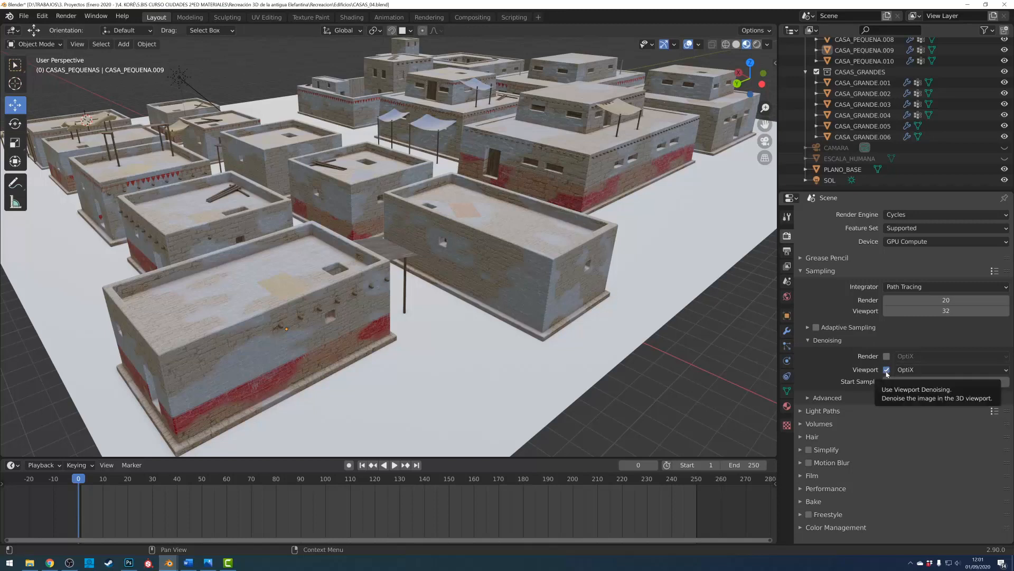
click(887, 356)
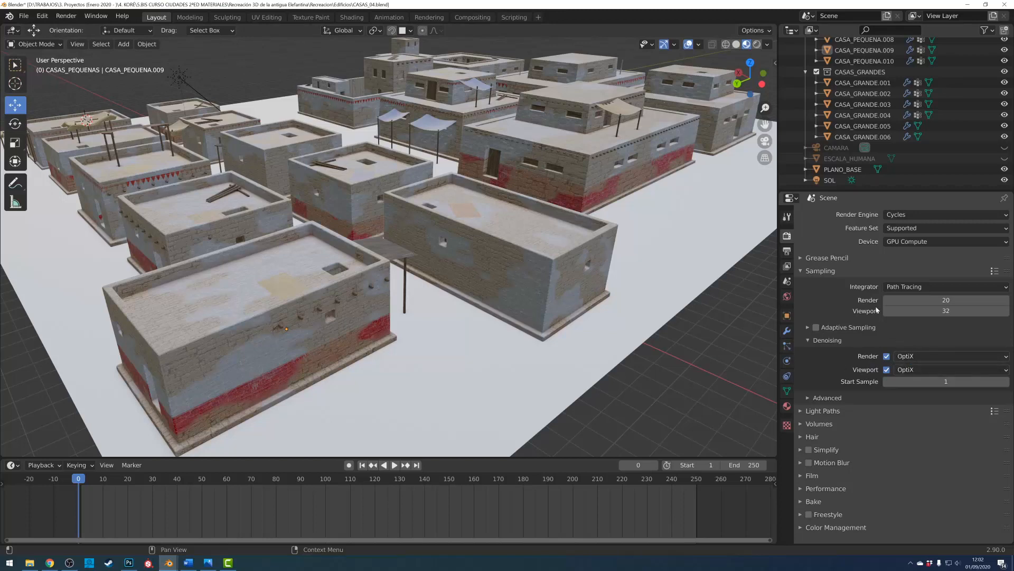
Review the available denoisers for the render and viewport, keeping OptiX for both.
click(905, 358)
click(921, 358)
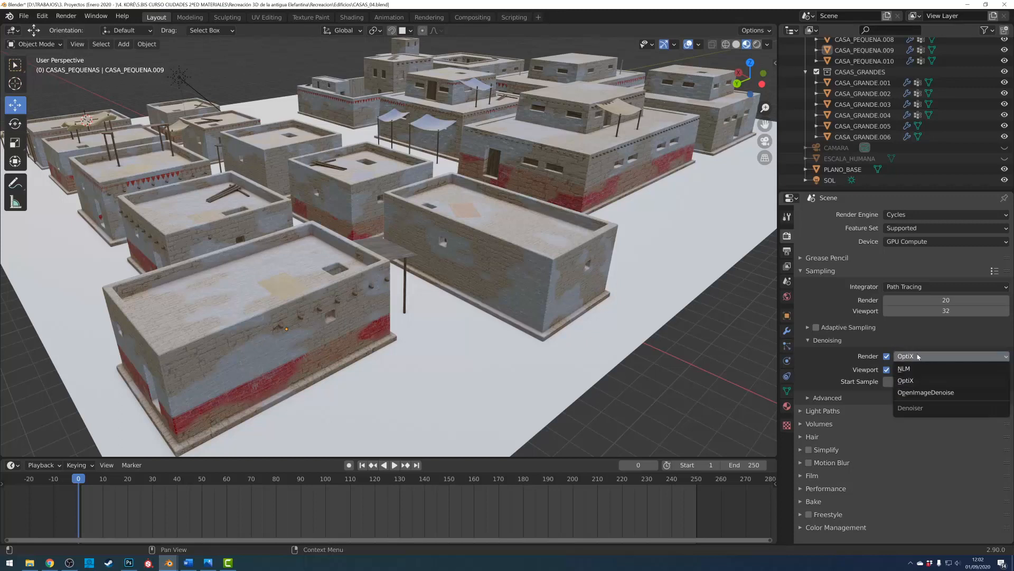
click(919, 369)
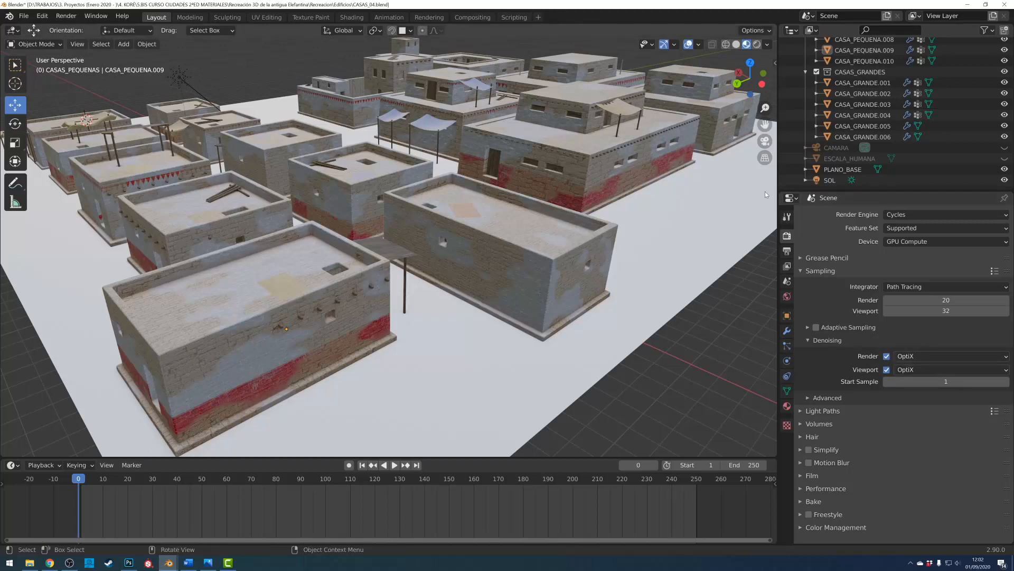
Switch the viewport to Rendered shading and examine the denoised houses from several angles and distances.
click(756, 45)
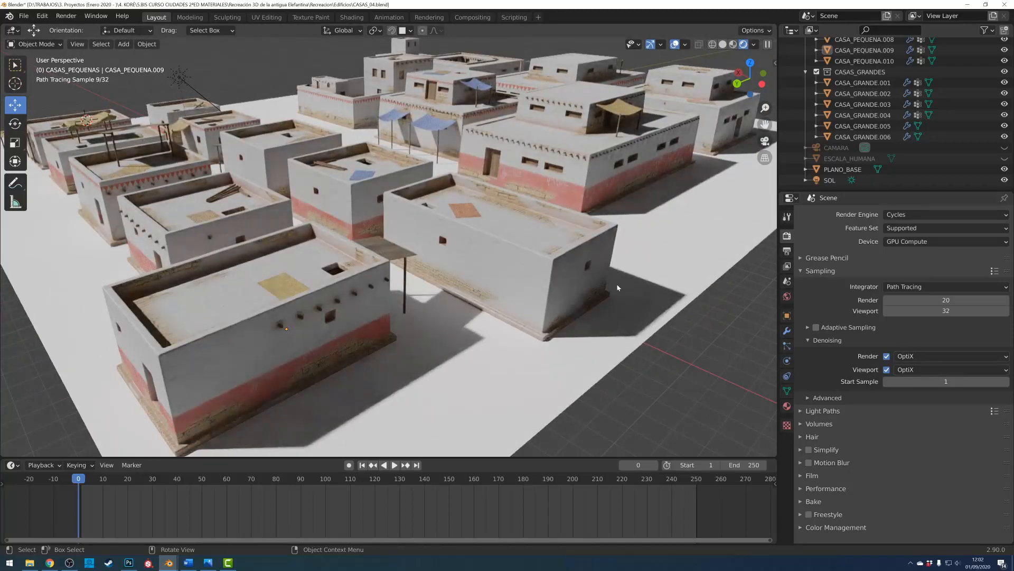
middle_drag(414, 293, 441, 285)
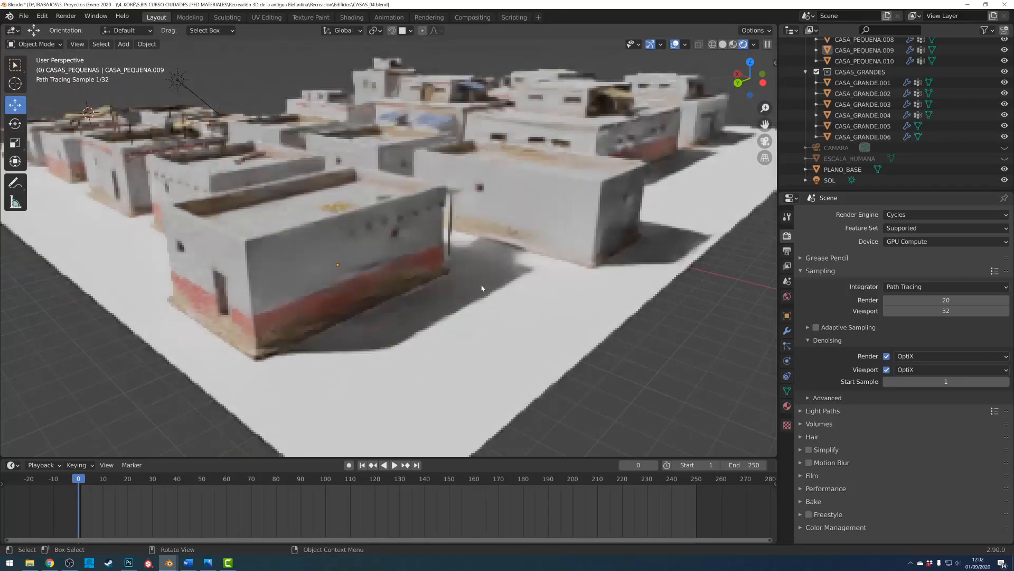
middle_drag(634, 263, 604, 264)
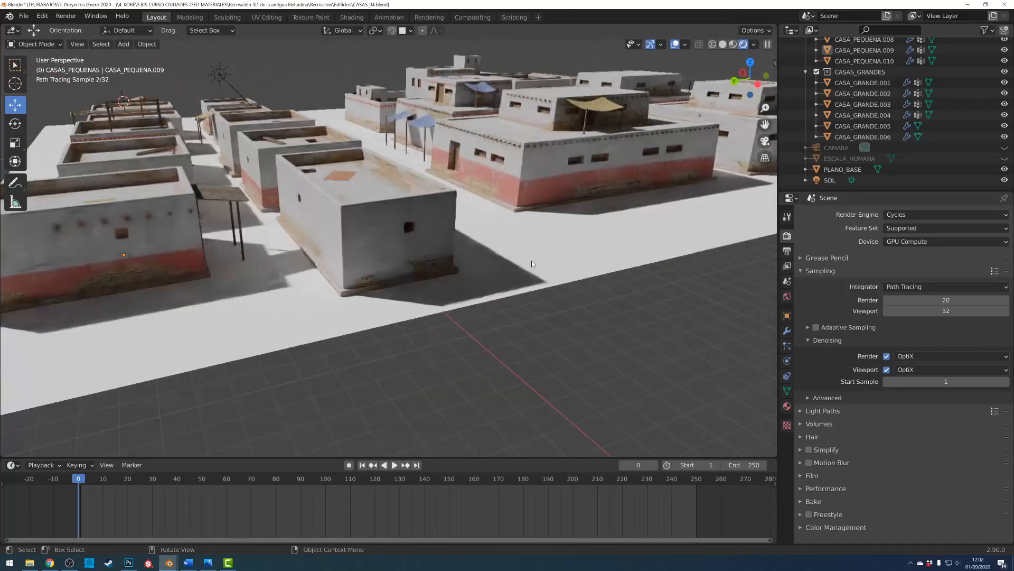
middle_drag(520, 245, 554, 261)
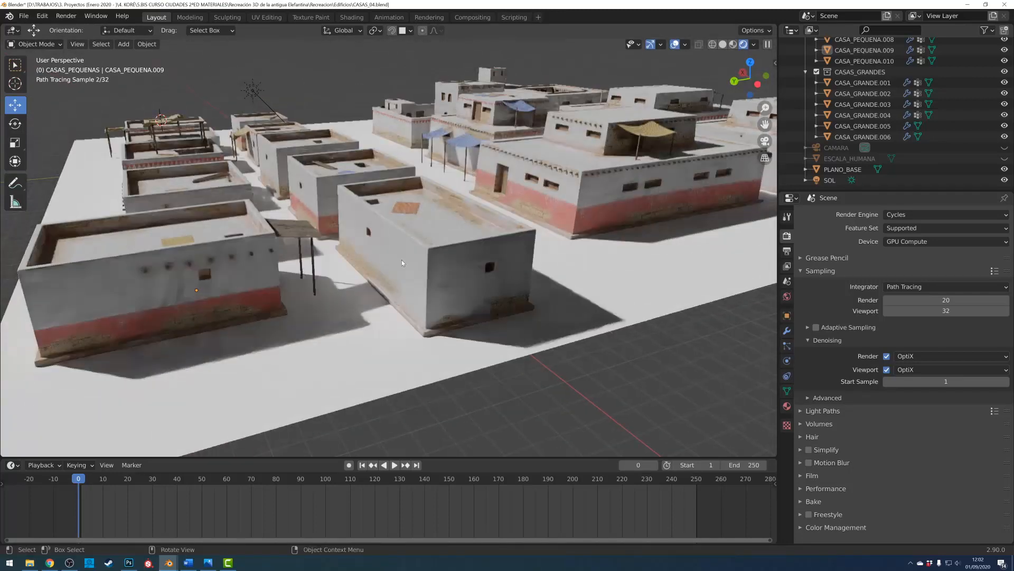
middle_drag(502, 284, 541, 259)
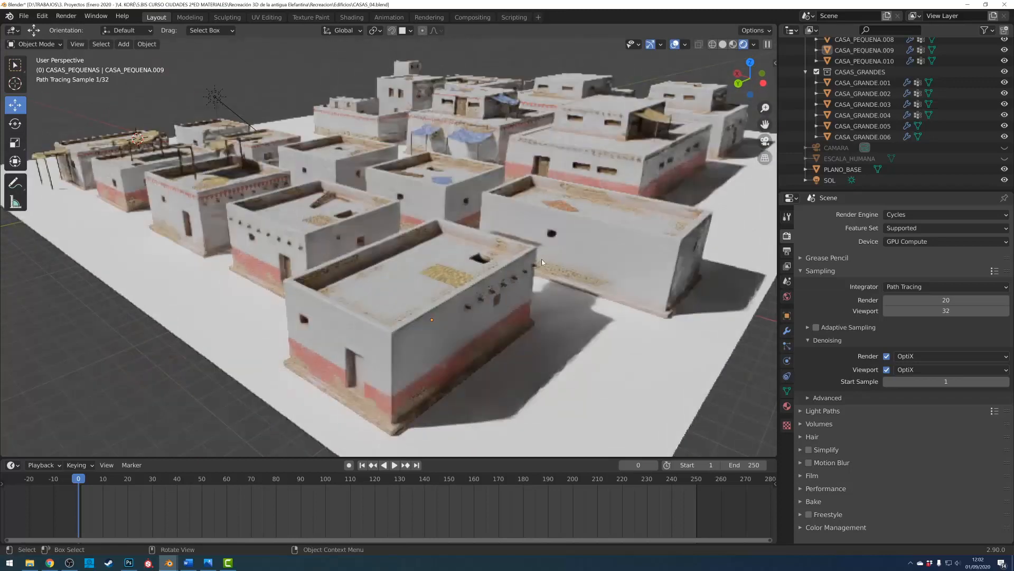
shift+middle_drag(602, 287, 575, 279)
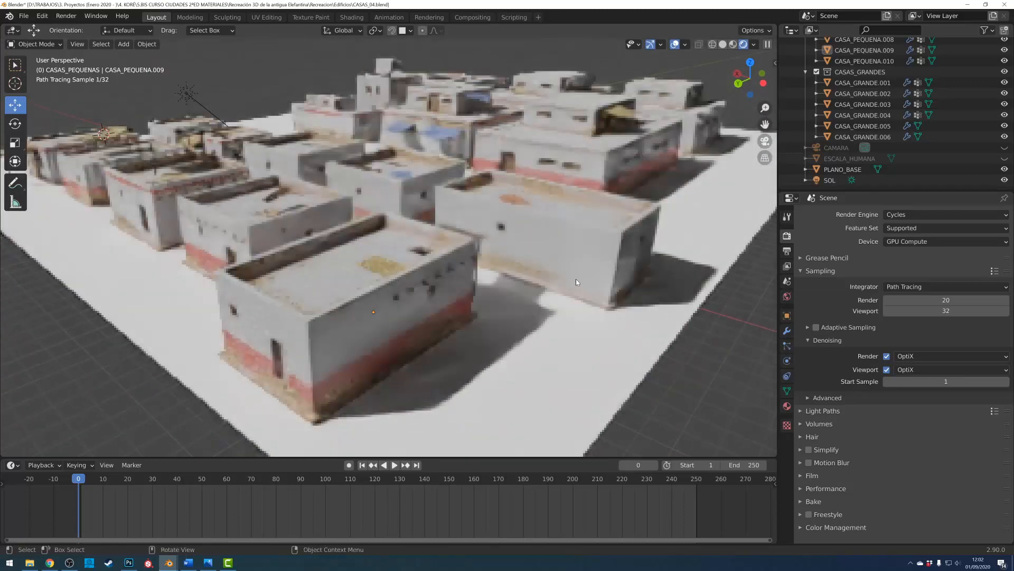
scroll(640, 250, up, 2)
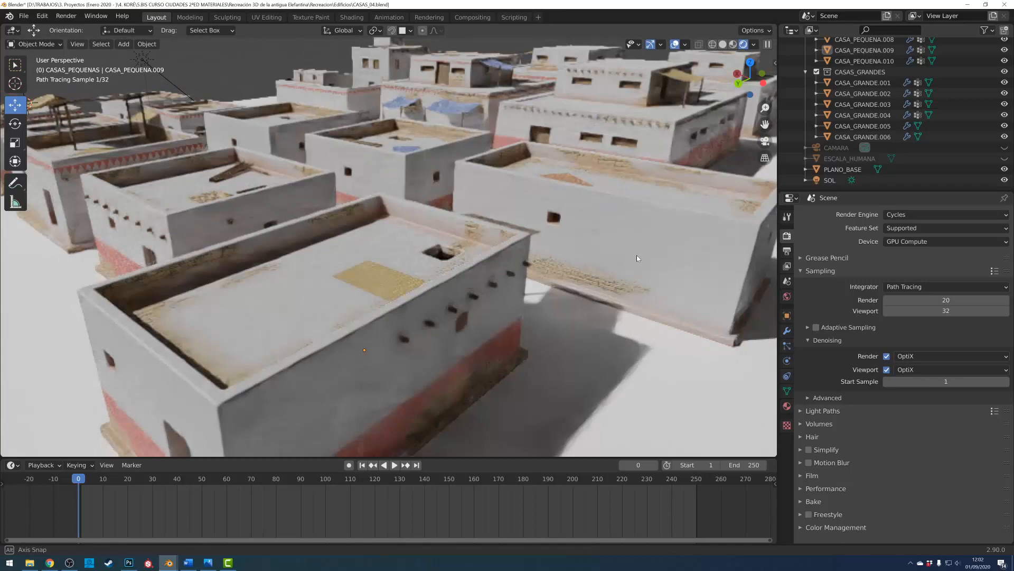
scroll(636, 255, up, 3)
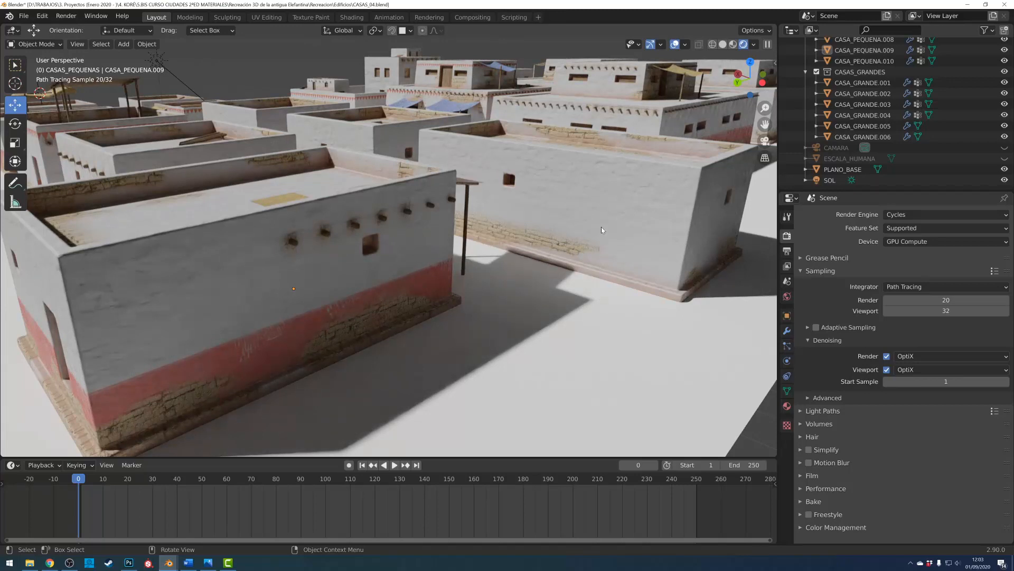
shift+middle_drag(602, 227, 511, 266)
scroll(515, 262, down, 5)
middle_drag(589, 272, 585, 271)
scroll(585, 271, up, 1)
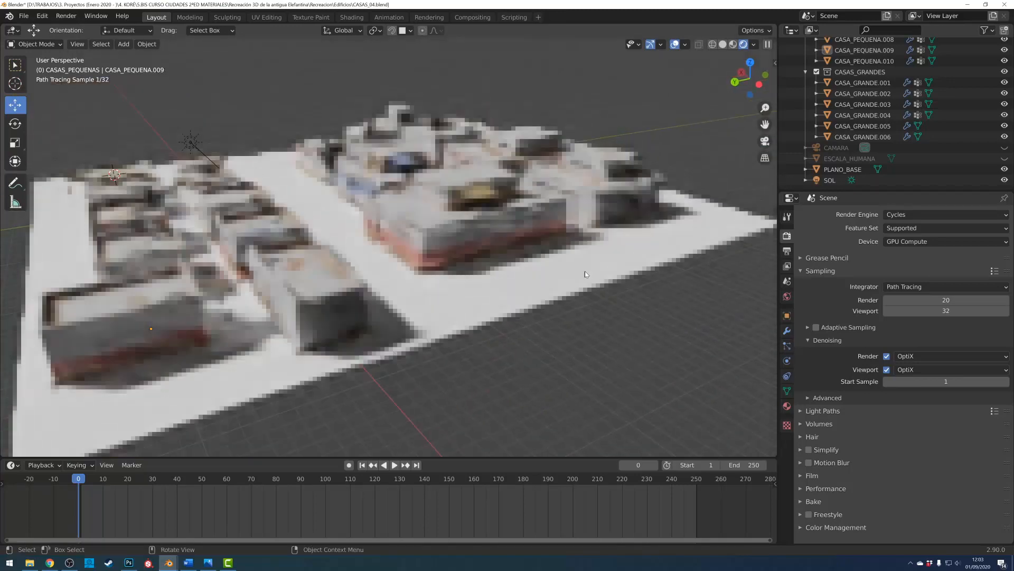
scroll(576, 272, up, 4)
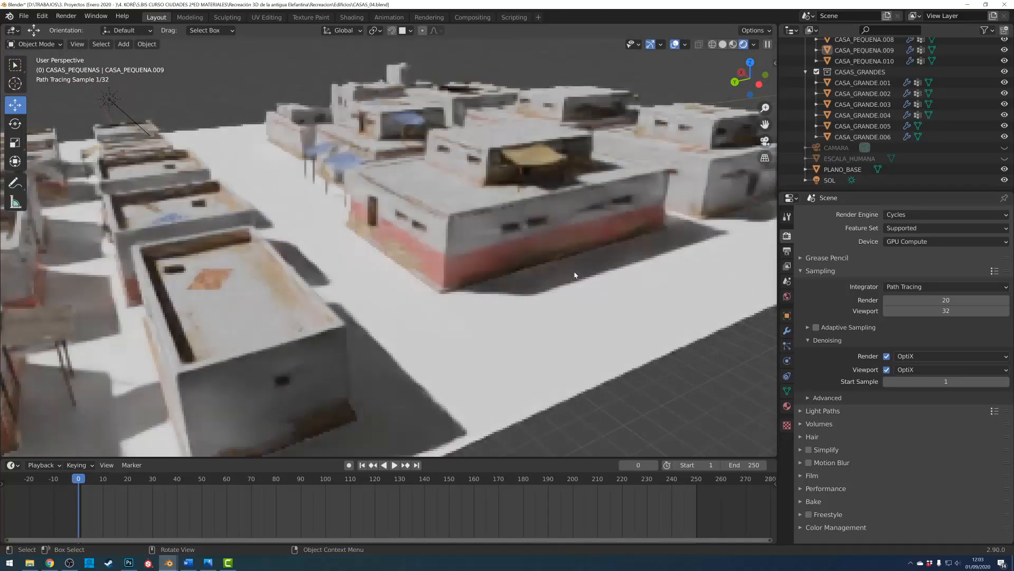
scroll(575, 275, down, 4)
scroll(468, 281, up, 6)
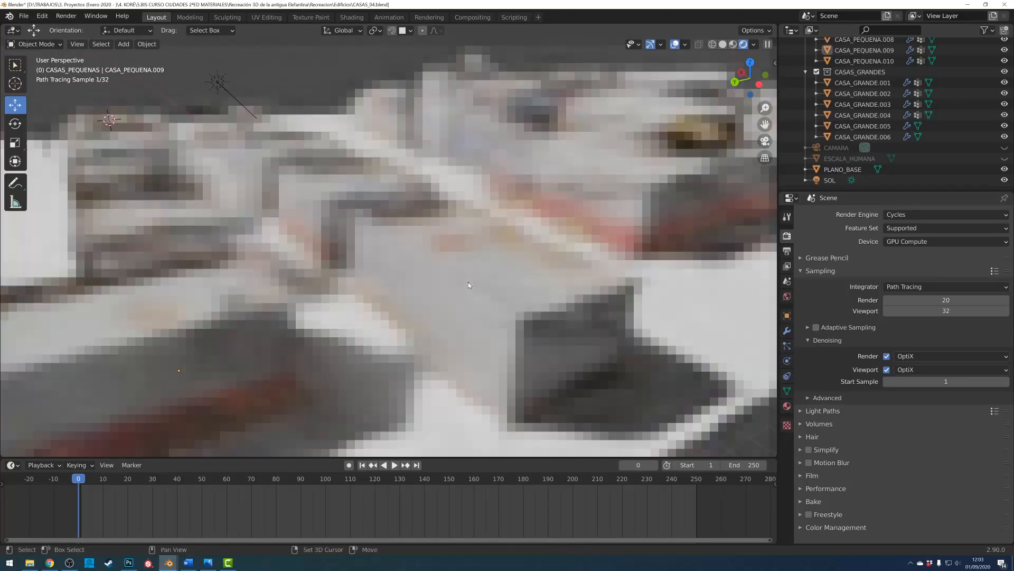
scroll(468, 281, down, 6)
shift+middle_drag(504, 267, 510, 245)
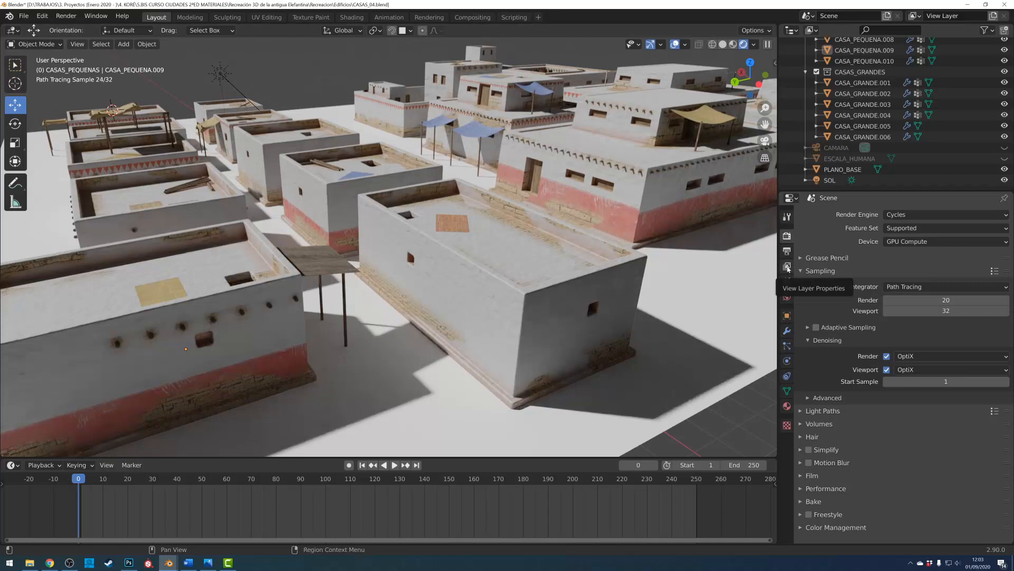
Review the view layer's denoising input passes, keeping Color + Albedo + Normal, and return to the render settings.
click(787, 266)
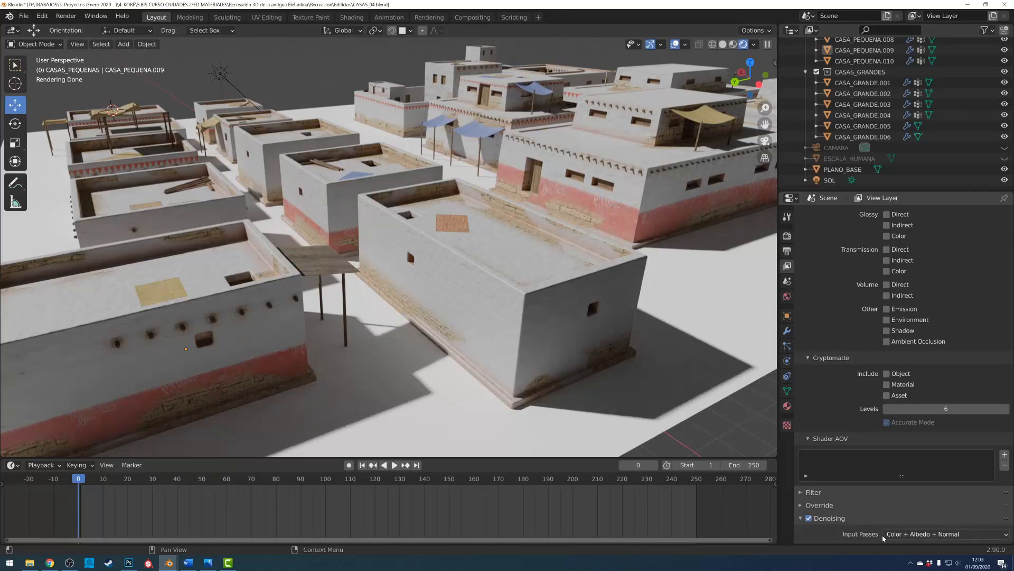
click(900, 538)
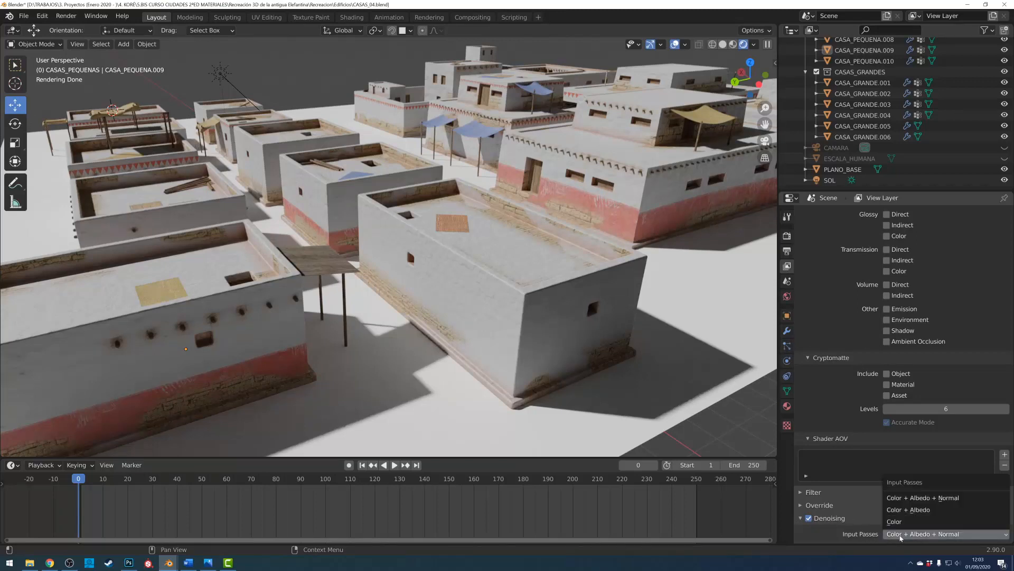
click(954, 498)
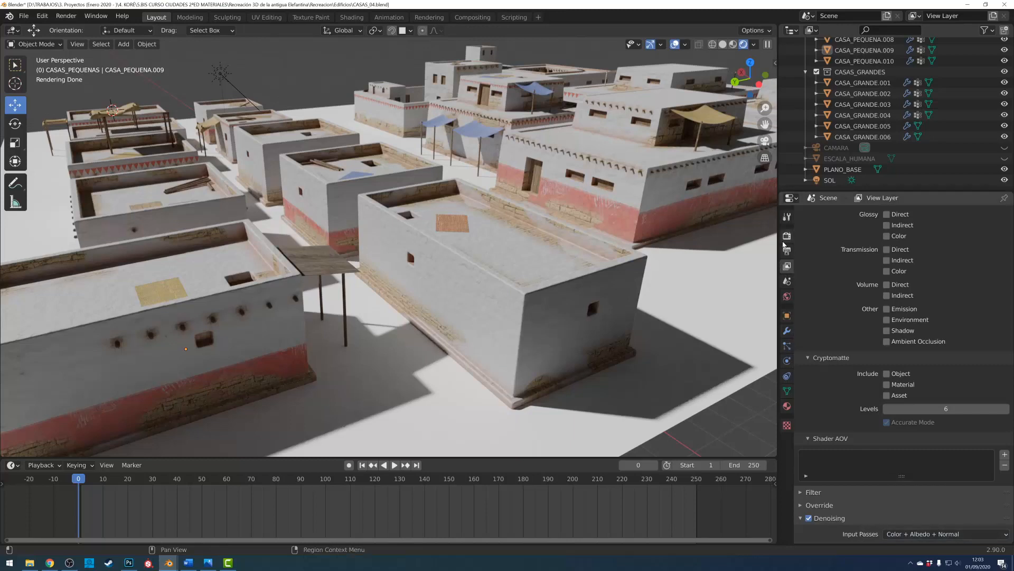
click(788, 252)
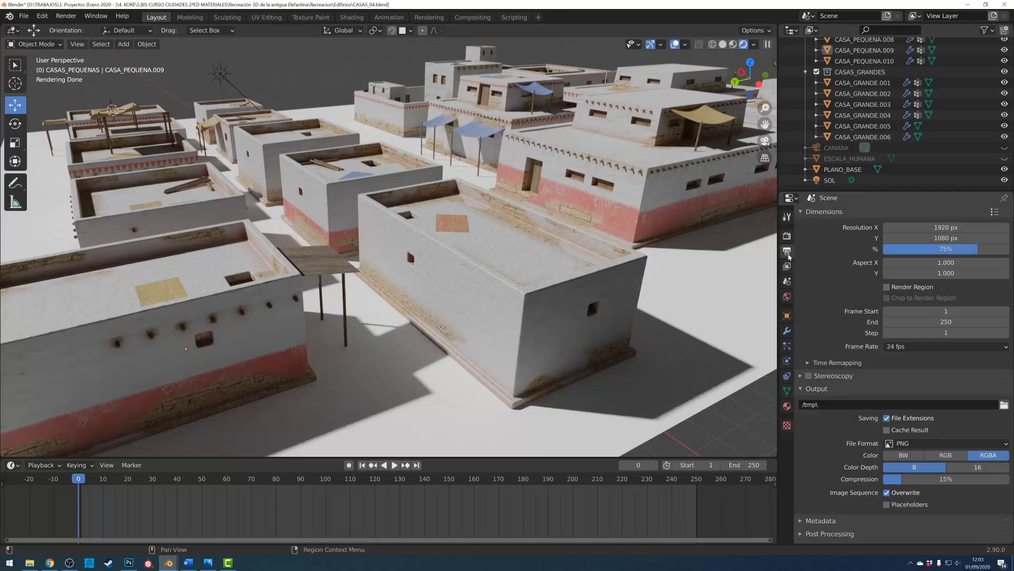
click(787, 236)
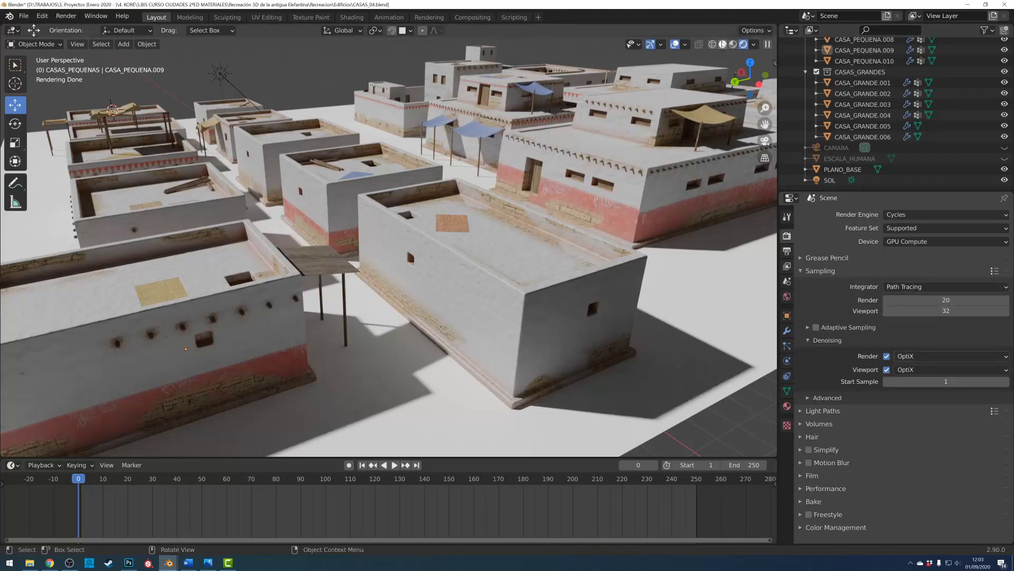
Set the viewport to Solid shading, render a still image of the houses from the camera view, and enlarge its window.
click(723, 44)
key(KP_0)
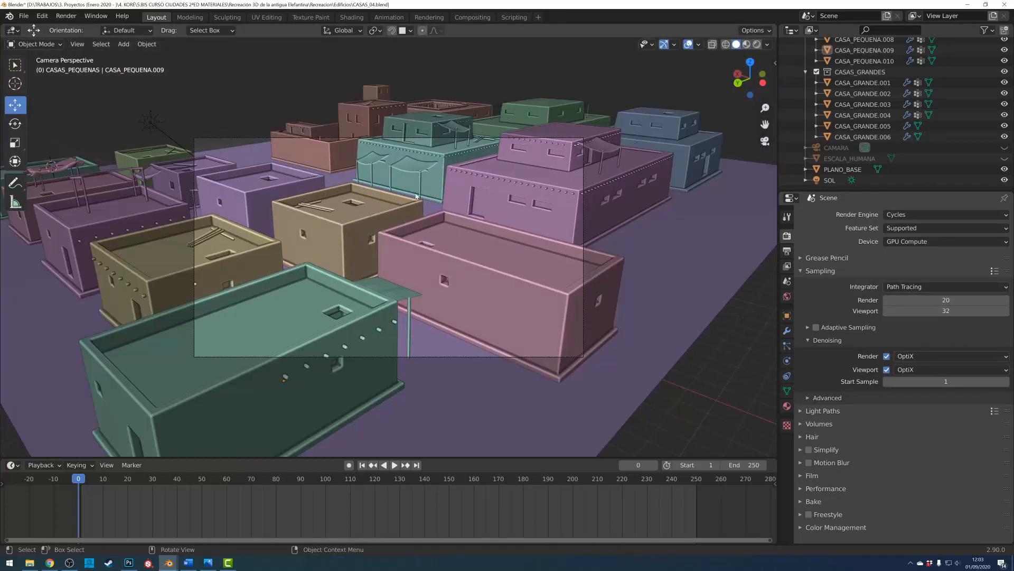
scroll(416, 196, up, 2)
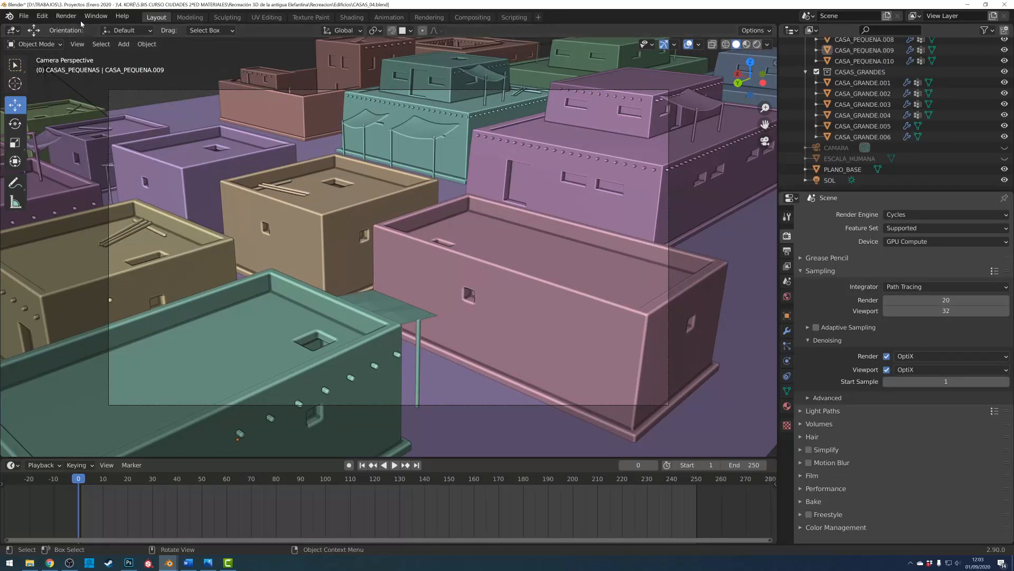
click(74, 16)
click(80, 29)
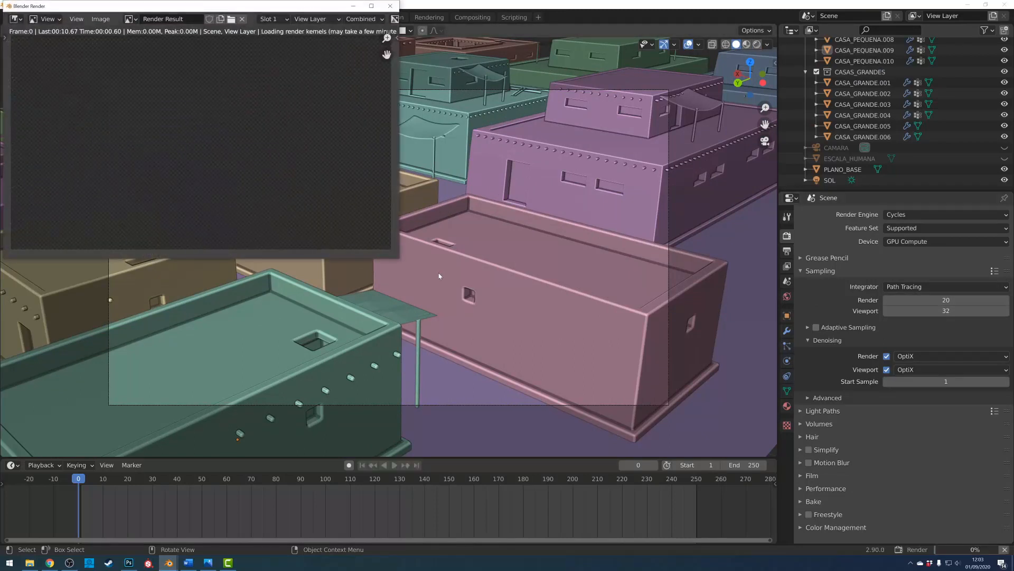
drag(399, 258, 637, 379)
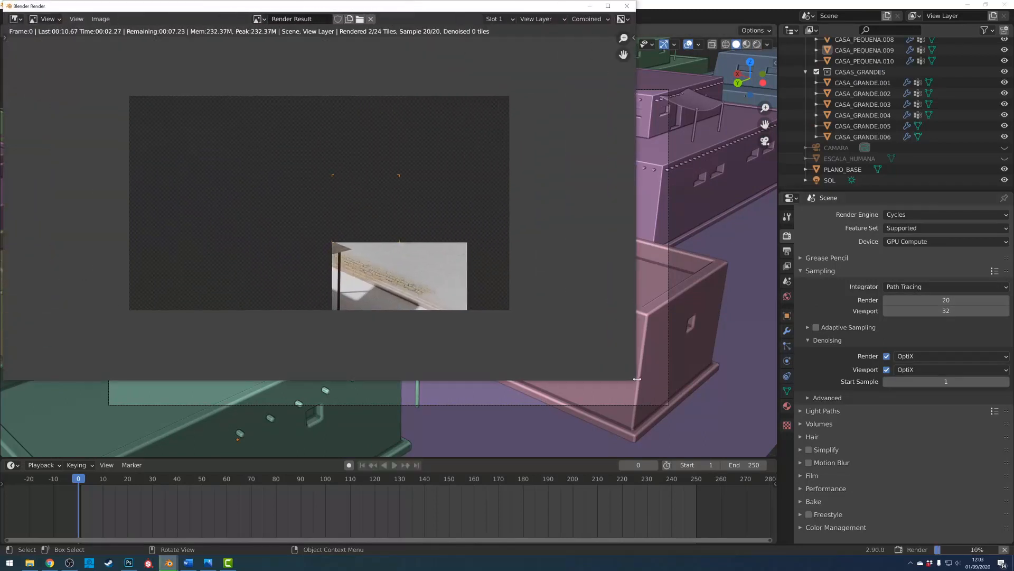
Examine the denoised render of the houses up close and as a whole, and close the render window.
scroll(420, 250, up, 1)
middle_drag(433, 254, 463, 212)
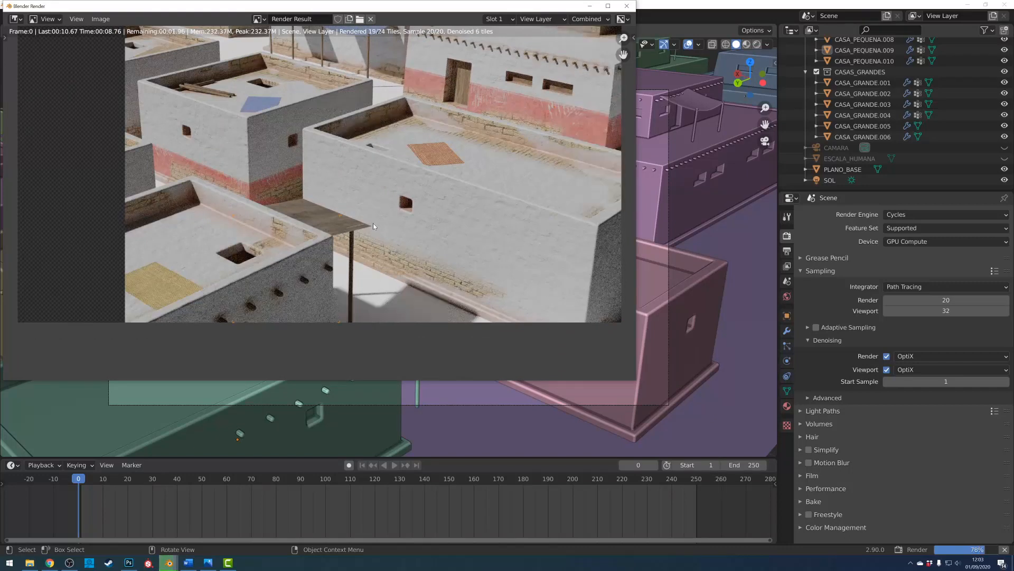
scroll(400, 199, down, 1)
scroll(407, 183, up, 1)
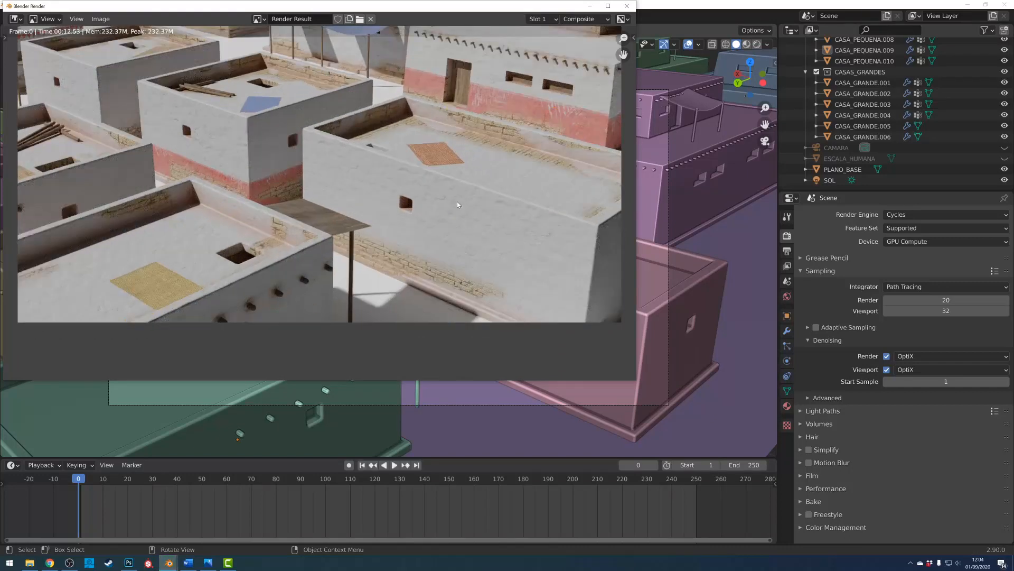
scroll(468, 183, down, 1)
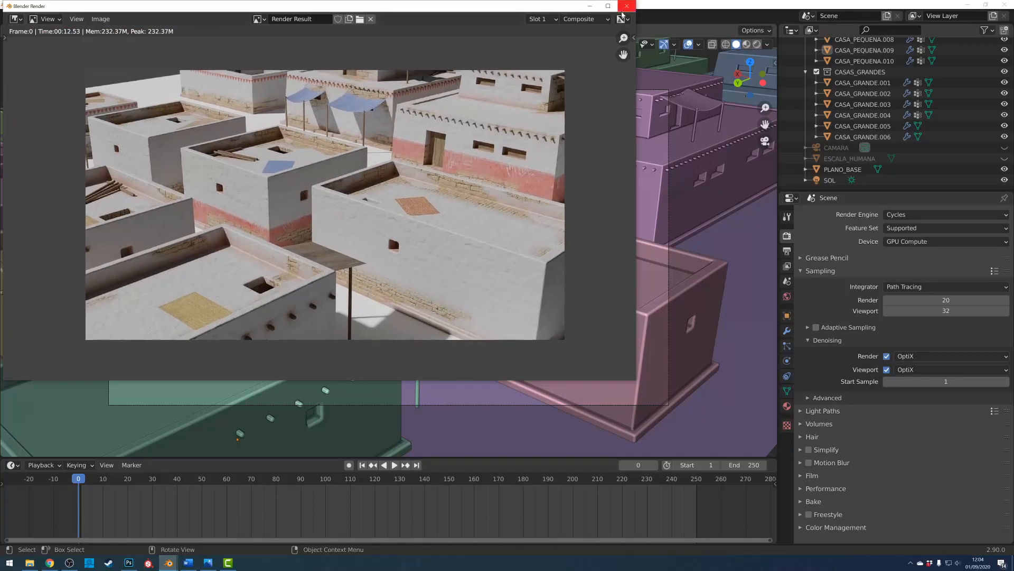
drag(636, 379, 780, 443)
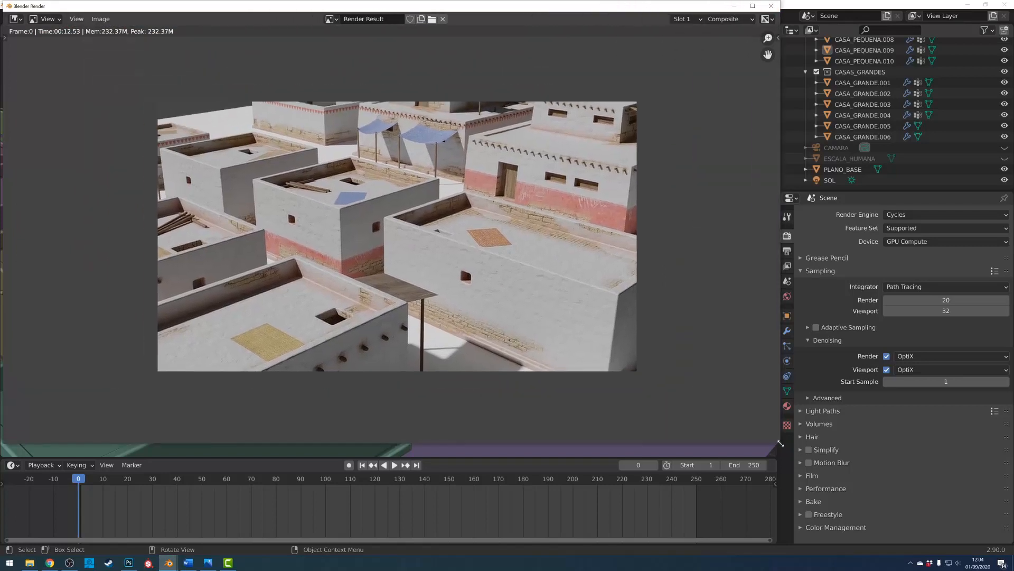
scroll(624, 338, up, 1)
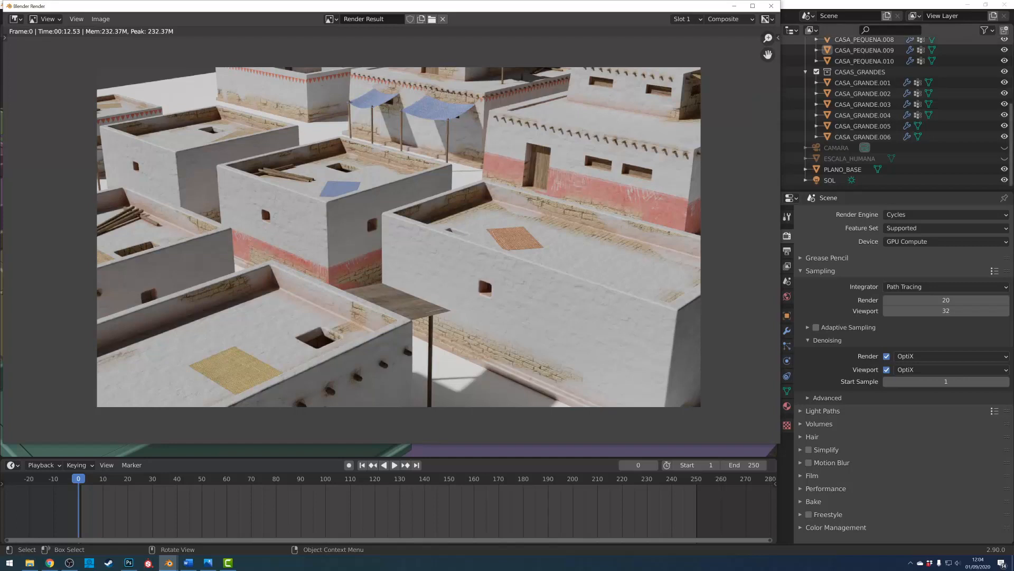
click(771, 6)
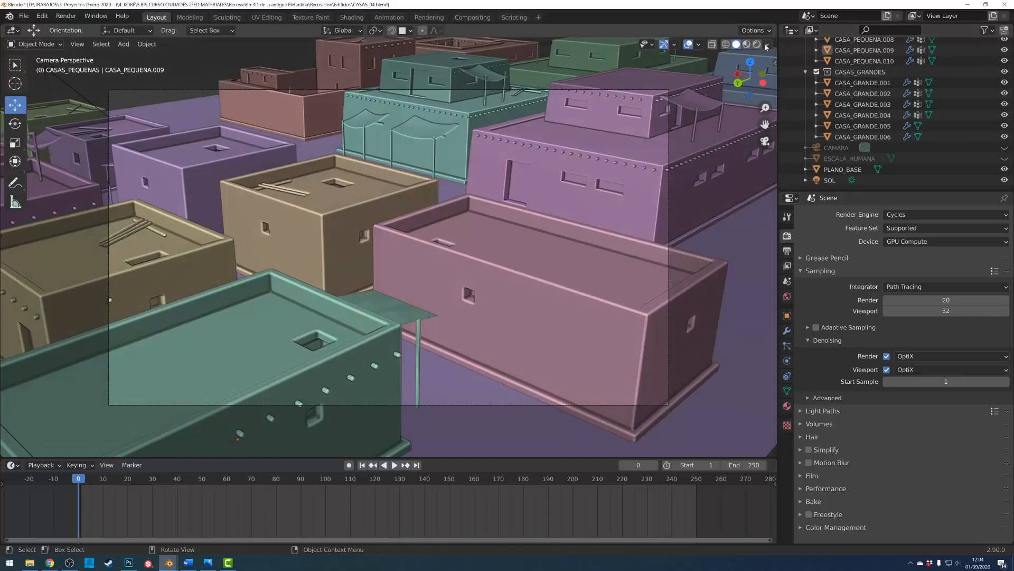
Show the village in Rendered shading and examine it from a more distant, elevated angle.
click(757, 44)
middle_drag(621, 231, 601, 229)
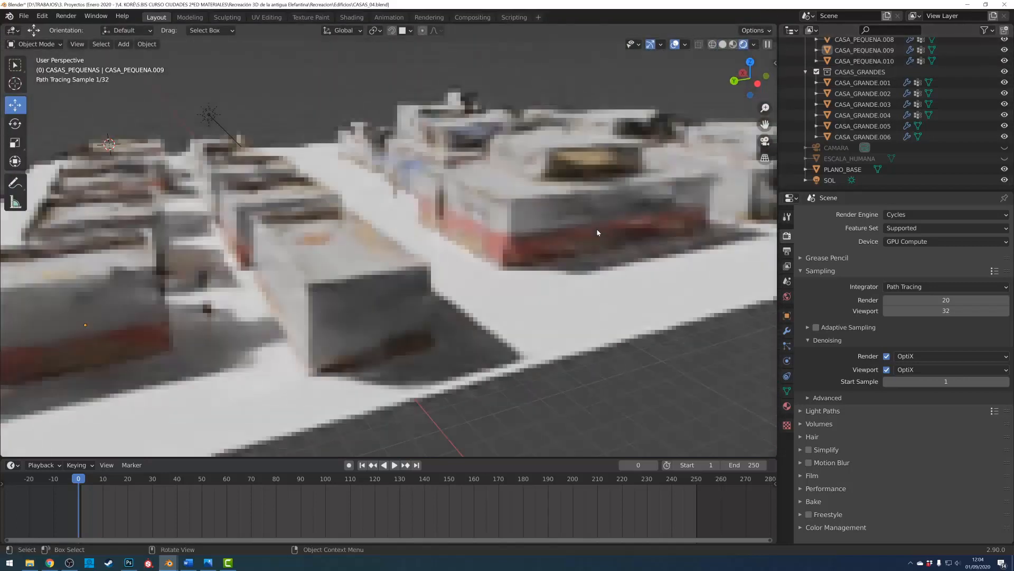
scroll(537, 256, down, 5)
middle_drag(537, 255, 510, 265)
scroll(511, 266, down, 3)
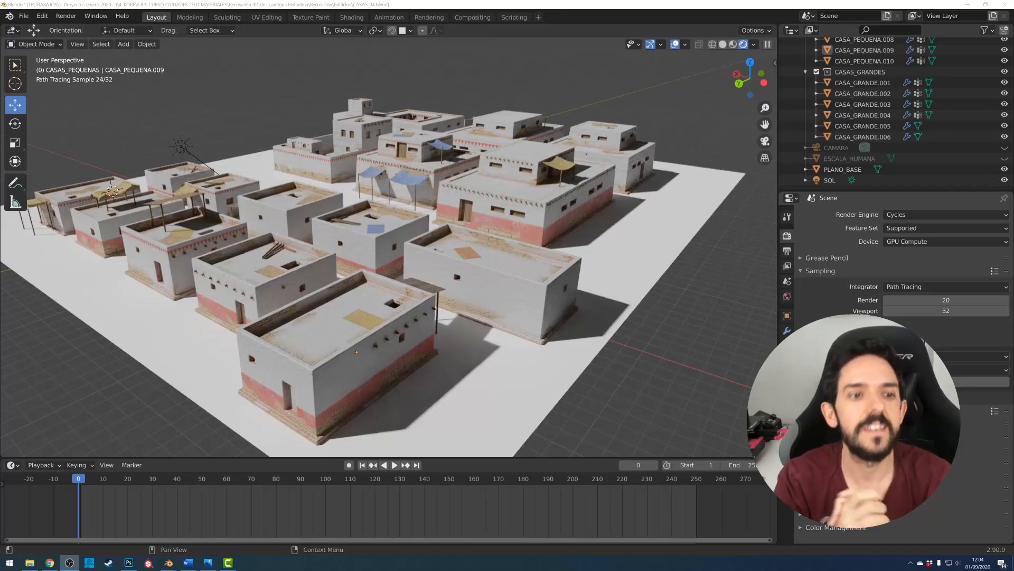
scroll(546, 256, up, 3)
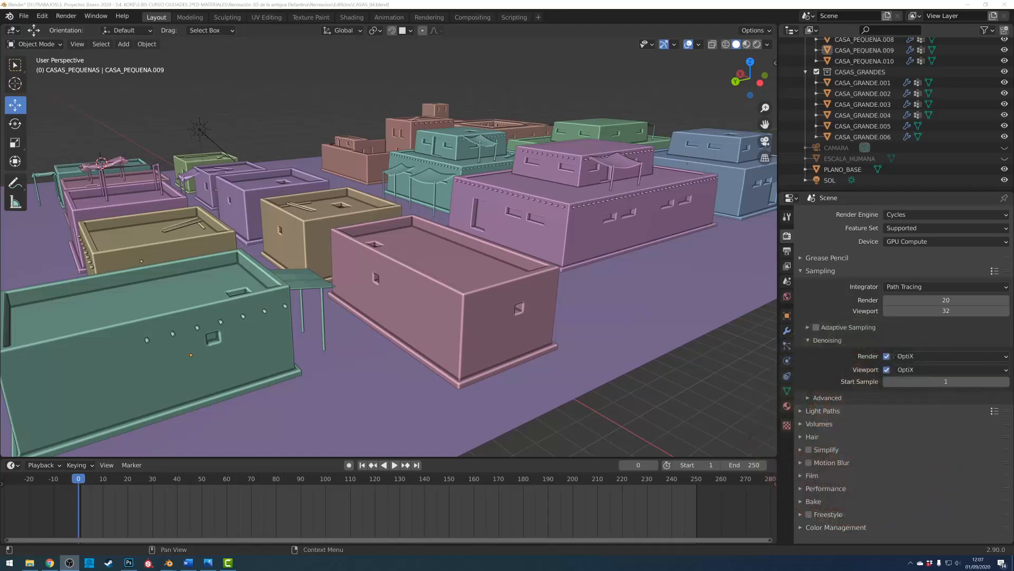
Switch the viewport from Solid back to Rendered shading and look over the houses under the plain grey background.
click(756, 44)
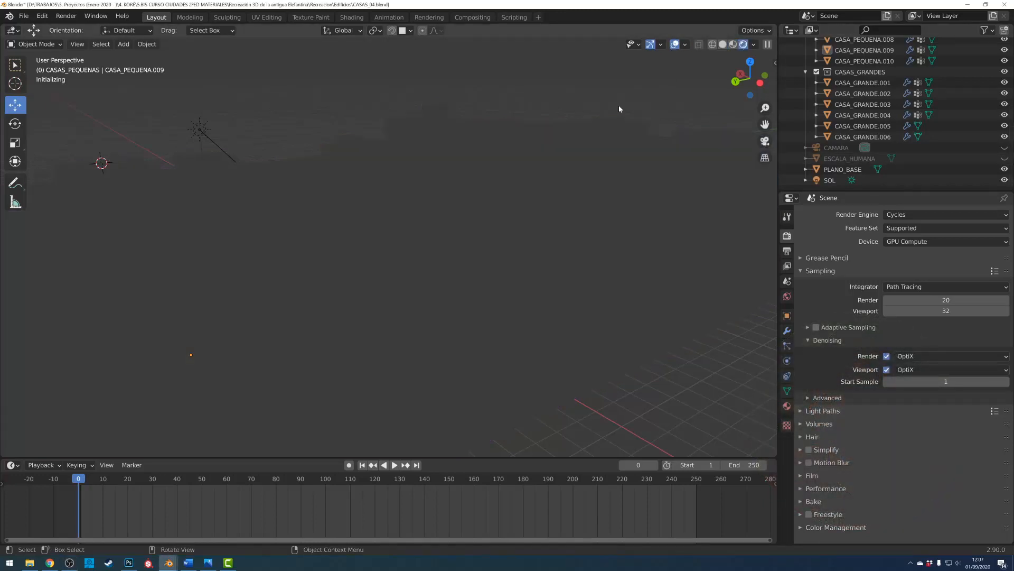
scroll(463, 192, down, 3)
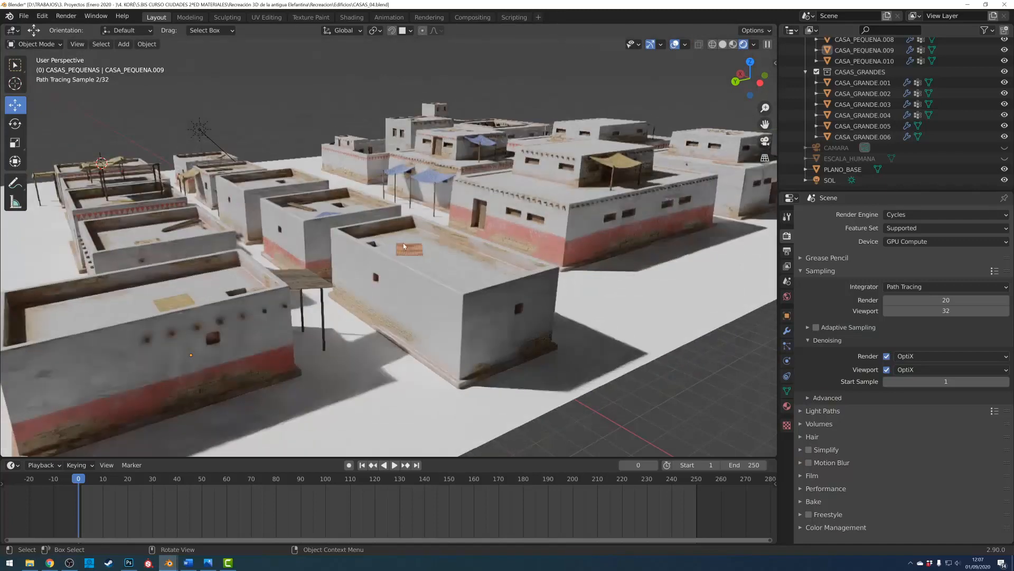
scroll(459, 225, up, 5)
mouse_move(458, 226)
middle_down()
mouse_move(476, 239)
mouse_move(461, 243)
middle_up()
scroll(461, 243, down, 3)
Assign a Sky Texture to the world's background color.
click(788, 296)
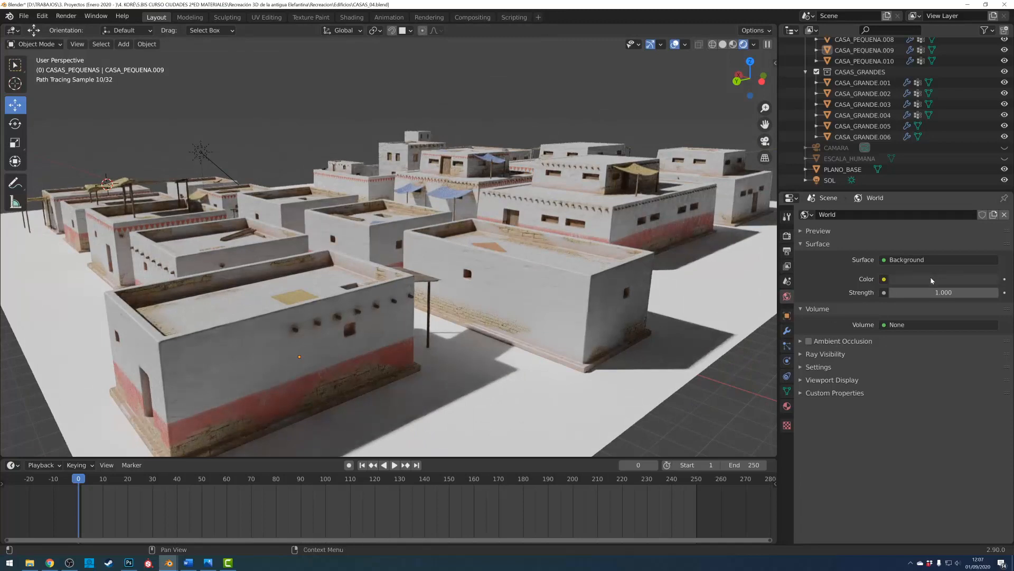
middle_drag(521, 259, 551, 280)
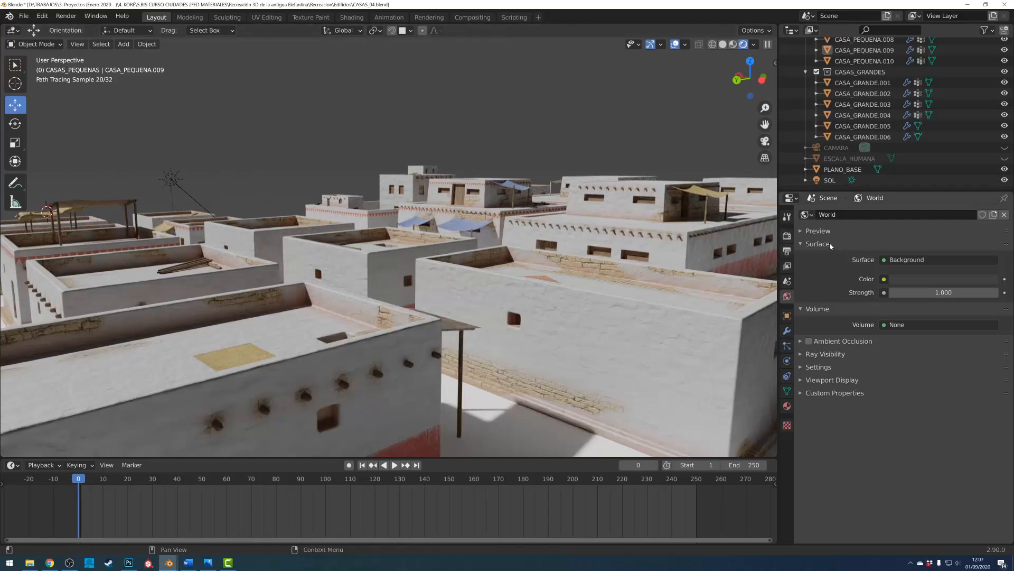
click(884, 279)
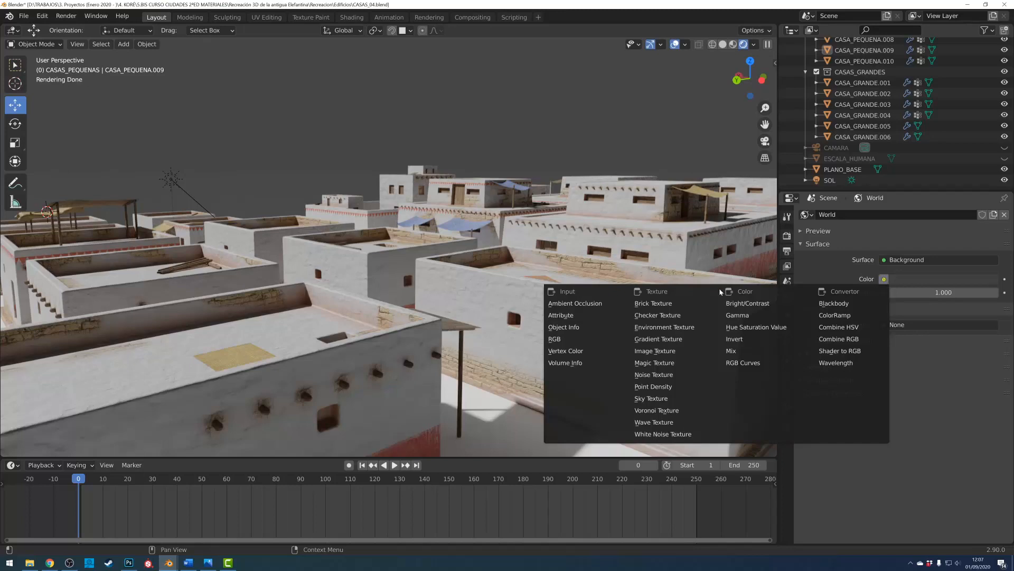
click(648, 400)
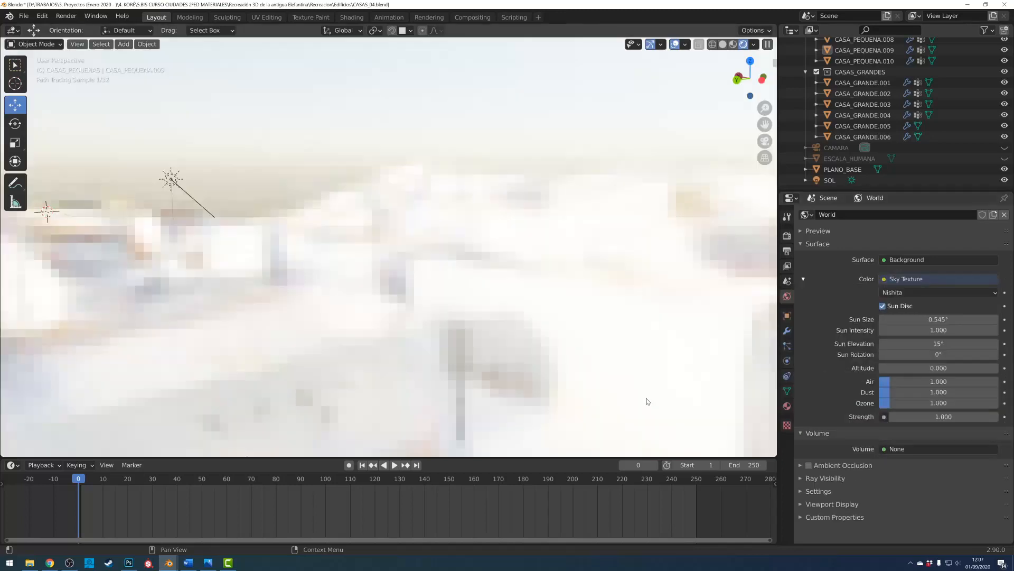
Set the sky type to Preetham and rotate its sun direction sideways.
click(898, 292)
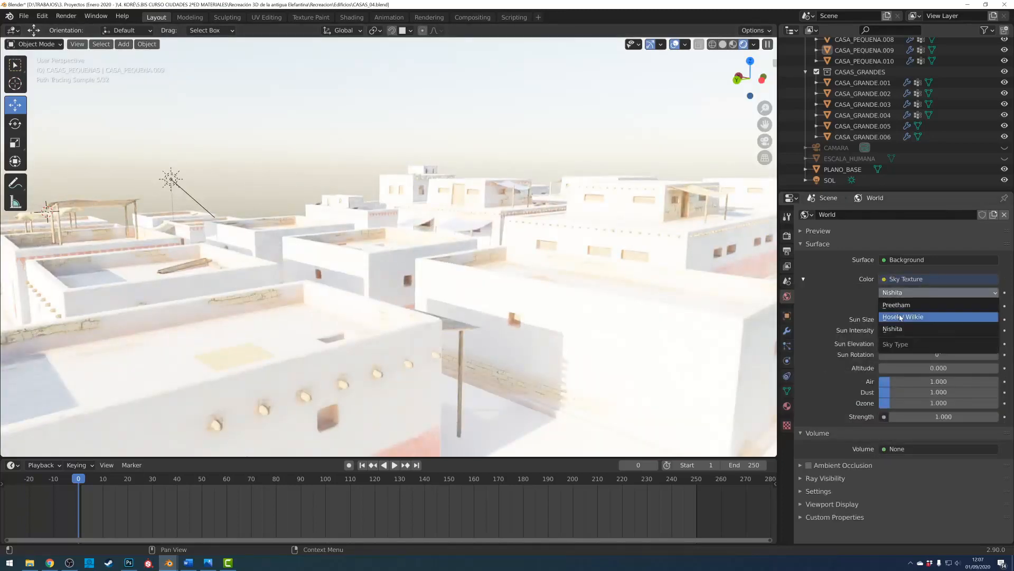
click(898, 305)
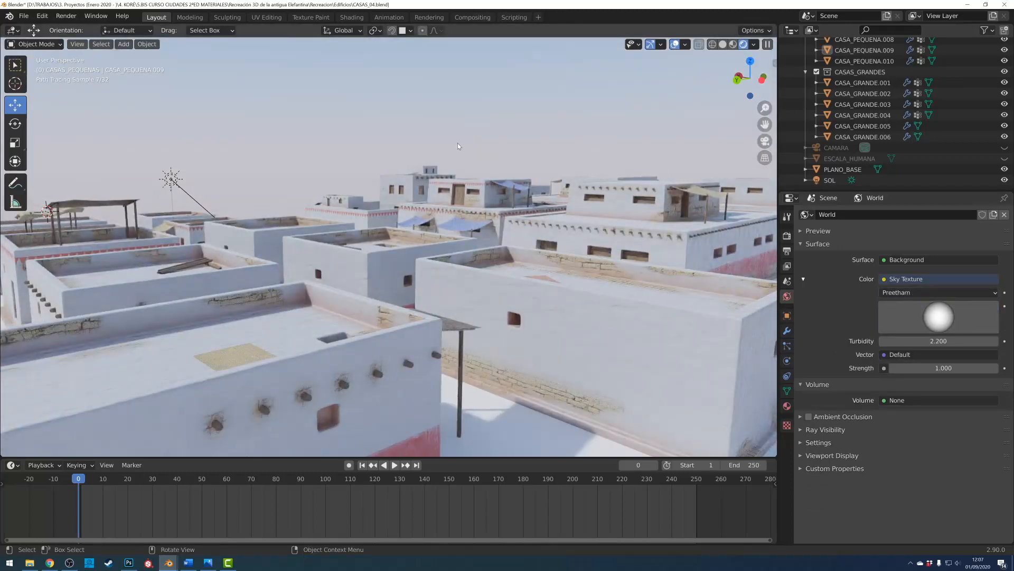
drag(940, 317, 961, 322)
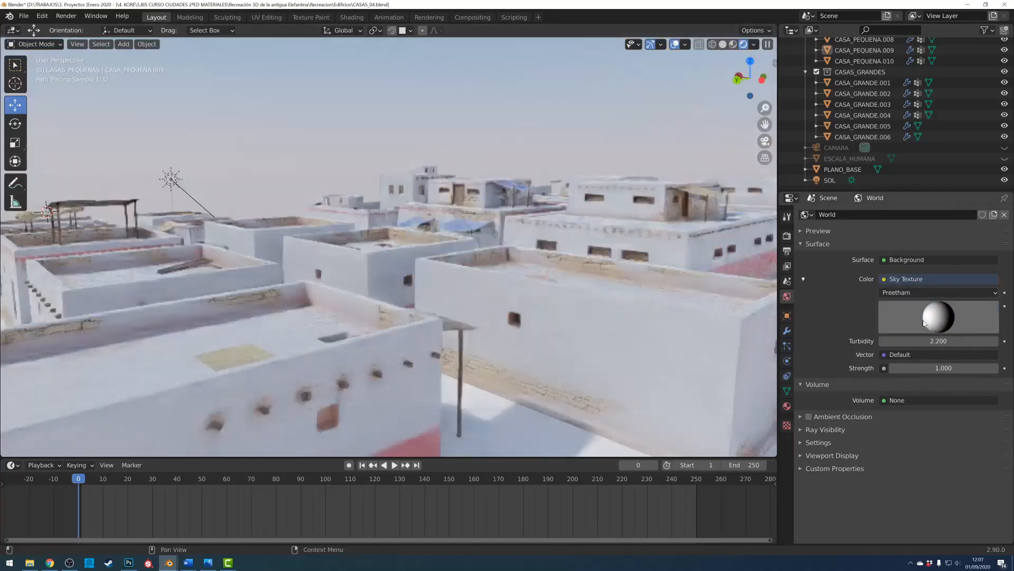
Change the sky type to Hosek / Wilkie and adjust its sun direction so the light comes from above.
click(918, 292)
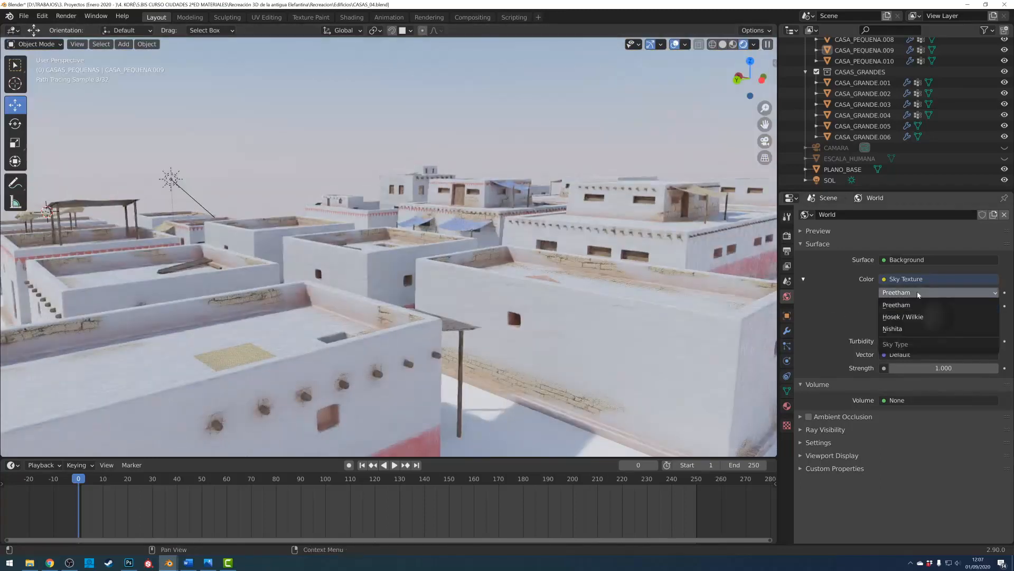
click(904, 317)
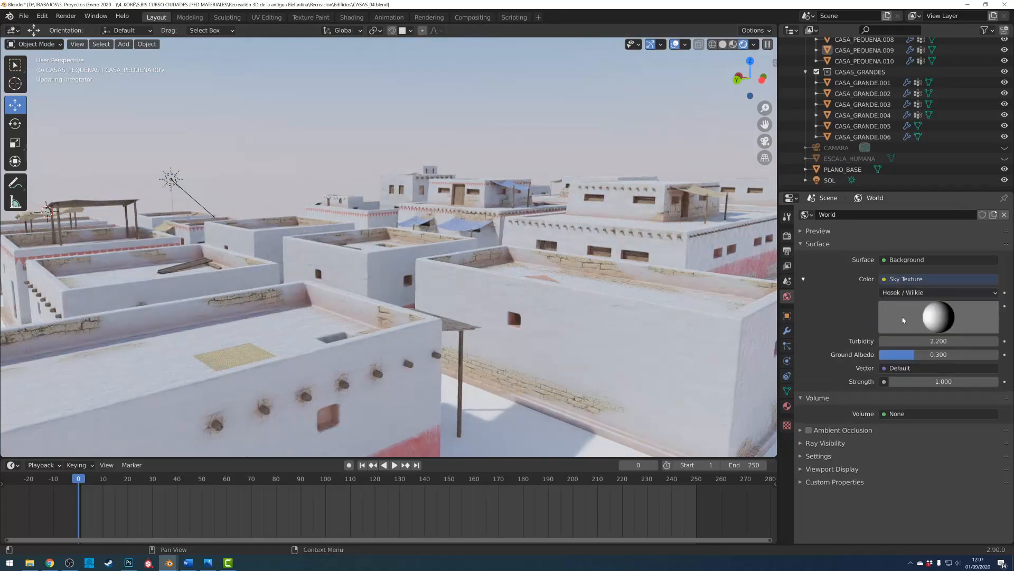
drag(939, 318, 1002, 340)
mouse_move(941, 326)
mouse_down()
mouse_move(939, 282)
mouse_move(948, 314)
mouse_up()
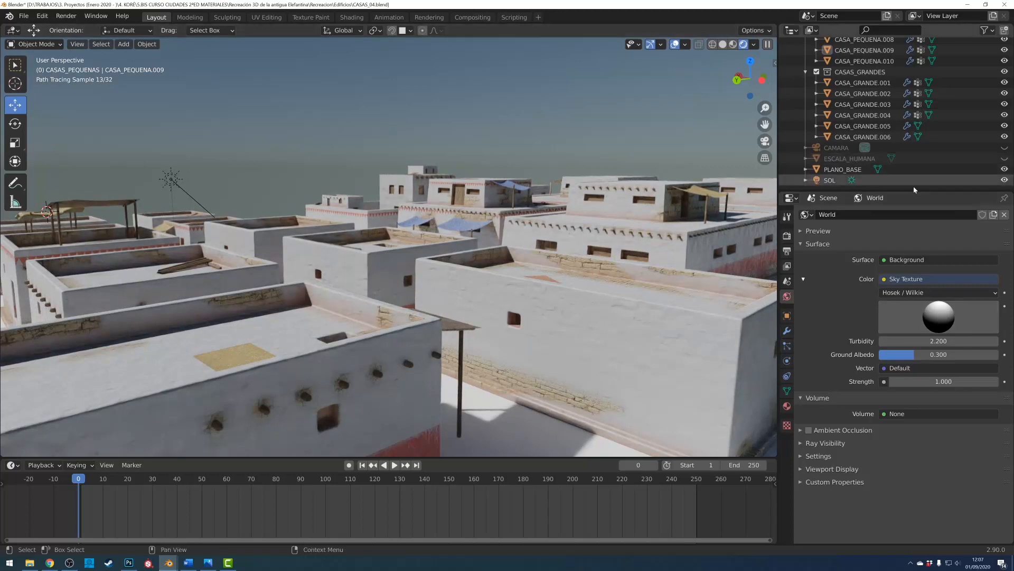
Hide the SOL light in the viewport and set the sky type to Nishita.
click(1004, 180)
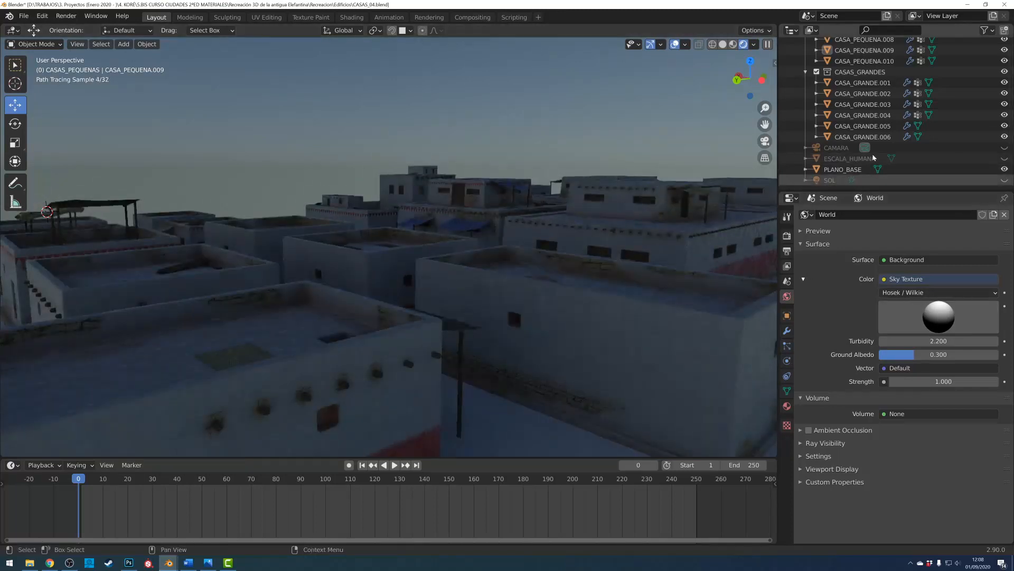
click(905, 294)
click(893, 328)
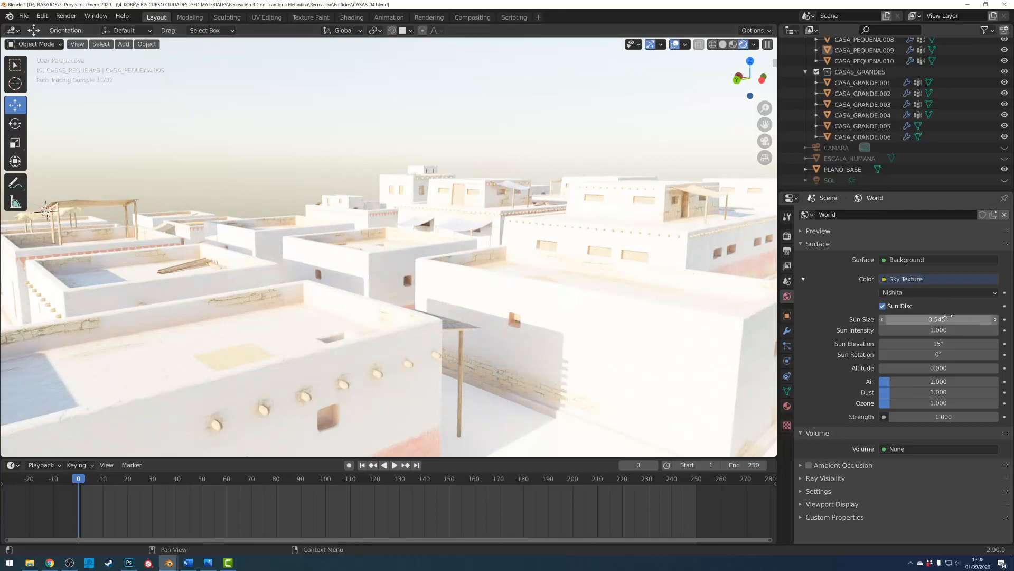
Examine the Nishita sky's lighting and shadows on the village from several angles and distances.
scroll(617, 269, down, 6)
middle_drag(618, 270, 448, 254)
scroll(448, 254, up, 4)
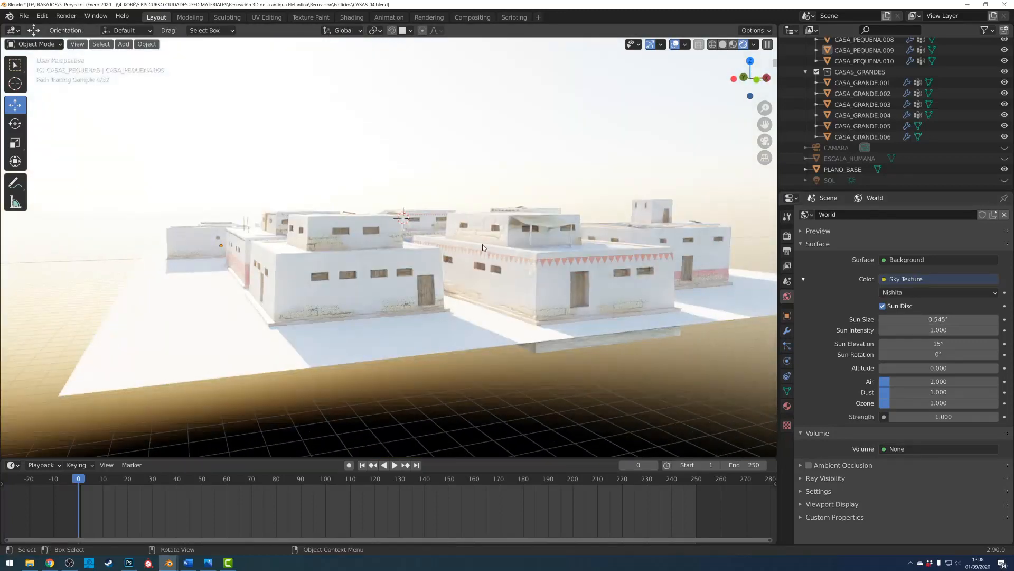
scroll(456, 278, up, 3)
scroll(455, 276, up, 4)
mouse_move(455, 277)
middle_down()
mouse_move(458, 286)
mouse_move(445, 260)
mouse_move(471, 246)
middle_up()
scroll(471, 246, down, 3)
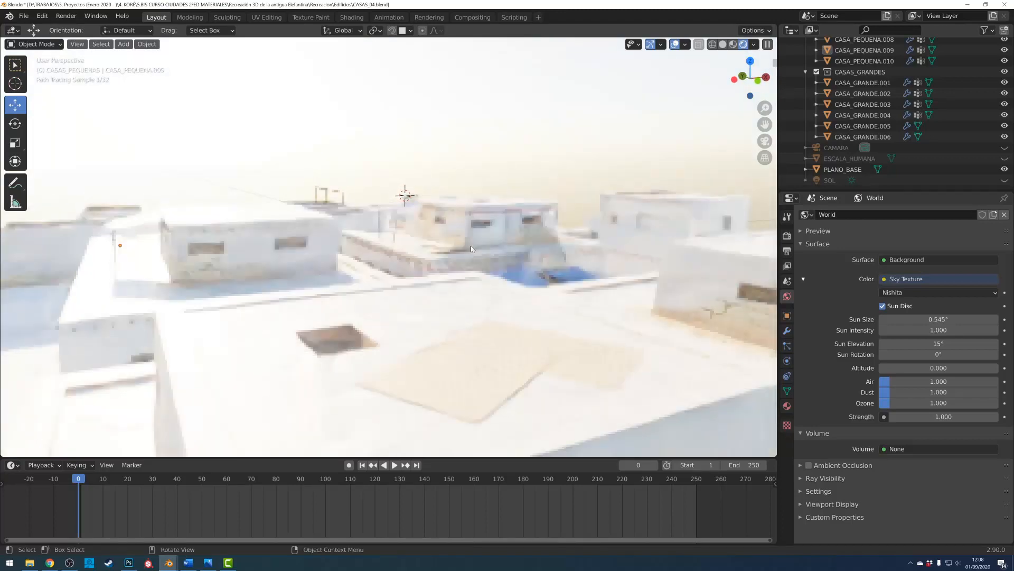
mouse_move(526, 255)
middle_down()
mouse_move(576, 252)
mouse_move(461, 249)
mouse_move(452, 270)
mouse_move(435, 274)
middle_up()
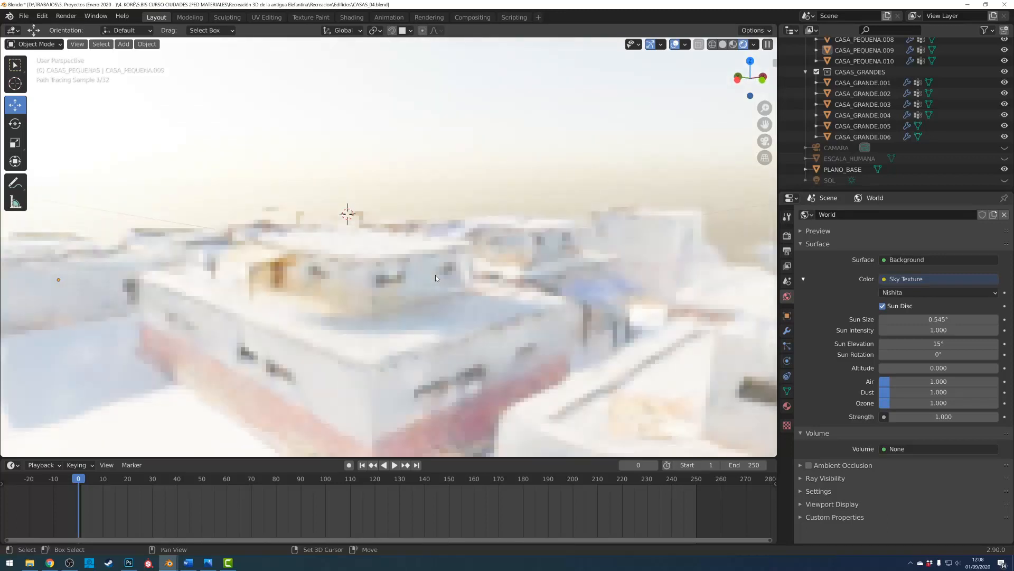
Lower the Nishita sky's sun elevation to 2.6° and set its sun rotation to 28.2°.
middle_drag(485, 296, 495, 257)
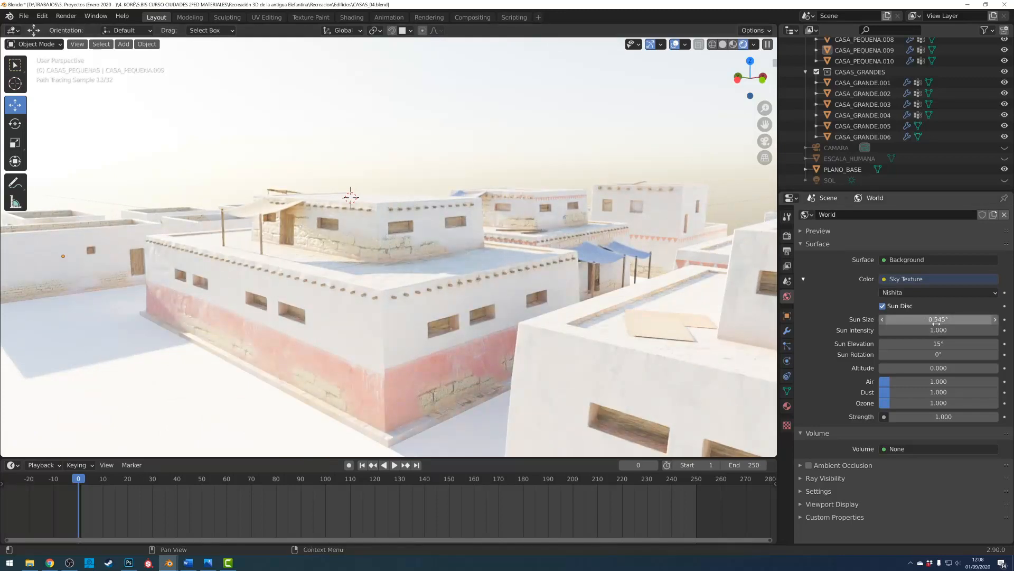
drag(933, 343, 939, 343)
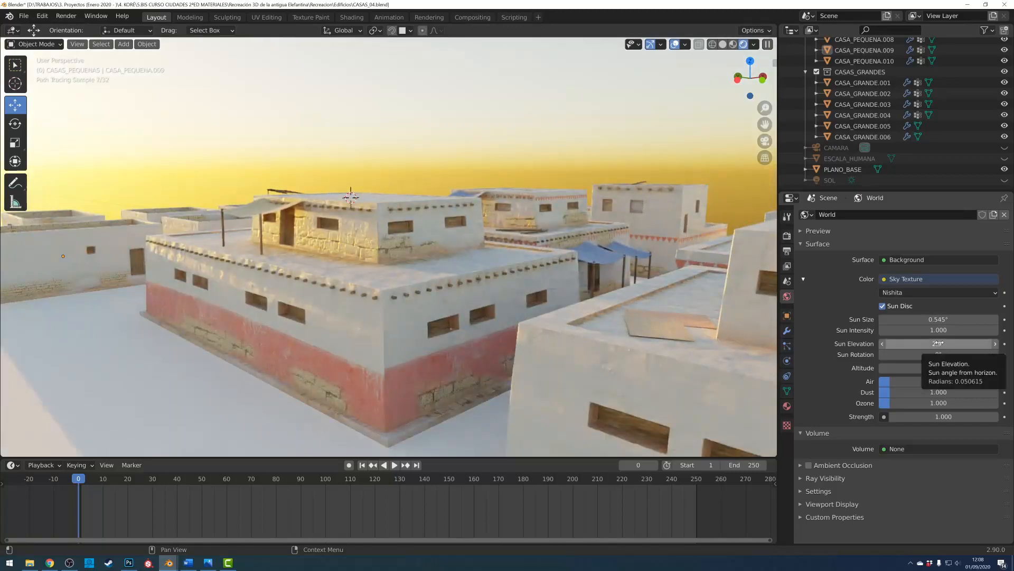
drag(938, 343, 931, 344)
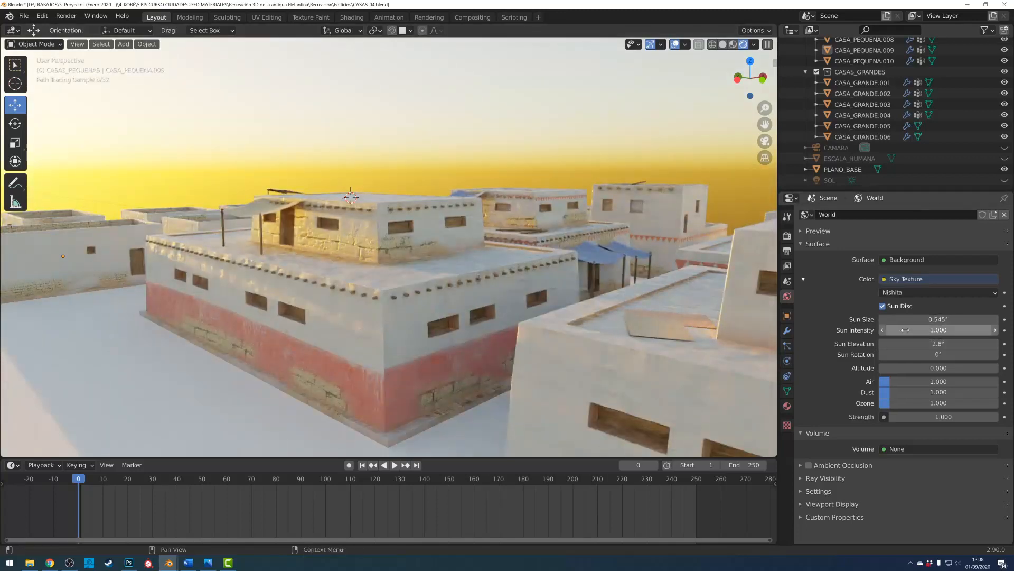
mouse_move(939, 354)
mouse_down()
mouse_move(929, 354)
mouse_move(950, 354)
mouse_move(939, 354)
mouse_up()
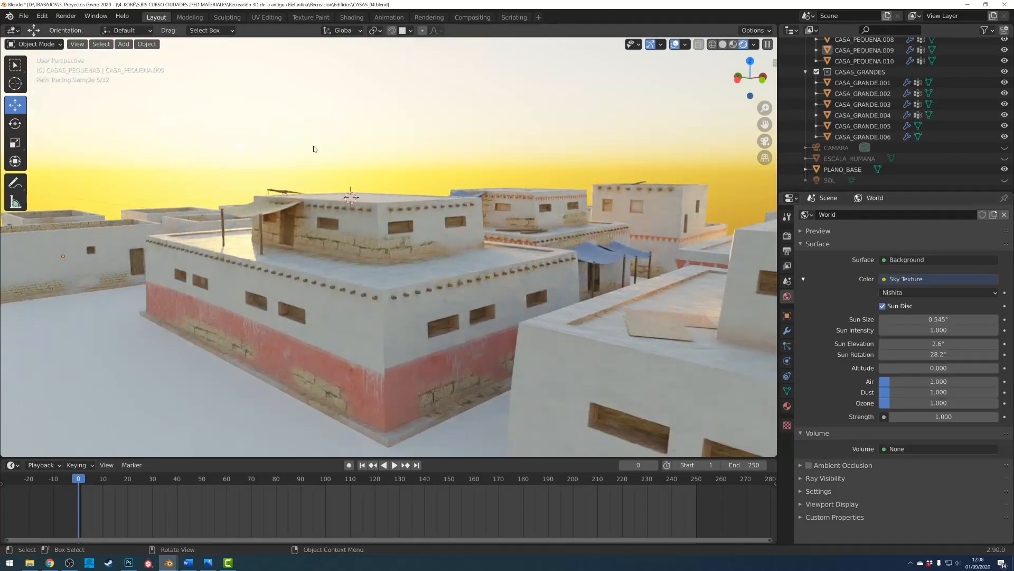
Set the sky's air to 1.131, dust to 0.475 and ozone to 0.344, with a sun elevation of 1.1°.
drag(939, 380, 884, 406)
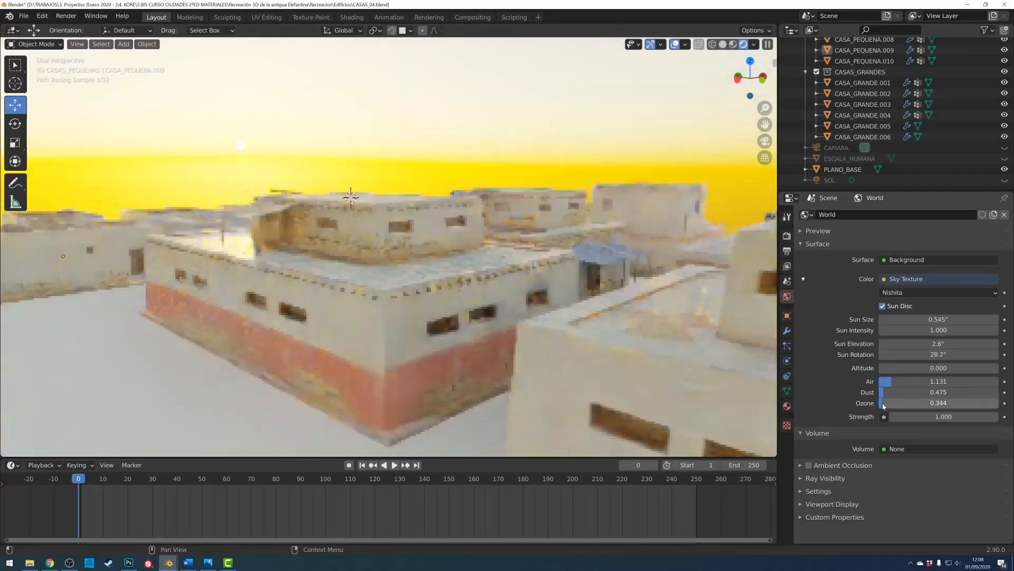
drag(924, 343, 923, 343)
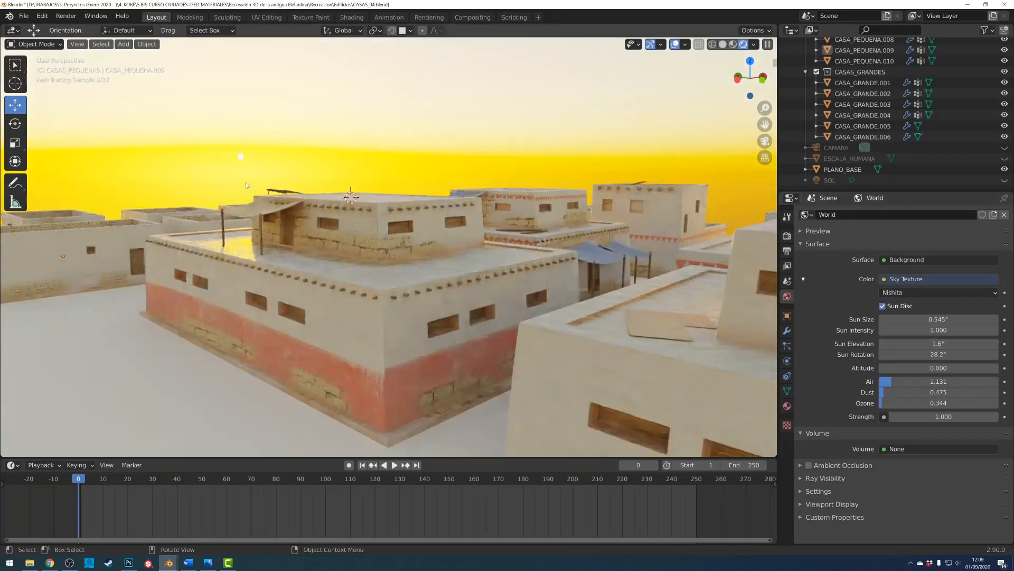
click(884, 345)
click(886, 347)
click(884, 344)
click(884, 344)
click(884, 344)
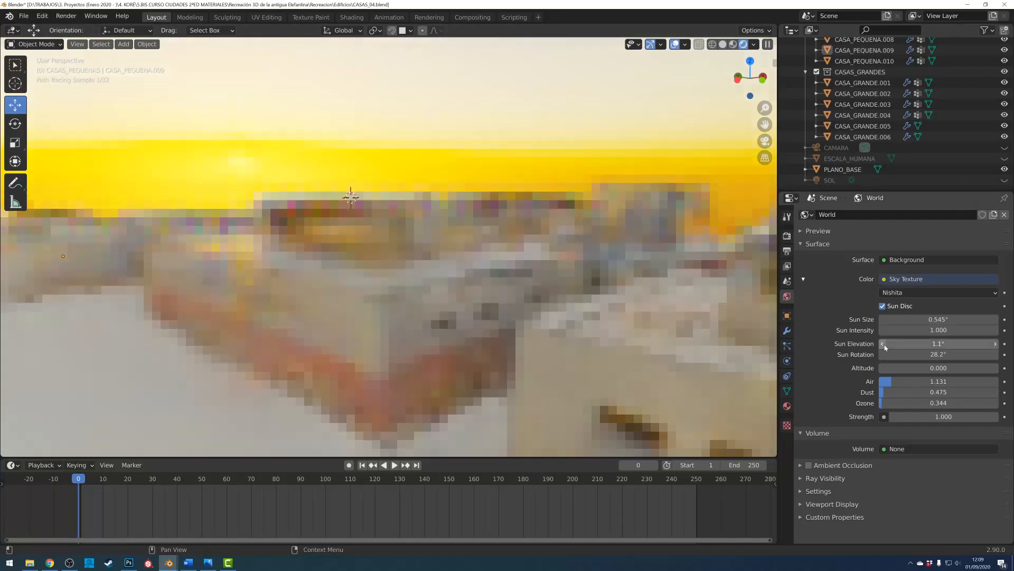
Enlarge the sun disc to 3.74° and raise the sky's air to 2.379 and dust to 2.838.
mouse_move(928, 319)
mouse_down()
mouse_move(948, 320)
mouse_move(931, 319)
mouse_up()
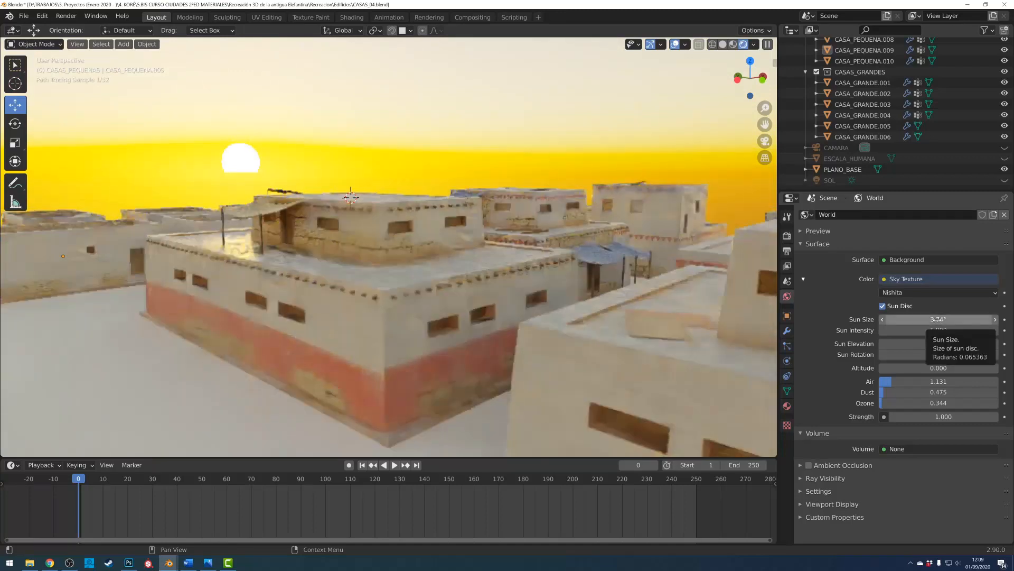
drag(902, 392, 937, 394)
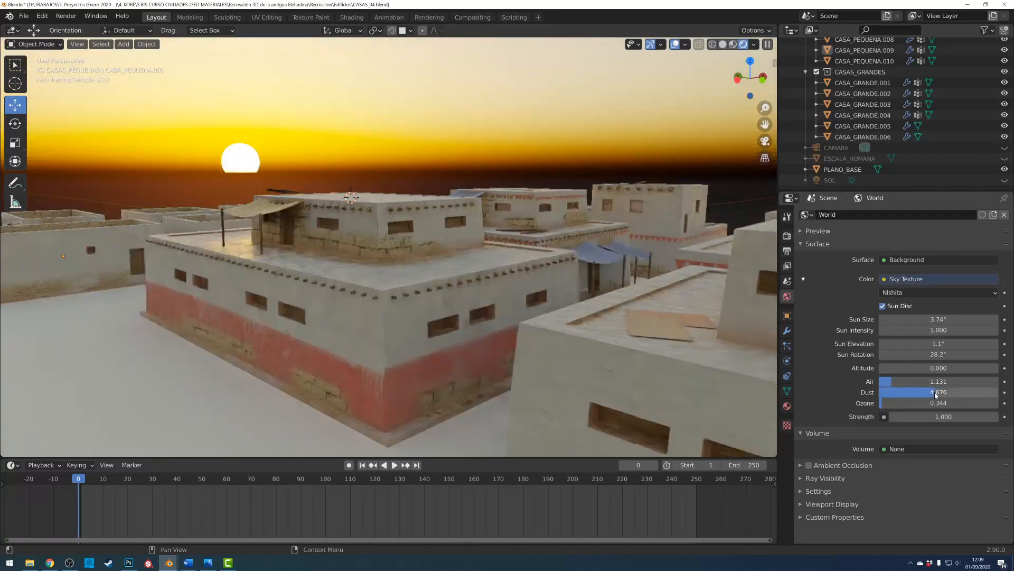
mouse_move(896, 381)
mouse_down()
mouse_move(916, 384)
mouse_move(912, 392)
mouse_up()
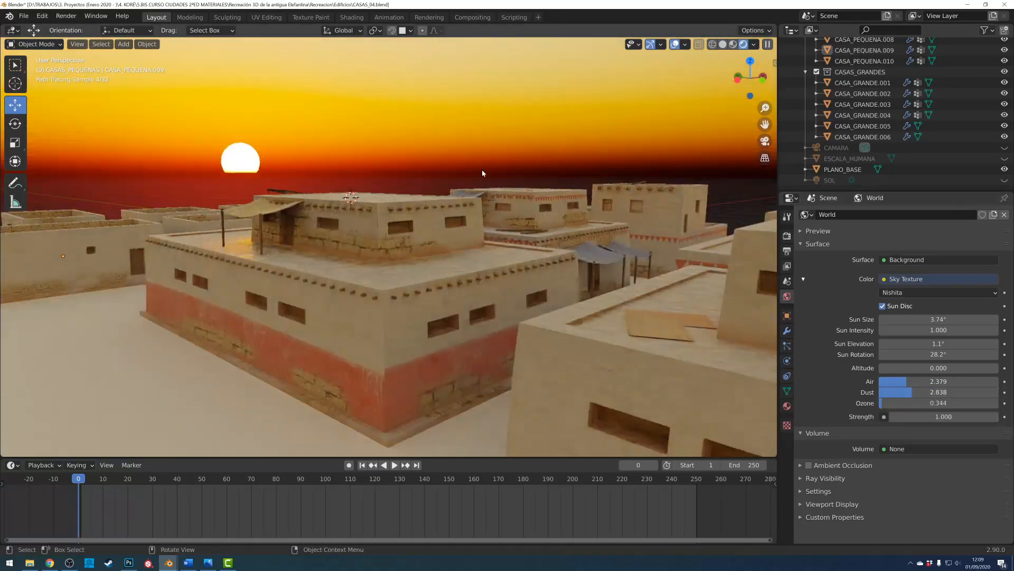
Raise the sky's sun intensity to 19.900 for stronger sunset light on the village.
middle_drag(455, 247, 562, 254)
scroll(551, 251, down, 3)
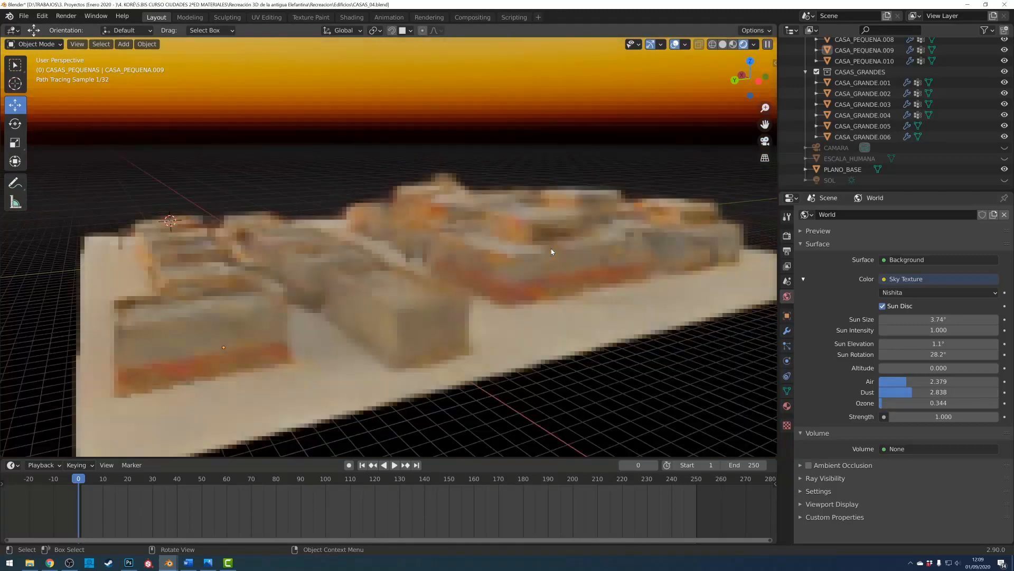
scroll(473, 236, up, 2)
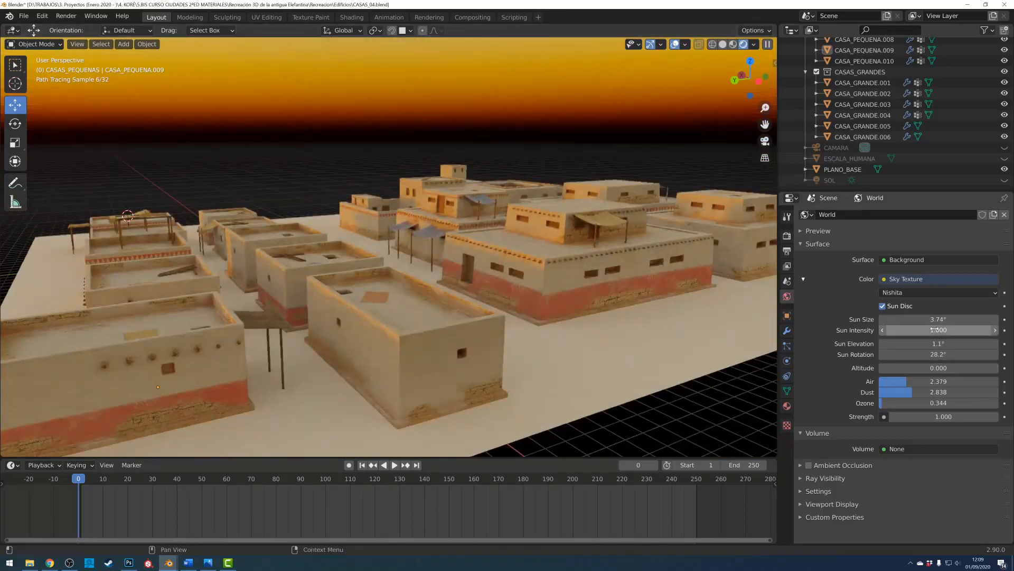
drag(938, 329, 983, 330)
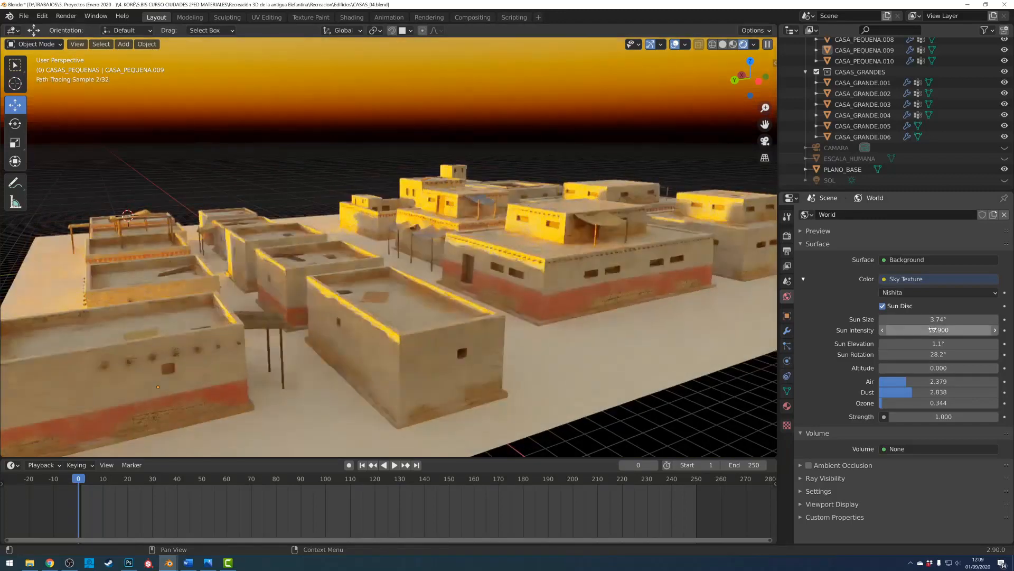
Inspect the sunset light on the rooftops, reduce the sun intensity to 7.400 and set the ozone to 2.210.
middle_drag(547, 246, 487, 247)
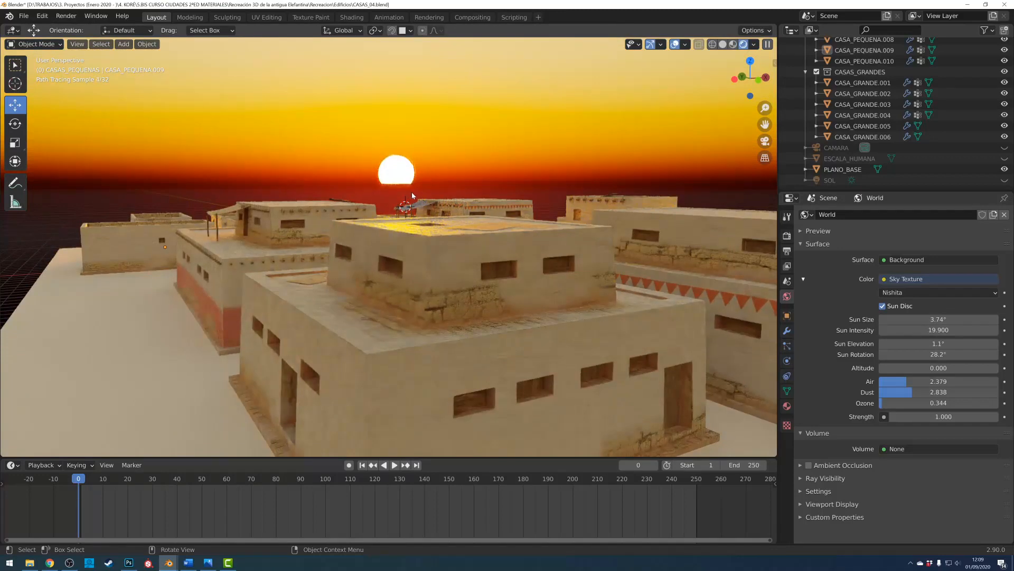
middle_drag(418, 194, 475, 230)
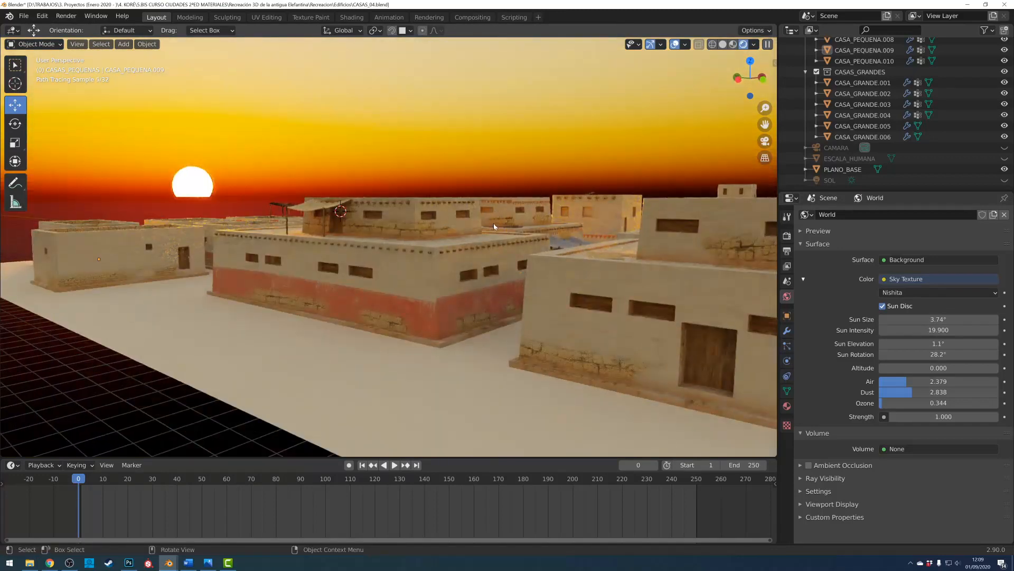
scroll(477, 249, up, 5)
mouse_move(477, 249)
middle_down()
mouse_move(560, 303)
mouse_move(541, 302)
middle_up()
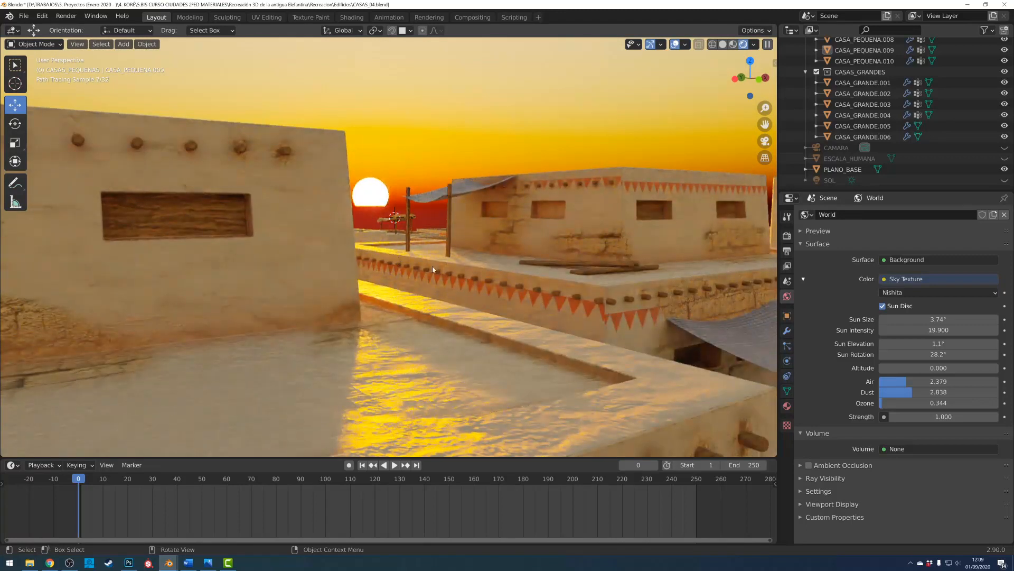
middle_drag(477, 288, 478, 286)
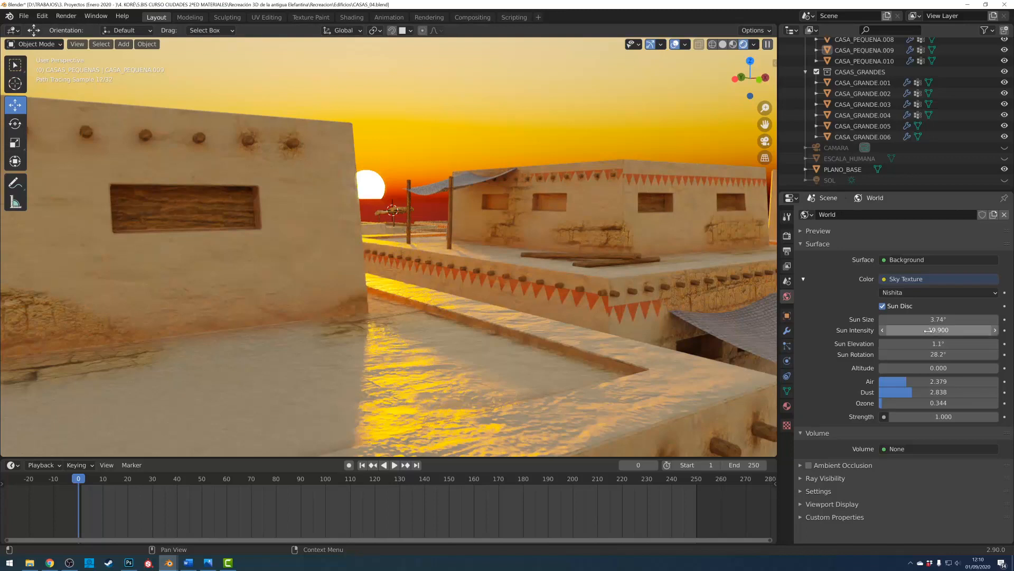
drag(939, 329, 909, 329)
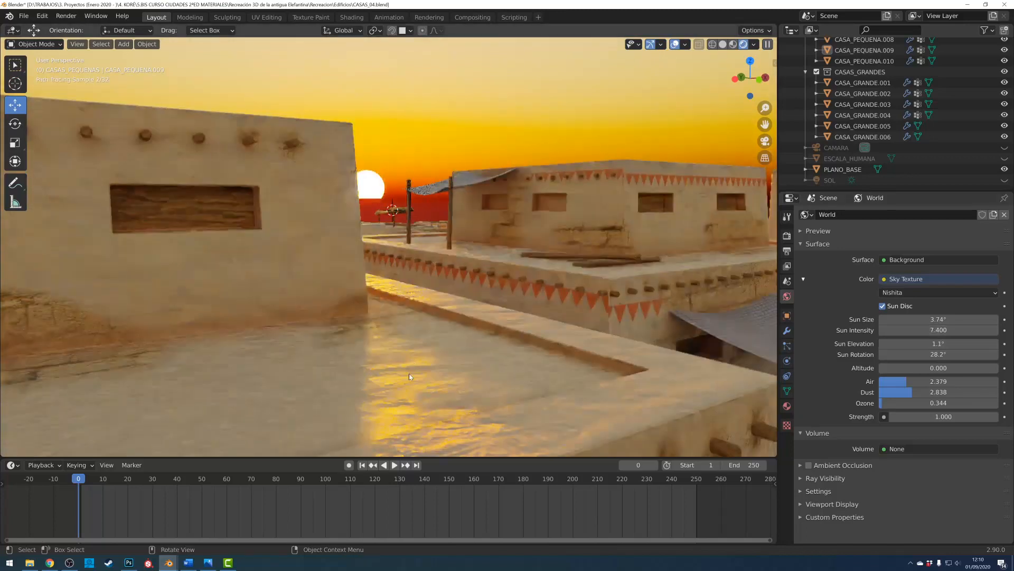
drag(903, 402, 919, 405)
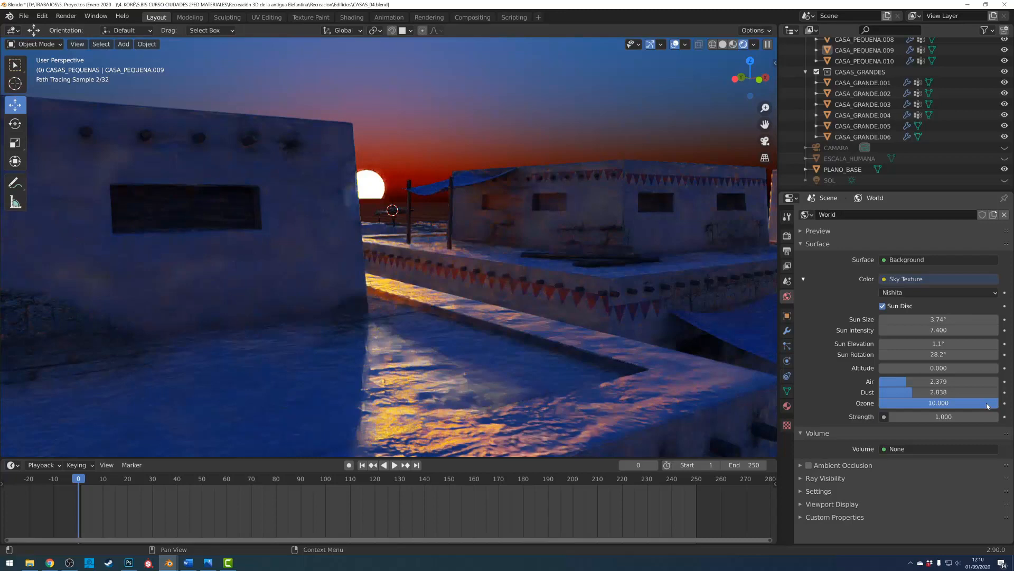
drag(969, 403, 954, 404)
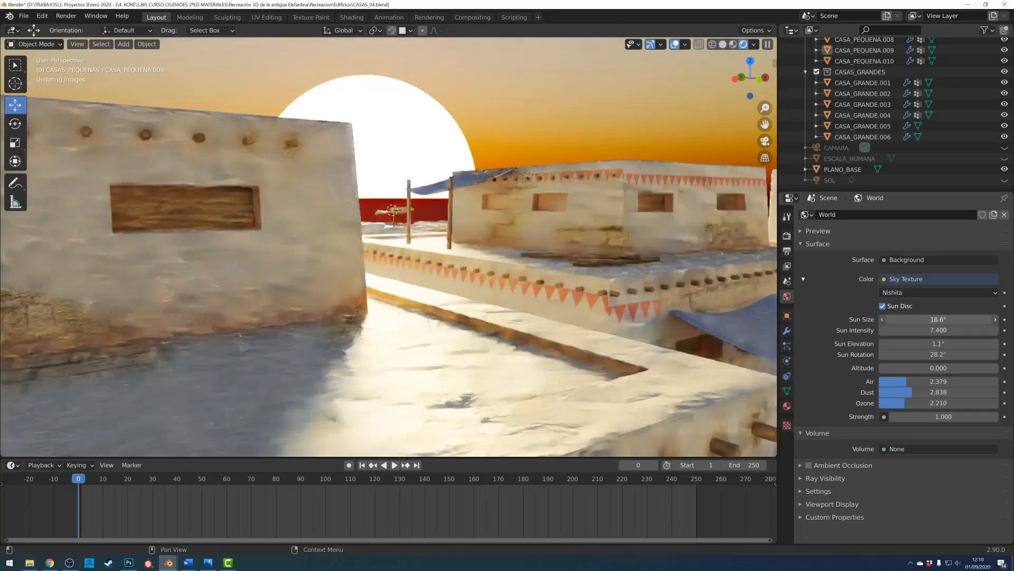
Set the sky's sun elevation to 15.3°, sun size to 2.8° and sun intensity to 0.400.
drag(943, 319, 924, 319)
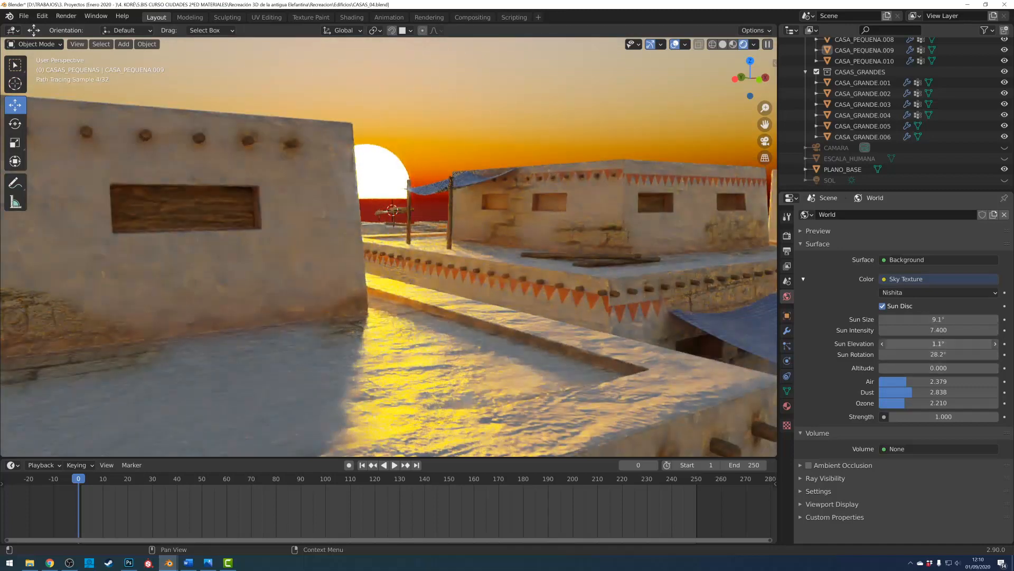
mouse_move(931, 343)
mouse_down()
mouse_move(943, 344)
mouse_move(925, 319)
mouse_up()
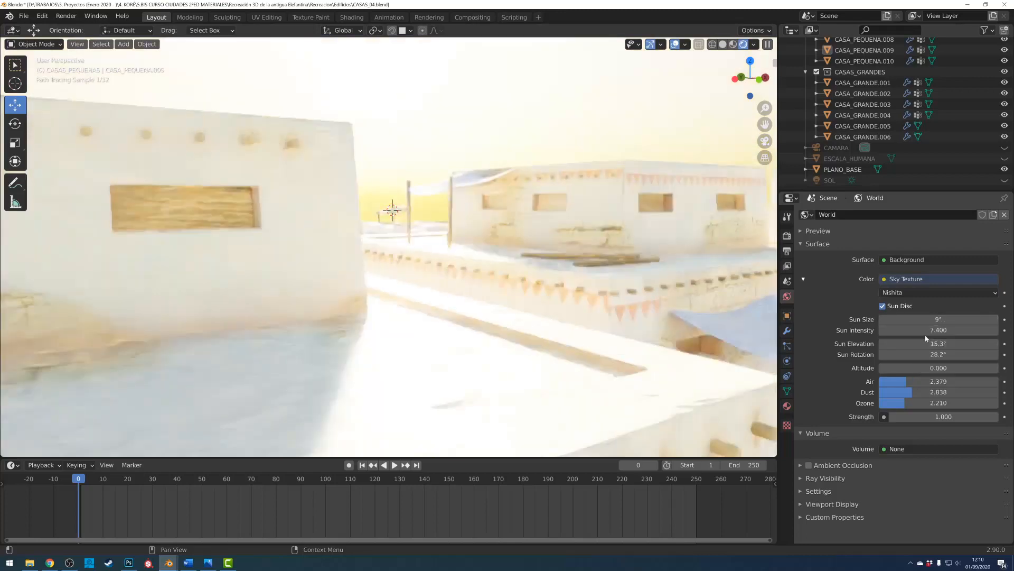
drag(938, 319, 933, 319)
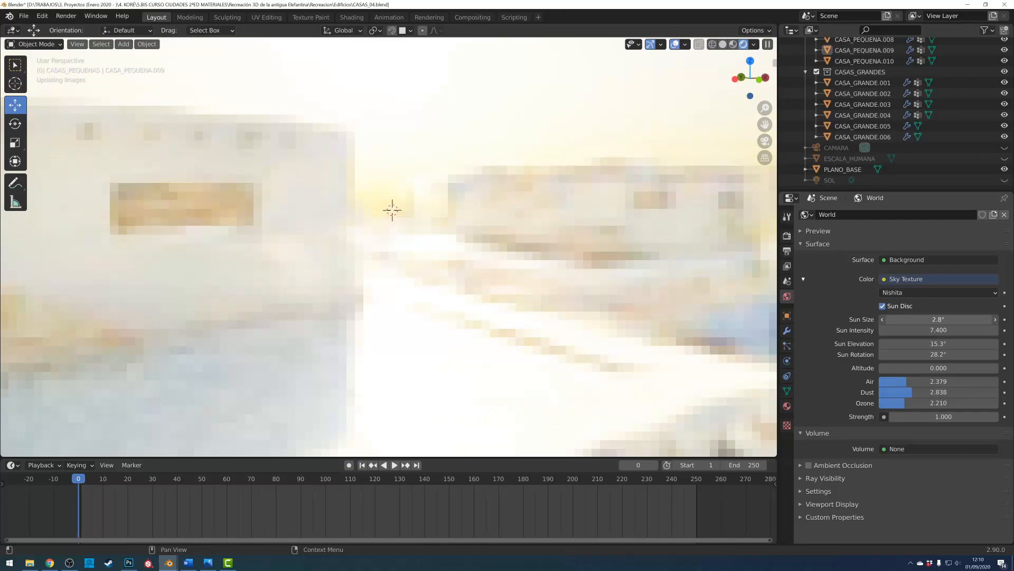
key(BackSpace)
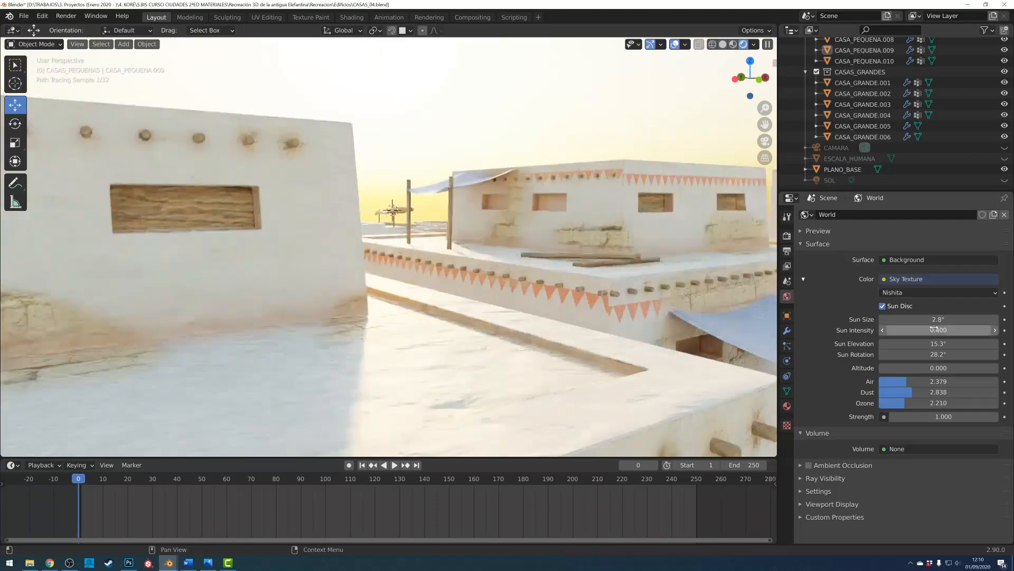
Try high and low atmosphere densities on the whole village, ending with air 0.716, dust 1.109 and ozone 0.788.
scroll(530, 287, down, 3)
scroll(530, 284, down, 4)
middle_drag(385, 287, 457, 300)
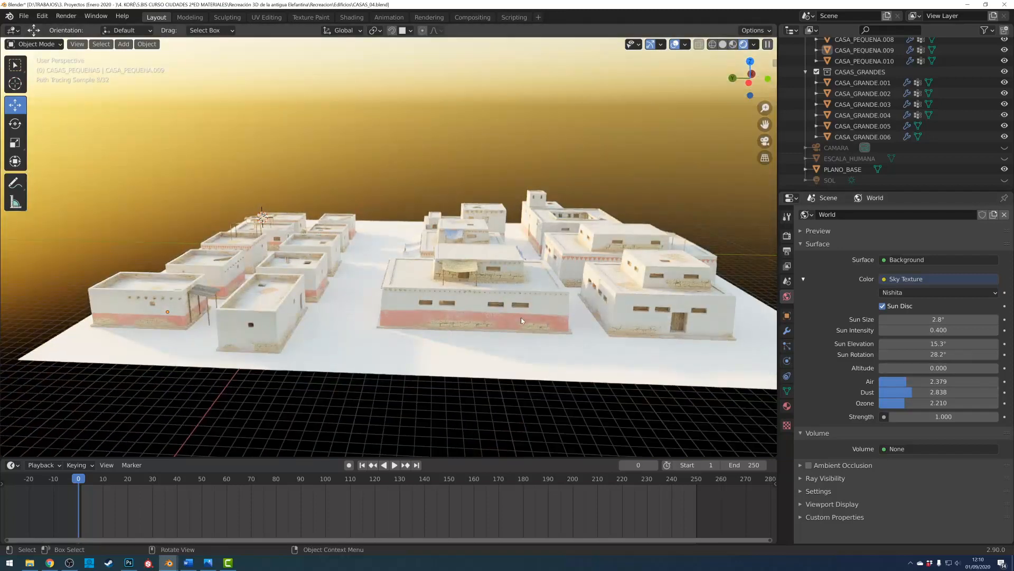
middle_drag(519, 321, 539, 331)
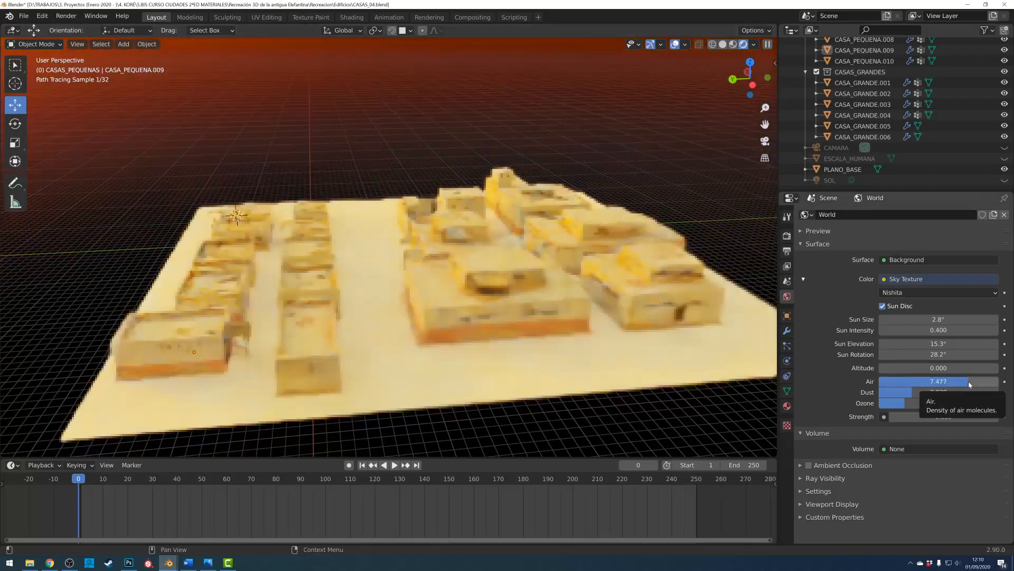
mouse_move(970, 384)
mouse_down()
mouse_move(884, 383)
mouse_move(974, 394)
mouse_up()
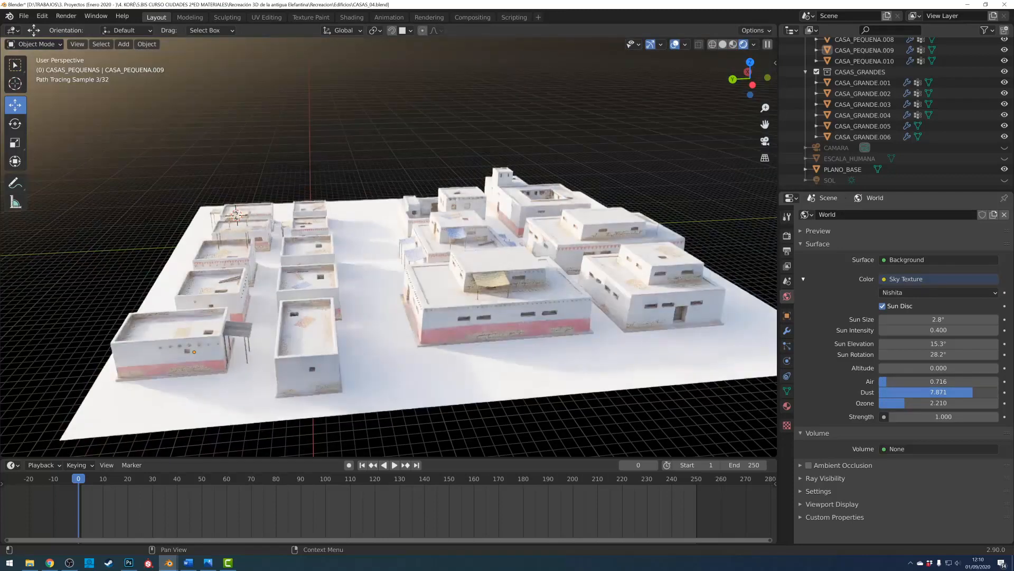
drag(912, 392, 968, 406)
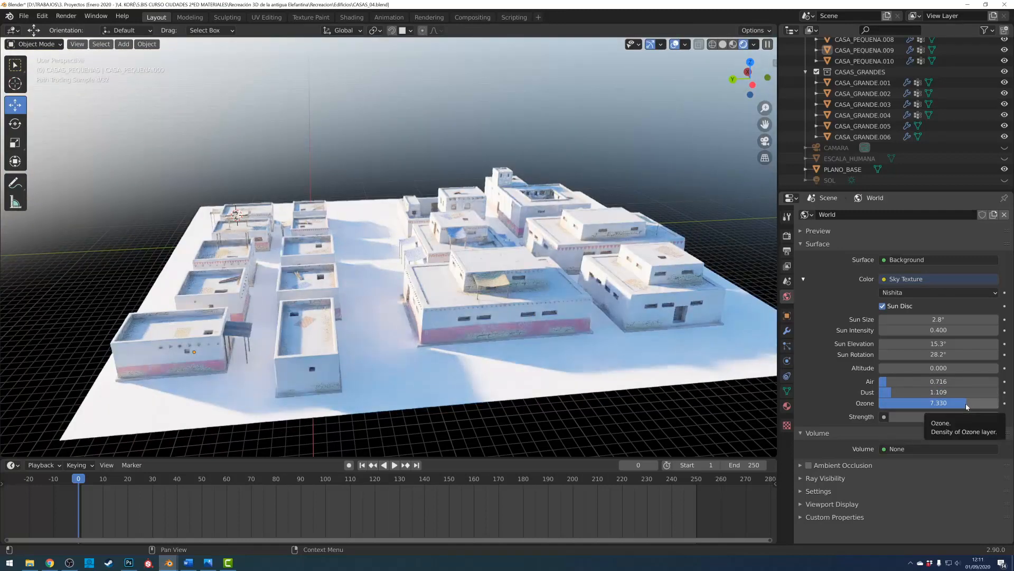
drag(938, 403, 922, 404)
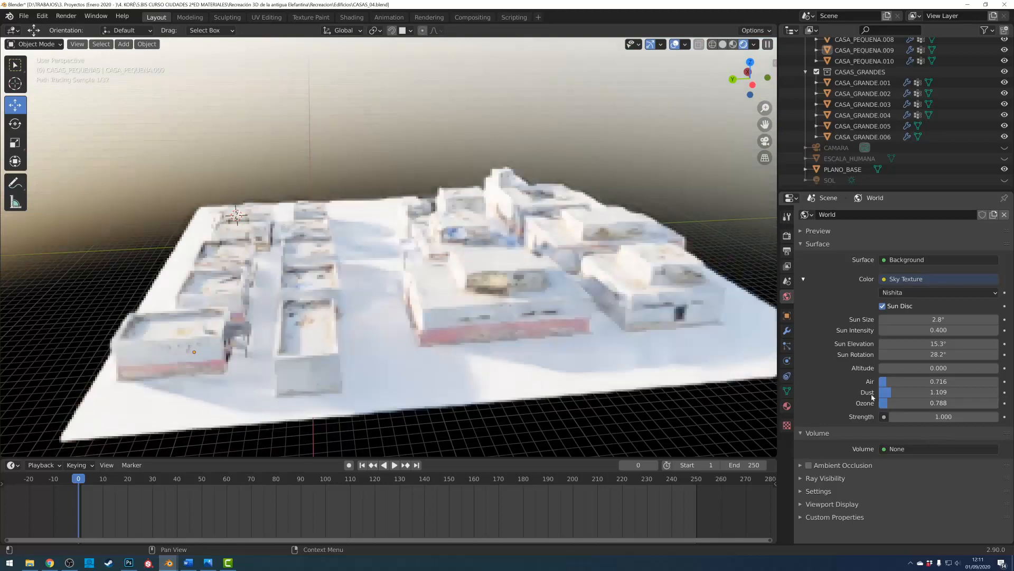
Set the sun size to 4.9° and sun elevation to 45.3°, viewing the village's shadows from different sides.
middle_drag(625, 269, 454, 253)
middle_drag(516, 294, 495, 294)
drag(938, 320, 913, 319)
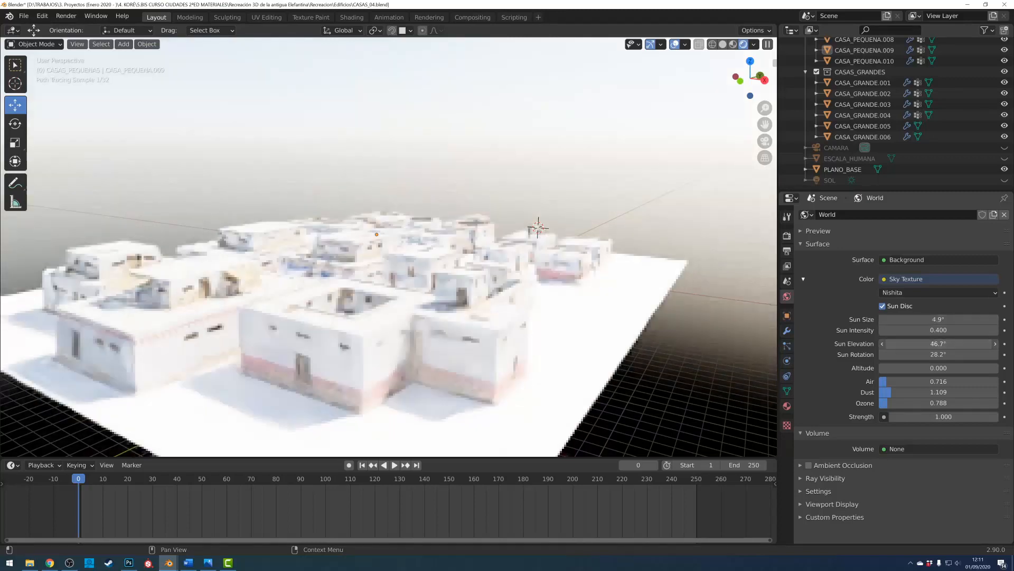
middle_drag(382, 289, 546, 291)
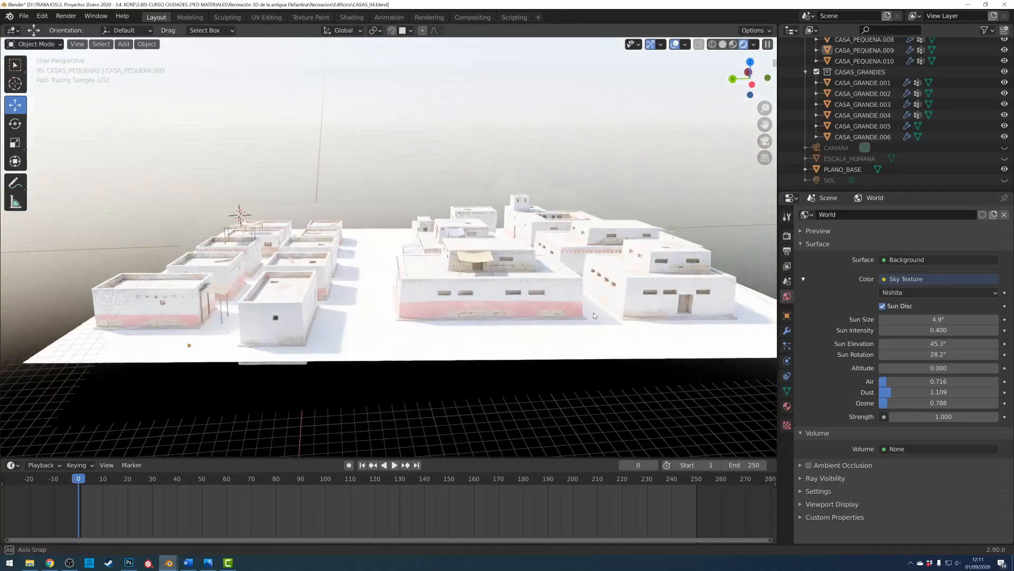
middle_drag(594, 313, 361, 248)
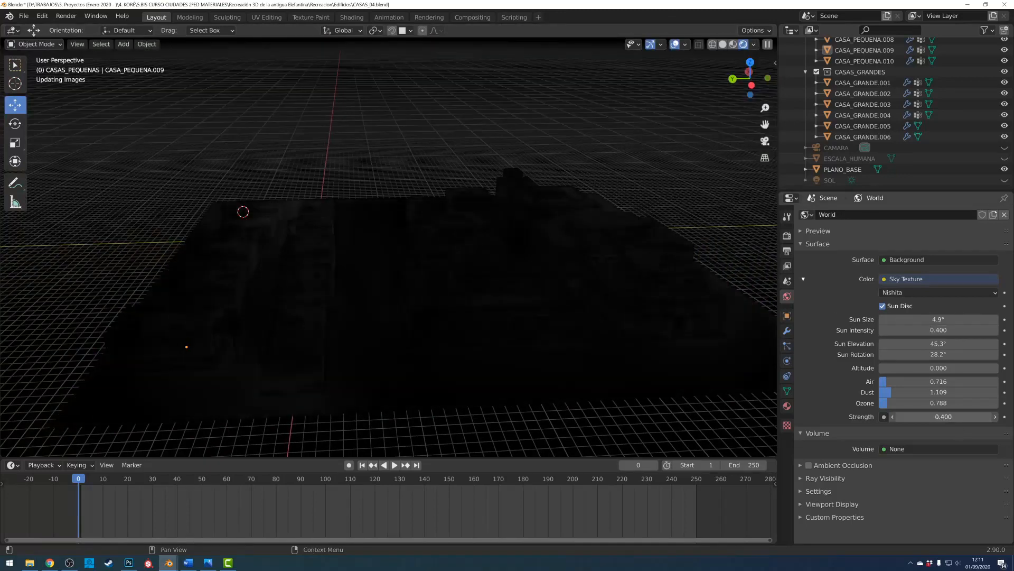
Lower the world background strength to 0.200 to correct the sky's exposure.
drag(944, 417, 943, 417)
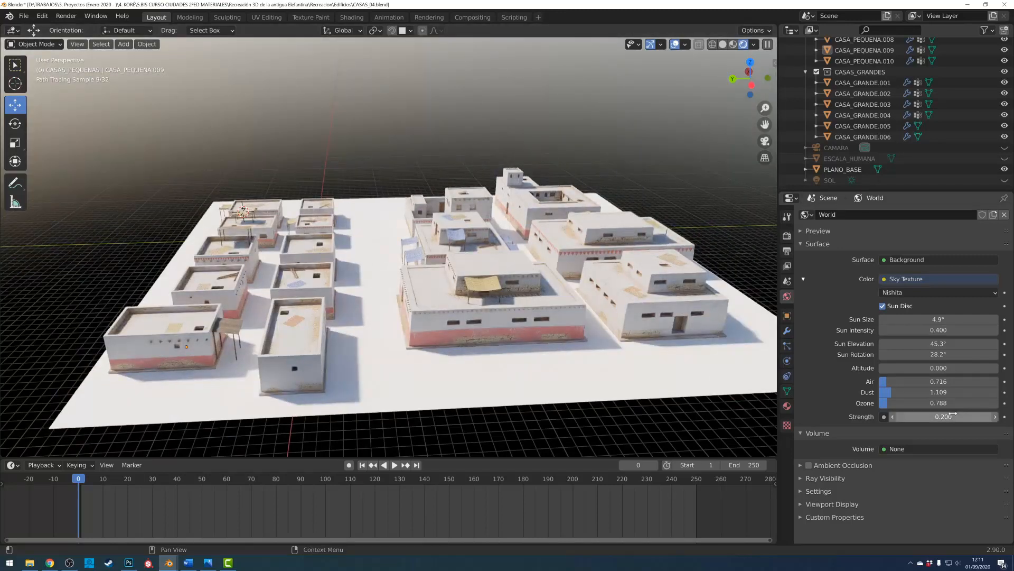
click(998, 417)
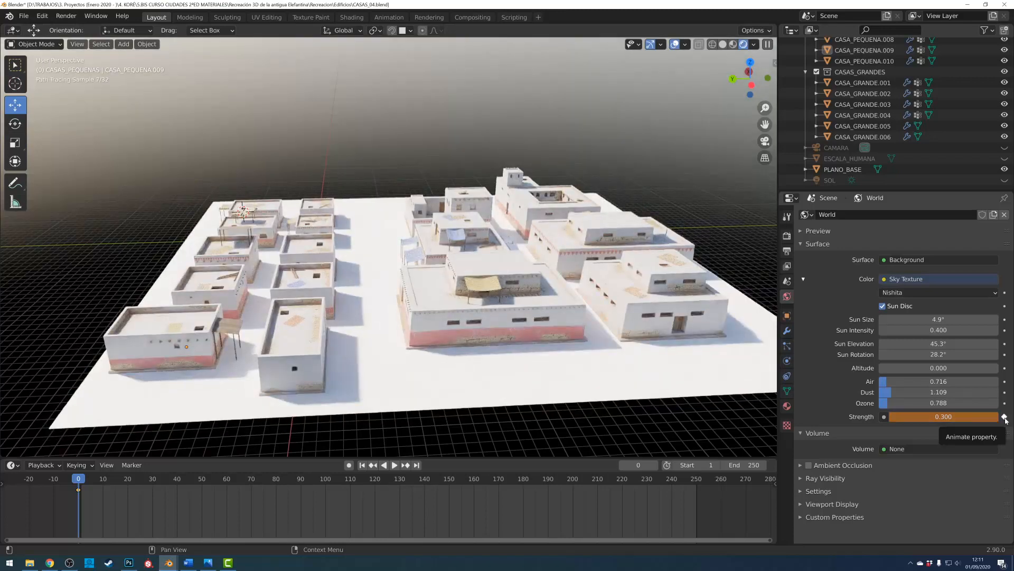
click(893, 417)
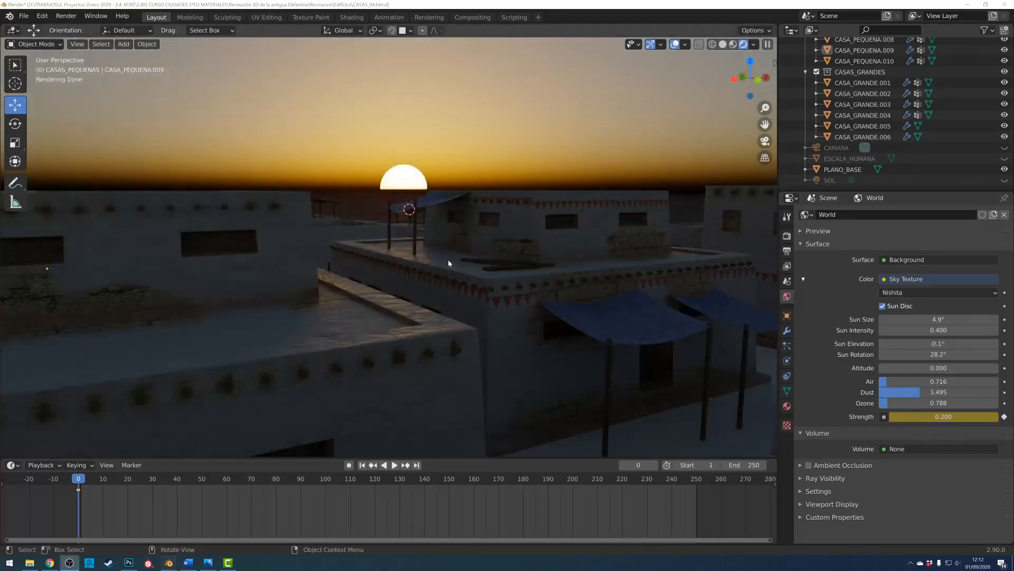
Set the sunset sky's air density to 1.810 and ozone to 2.013, and enter a world background strength of 0.1.
middle_drag(448, 259, 453, 261)
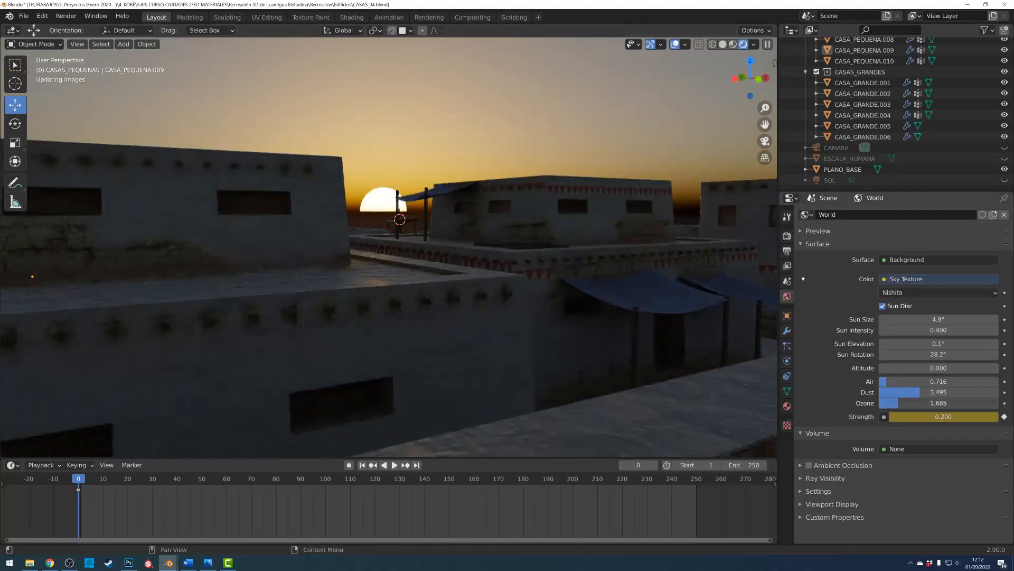
drag(906, 402, 912, 402)
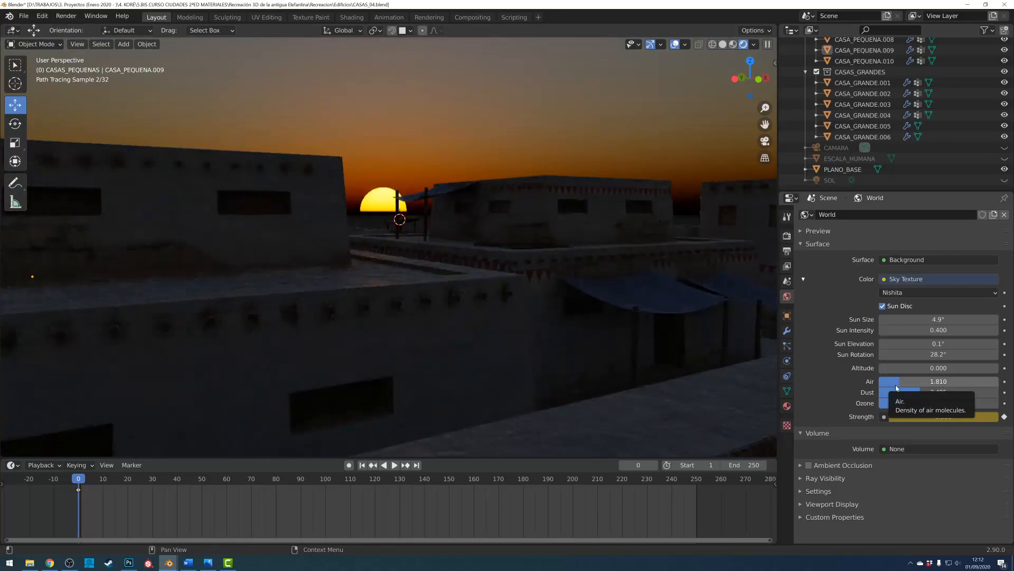
double_click(937, 416)
text(0.1)
key(Return)
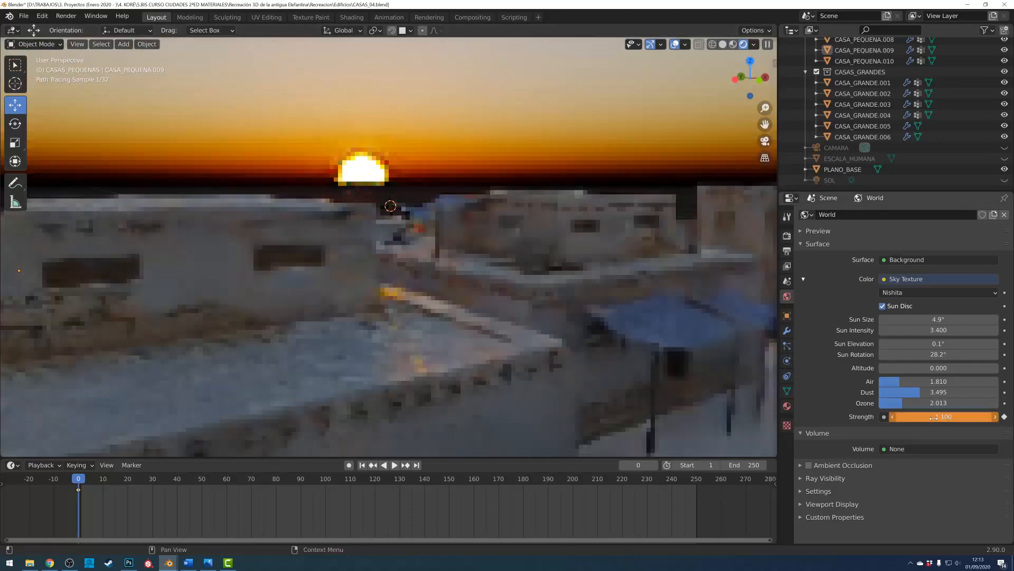
click(893, 417)
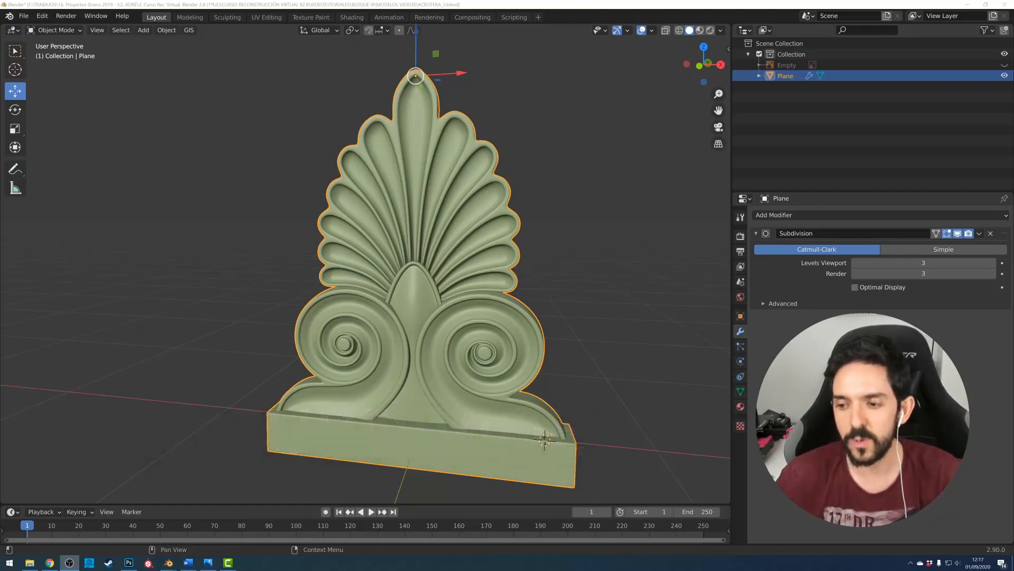
Examine the palmette ornament's base mesh in Edit Mode and return to Object Mode.
mouse_move(483, 267)
middle_down()
mouse_move(333, 268)
mouse_move(447, 297)
mouse_move(502, 276)
mouse_move(478, 269)
middle_up()
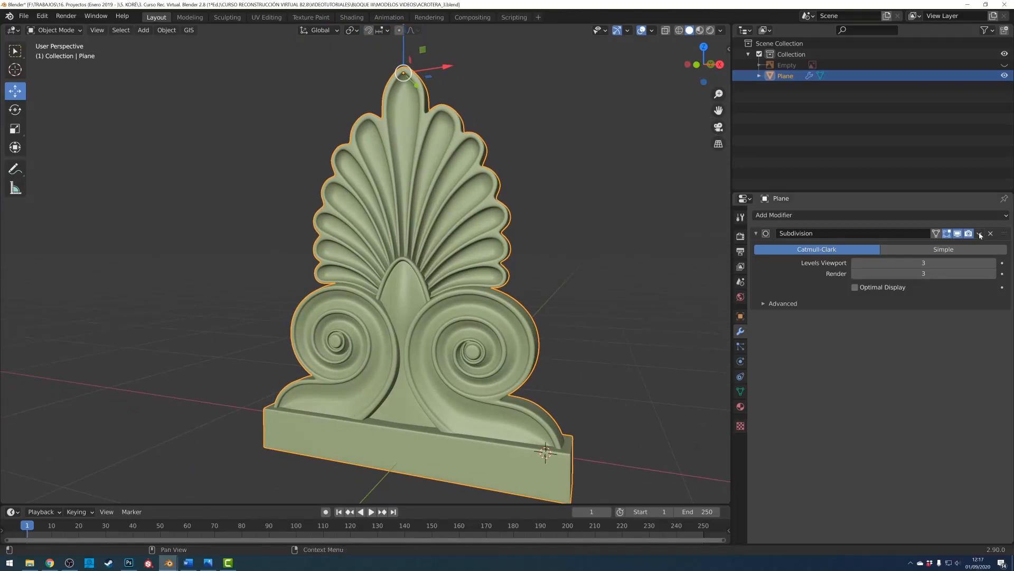
key(Tab)
middle_drag(431, 296, 456, 303)
key(a)
key(Tab)
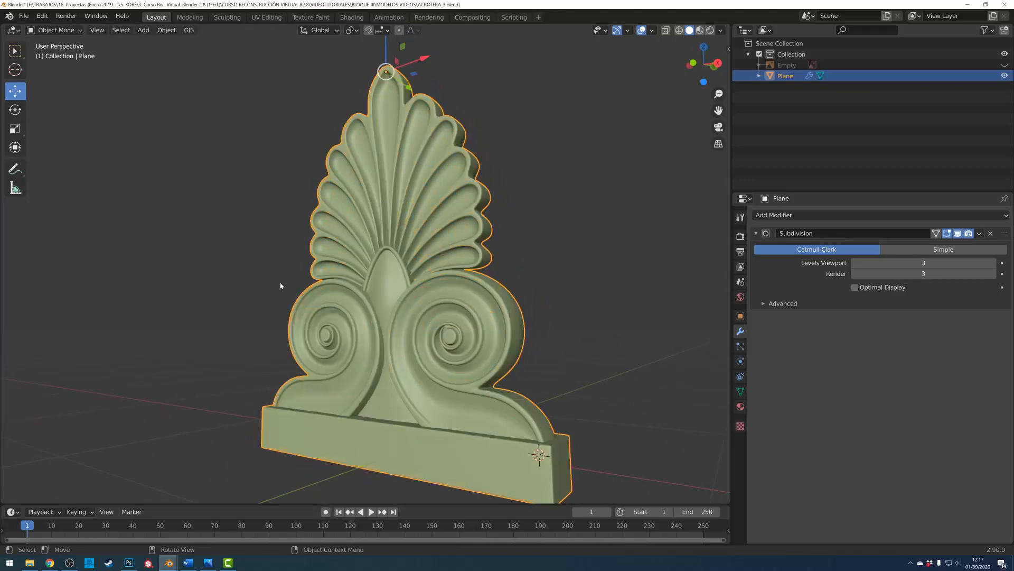
Apply the Subdivision modifier to the palmette ornament and examine its dense mesh in Edit Mode.
click(980, 233)
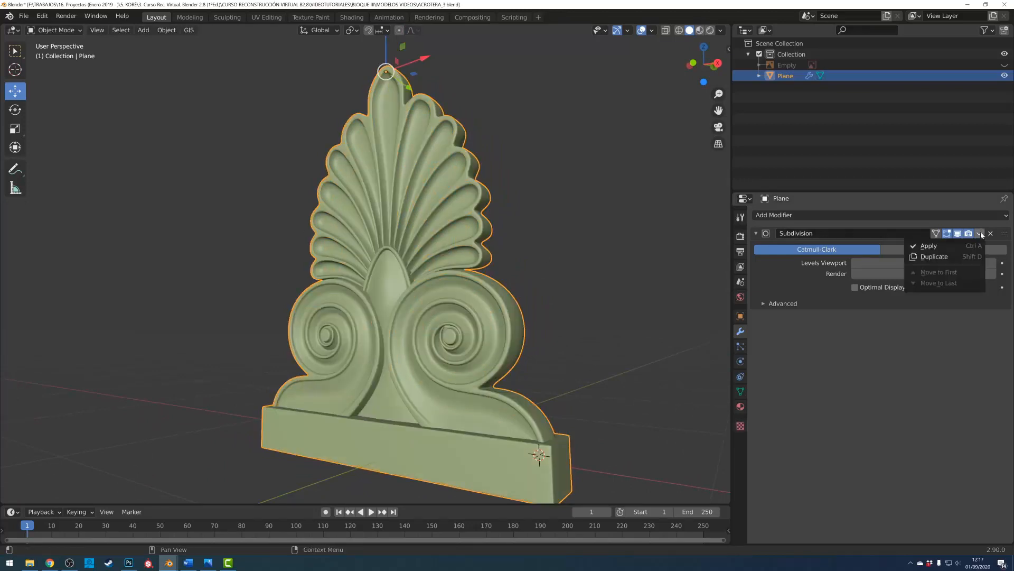
click(928, 246)
key(Tab)
key(alt+a)
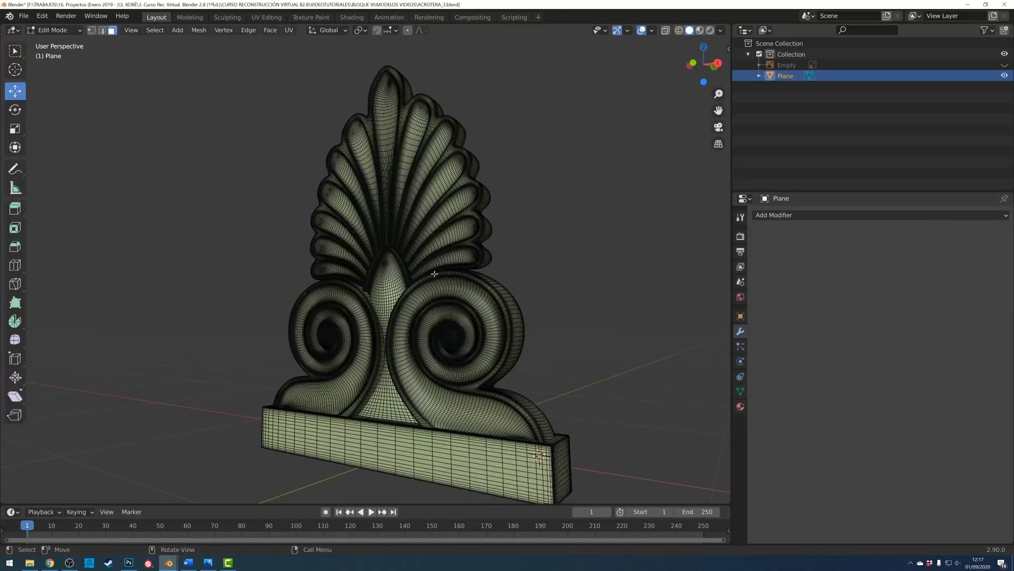
scroll(431, 275, down, 7)
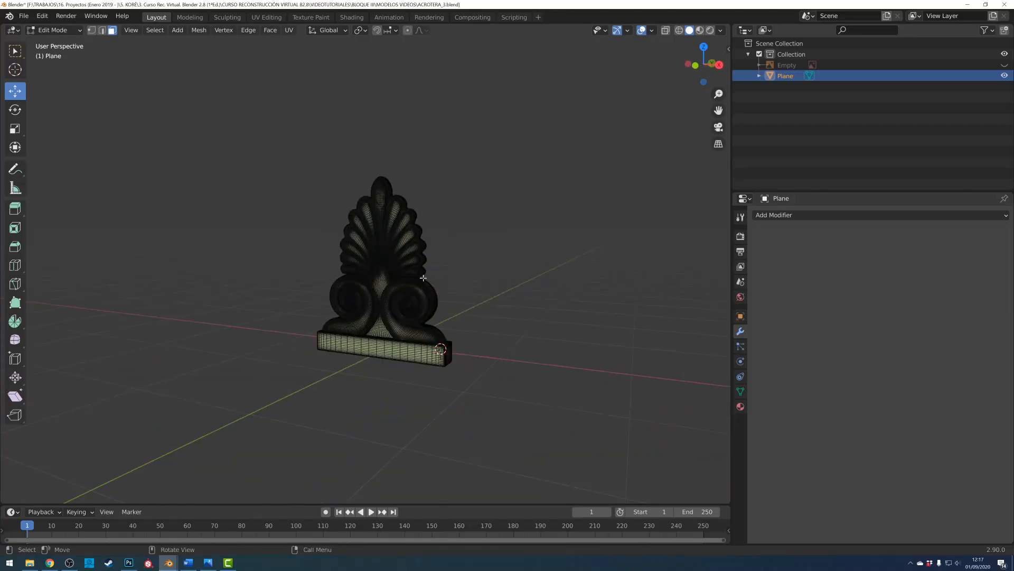
scroll(423, 277, up, 3)
scroll(465, 280, up, 4)
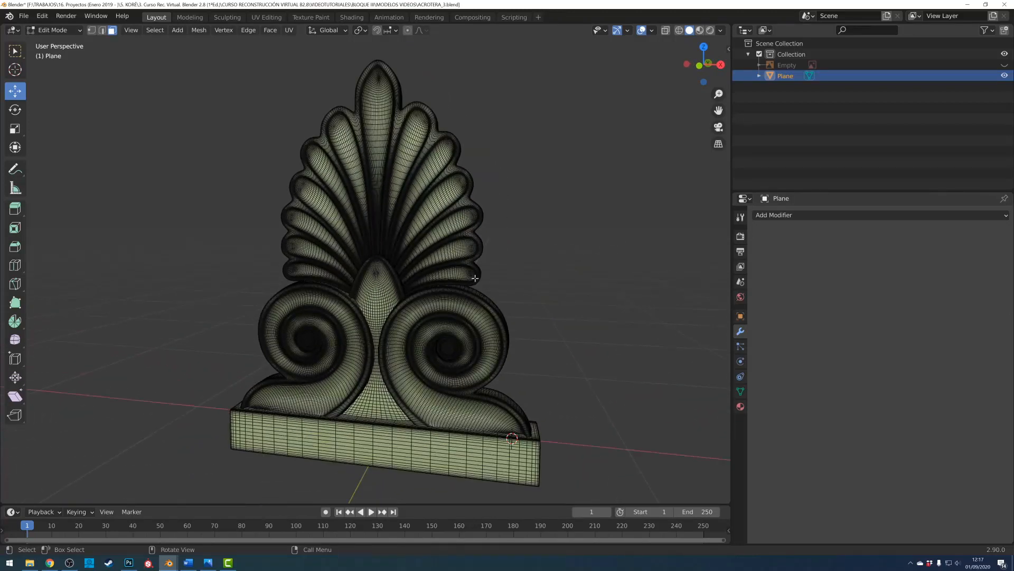
key(Tab)
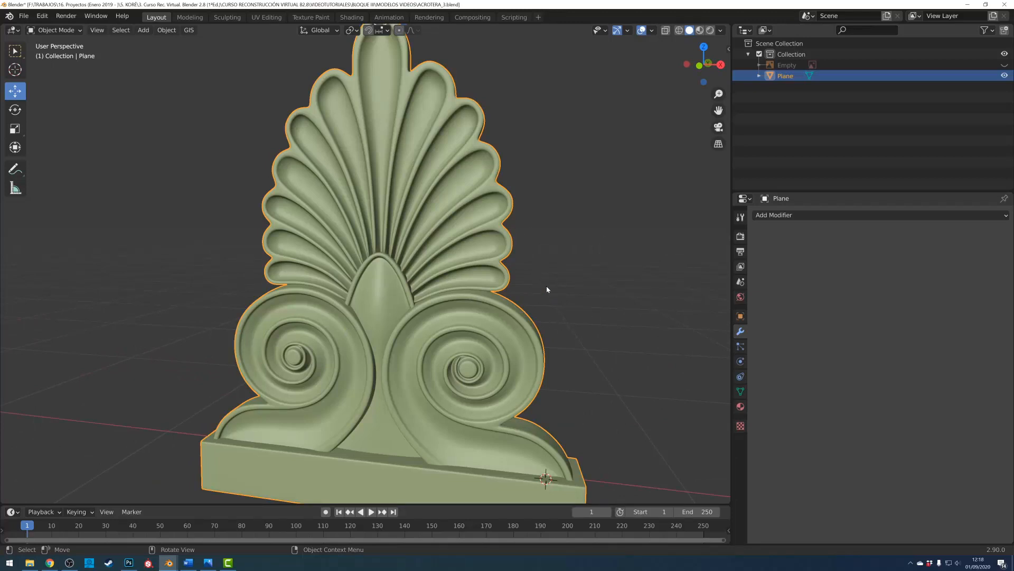
Add a Multiresolution modifier to the ornament, unsubdivide it once and set its viewport level to 1.
click(776, 216)
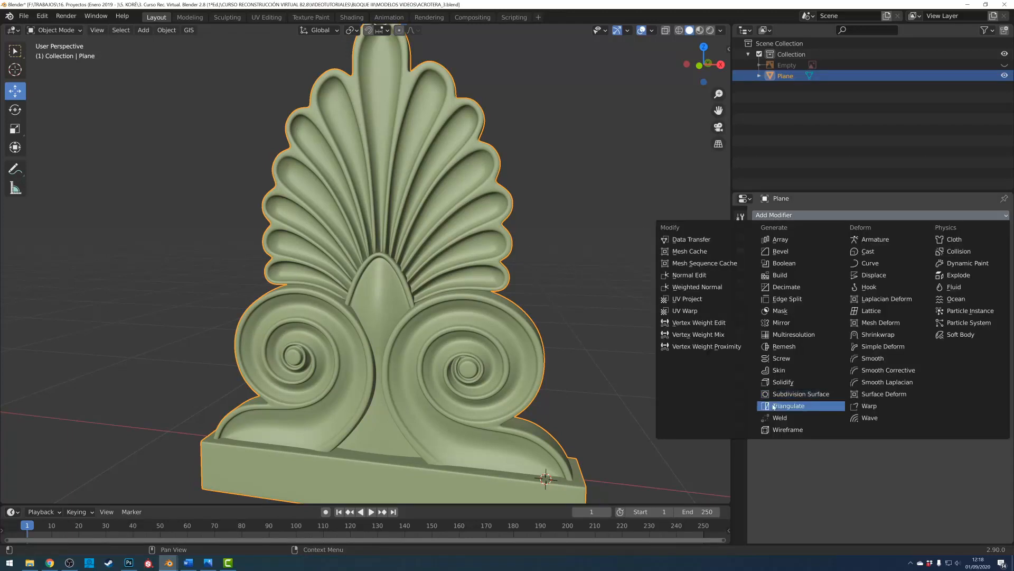
click(791, 335)
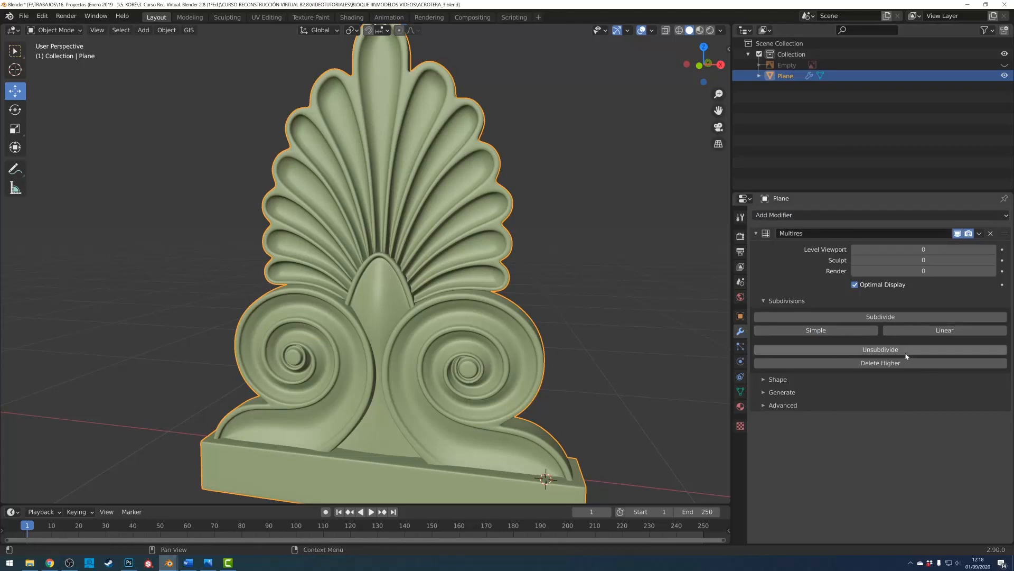
click(874, 351)
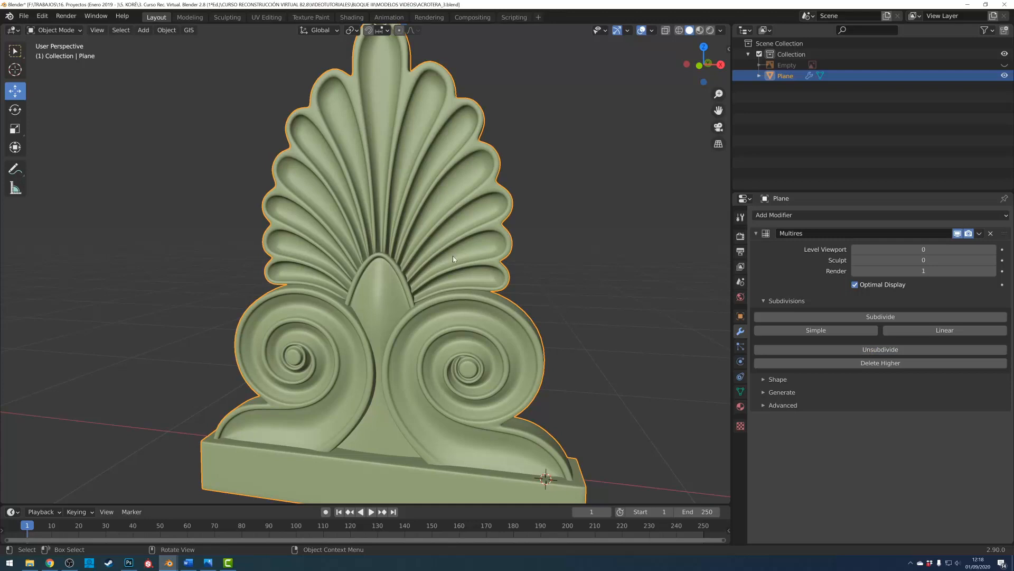
click(993, 250)
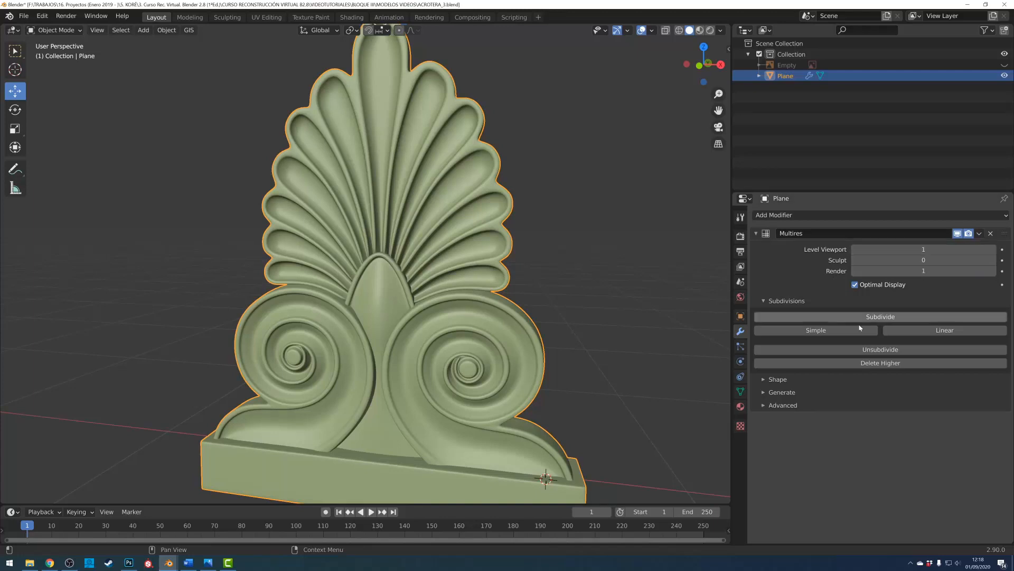
Unsubdivide the ornament a second time and raise the Multires viewport level to 2.
click(882, 350)
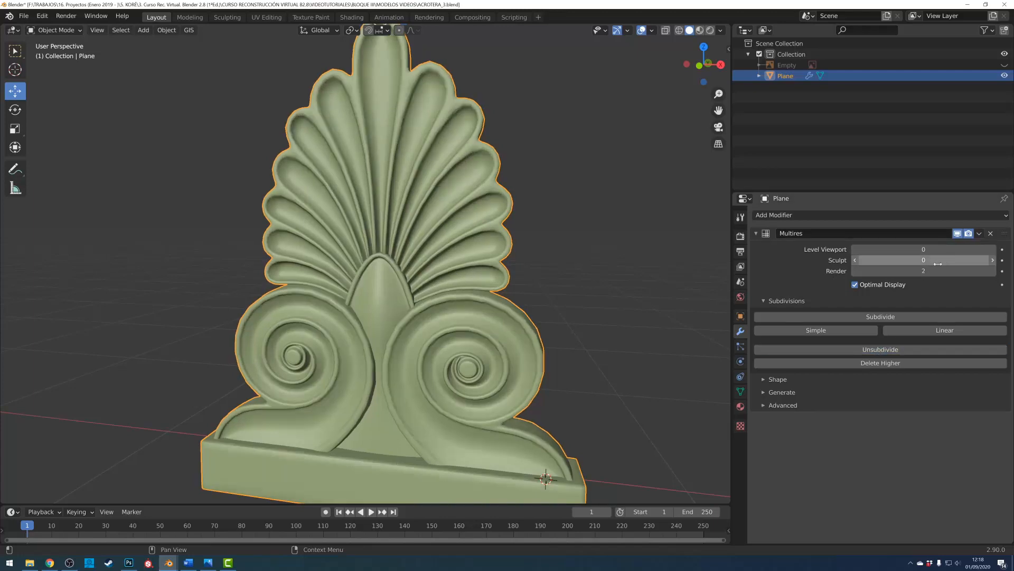
click(994, 250)
click(994, 250)
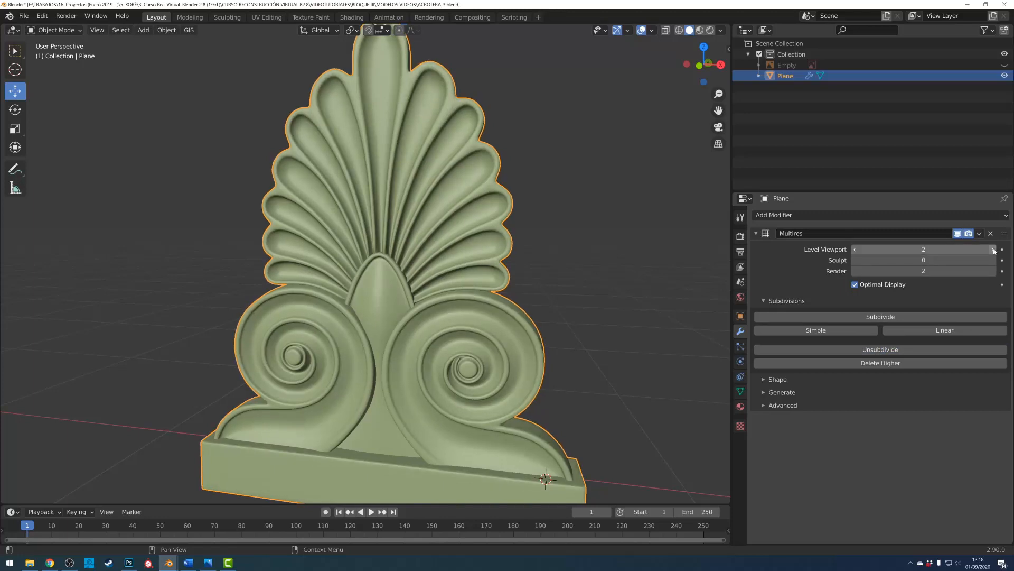
Check the twice-unsubdivided ornament in Edit Mode and set the Multires viewport level to 0.
key(Tab)
key(Tab)
key(Tab)
middle_drag(481, 273, 540, 277)
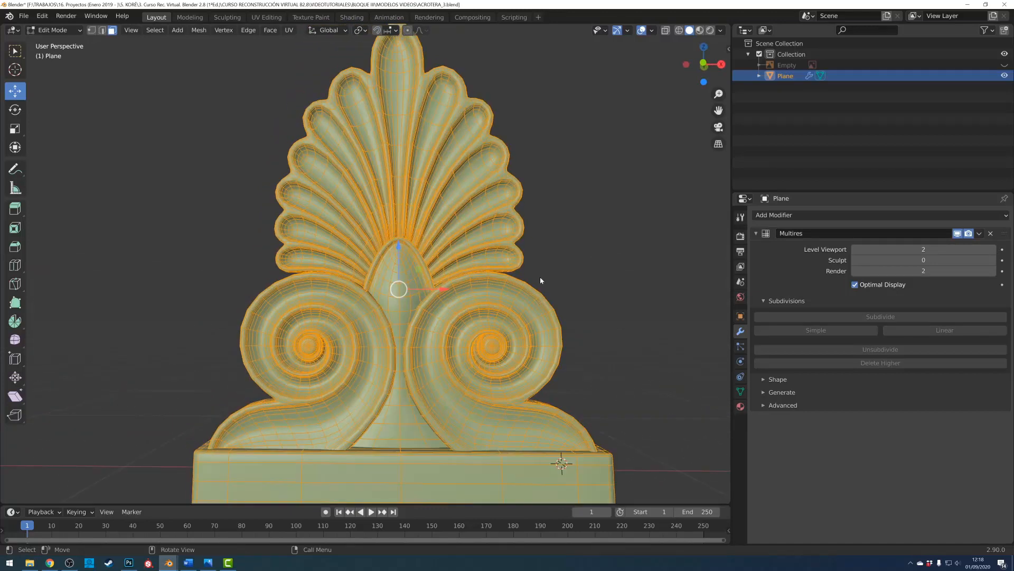
key(Tab)
click(855, 250)
click(856, 249)
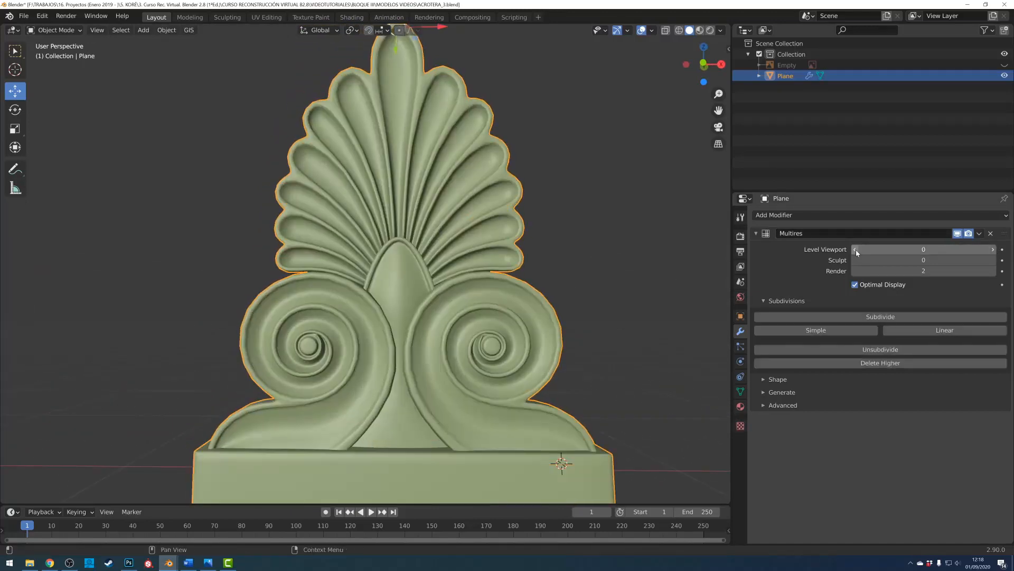
Unsubdivide the ornament a third time and inspect its simplified mesh in Edit Mode.
click(887, 352)
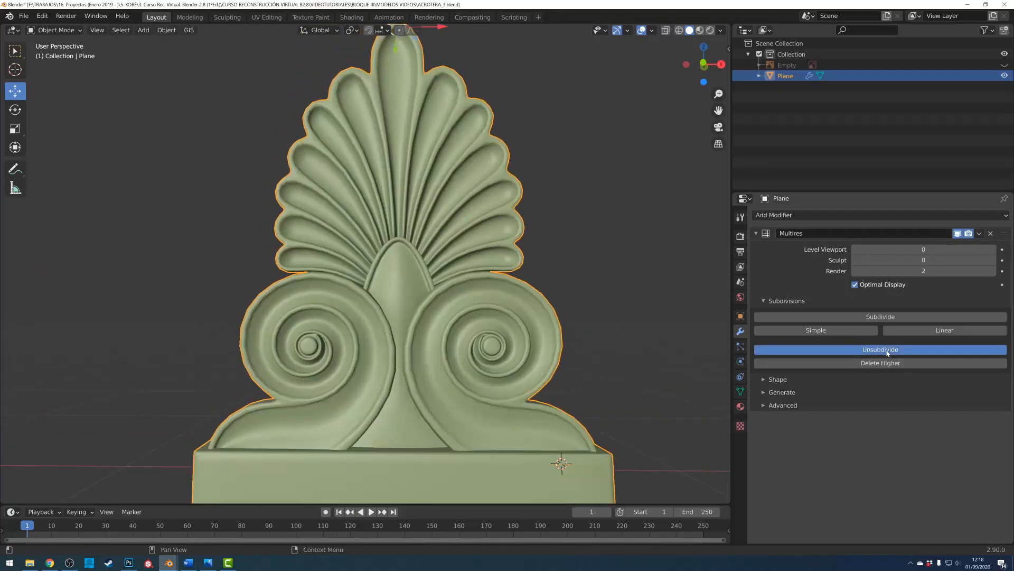
key(Tab)
middle_drag(534, 303, 428, 267)
key(alt+a)
scroll(456, 264, up, 2)
scroll(456, 264, down, 4)
key(Tab)
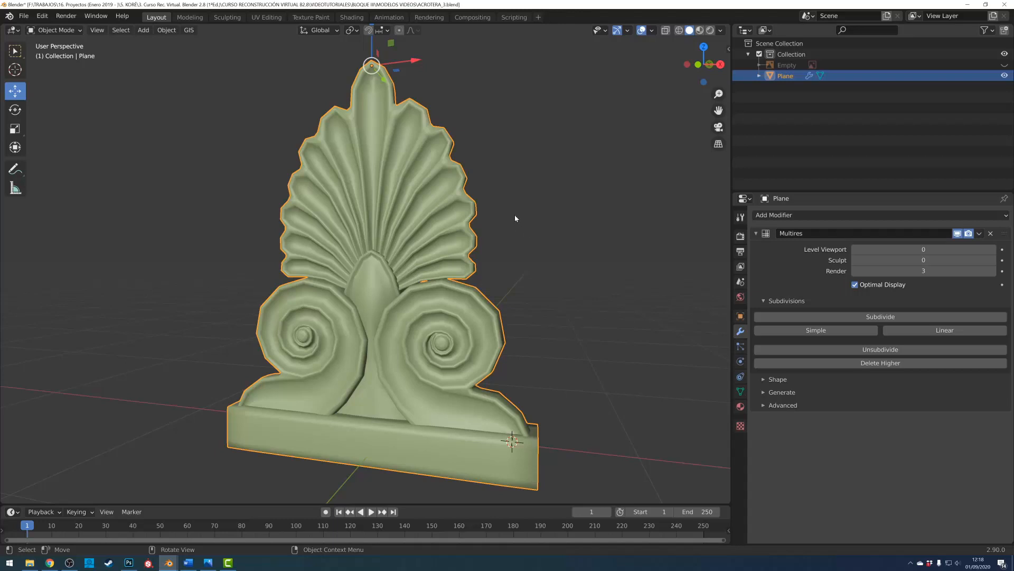
Compare the ornament's Multires detail by stepping the viewport level between 0 and 3, ending at 0.
middle_drag(416, 233, 413, 237)
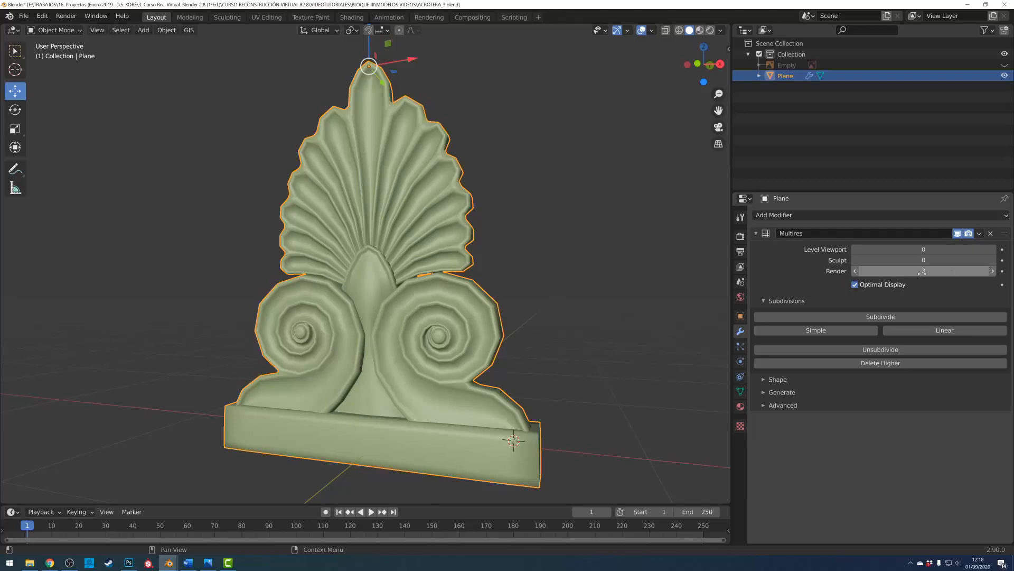
click(993, 249)
click(994, 249)
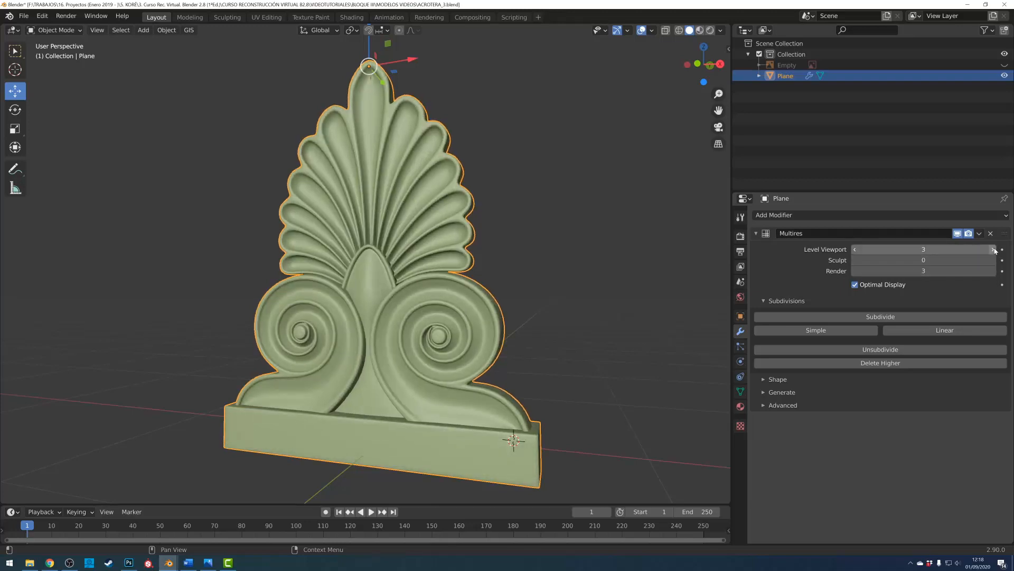
click(855, 249)
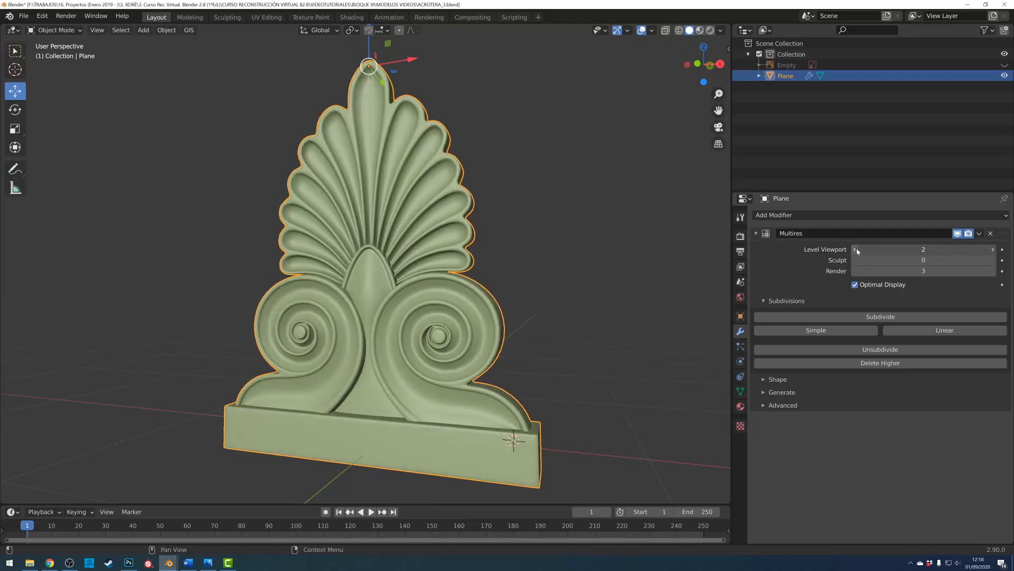
click(856, 249)
click(855, 250)
click(994, 249)
click(994, 249)
click(994, 249)
click(856, 249)
click(855, 250)
click(855, 250)
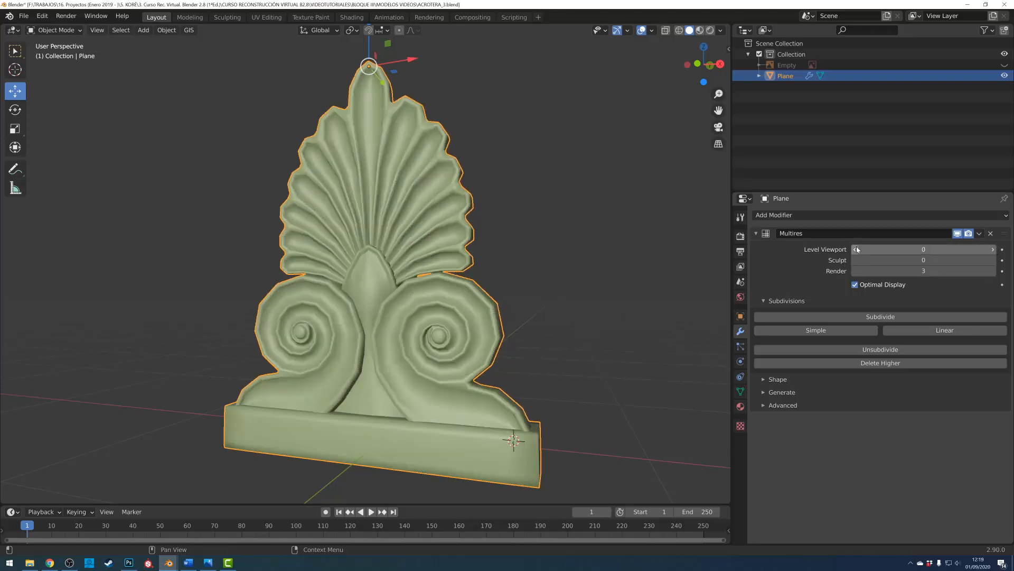
Apply the Multires modifier at viewport level 0 and inspect the ornament's low-poly mesh in Edit Mode.
click(979, 233)
click(939, 246)
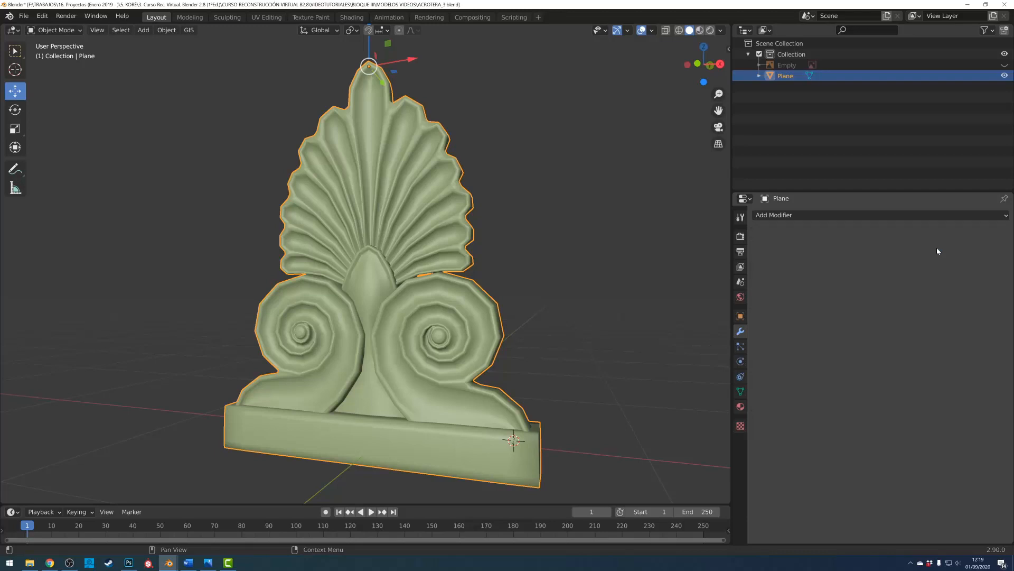
key(Tab)
middle_drag(373, 296, 462, 288)
key(a)
key(Tab)
click(795, 216)
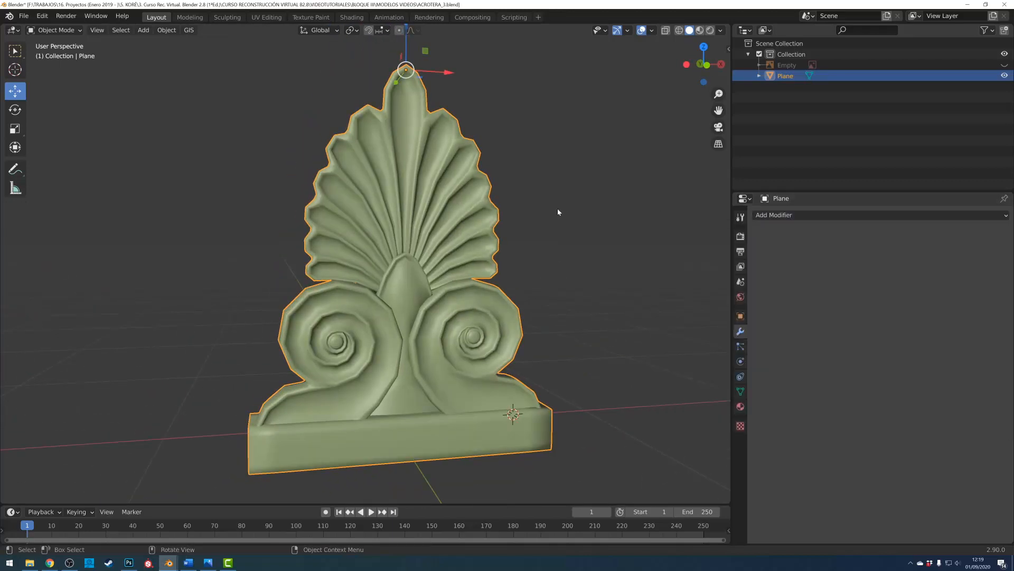
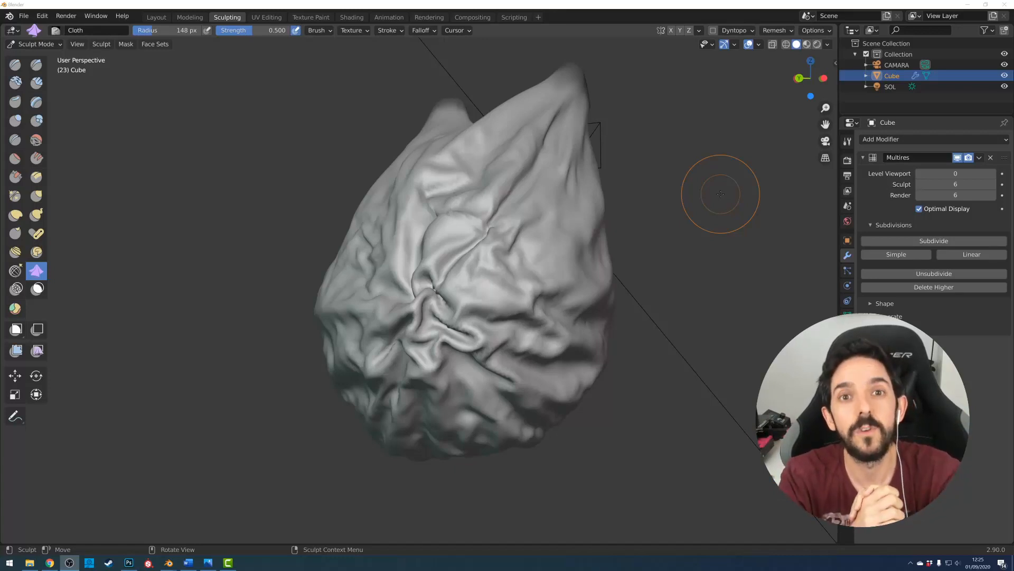
View the cloth-sculpted cube from another side and switch to the Blender window with the empty scene.
middle_drag(491, 288, 492, 254)
mouse_move(493, 254)
mouse_down()
mouse_move(447, 298)
mouse_move(475, 309)
mouse_move(447, 304)
mouse_up()
mouse_move(169, 563)
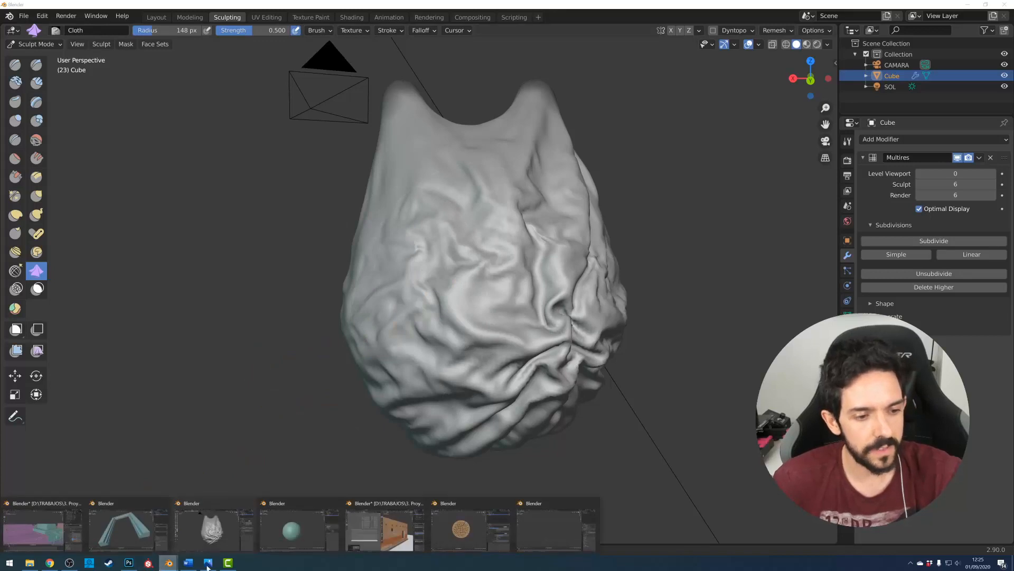
click(549, 531)
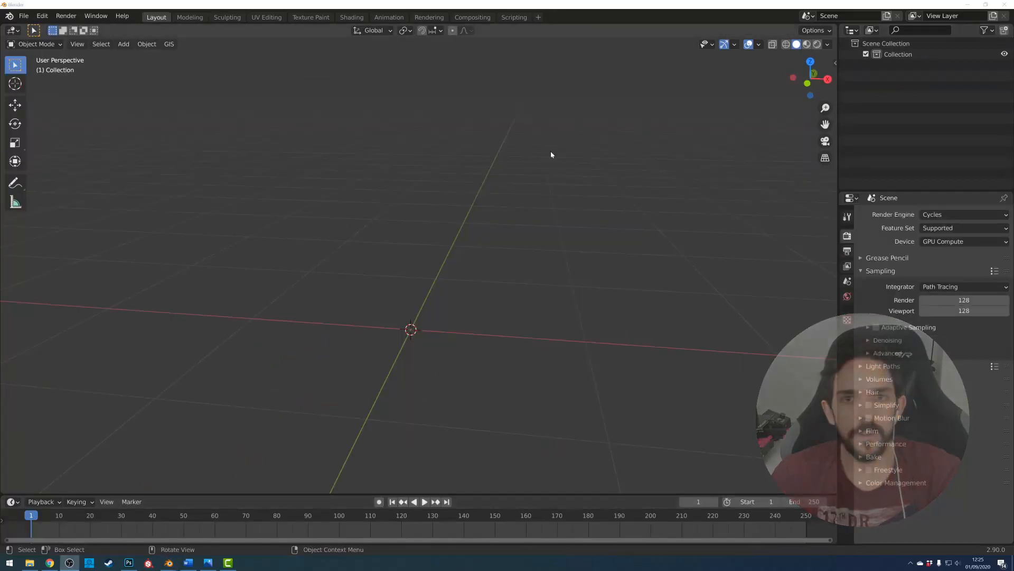
Add a cube mesh to the empty scene.
click(123, 44)
mouse_move(136, 57)
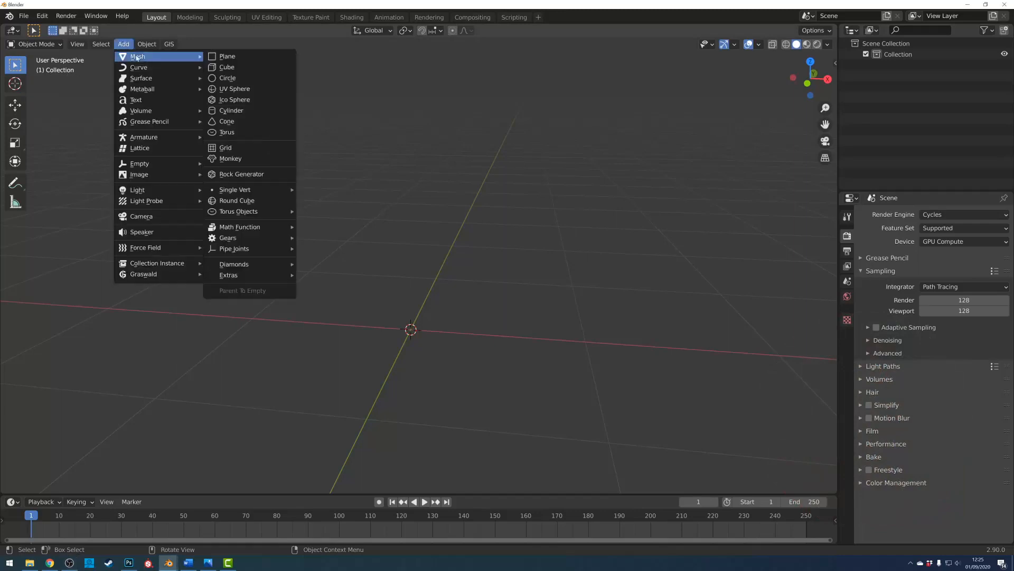
click(241, 67)
scroll(418, 289, down, 3)
middle_drag(446, 341, 429, 333)
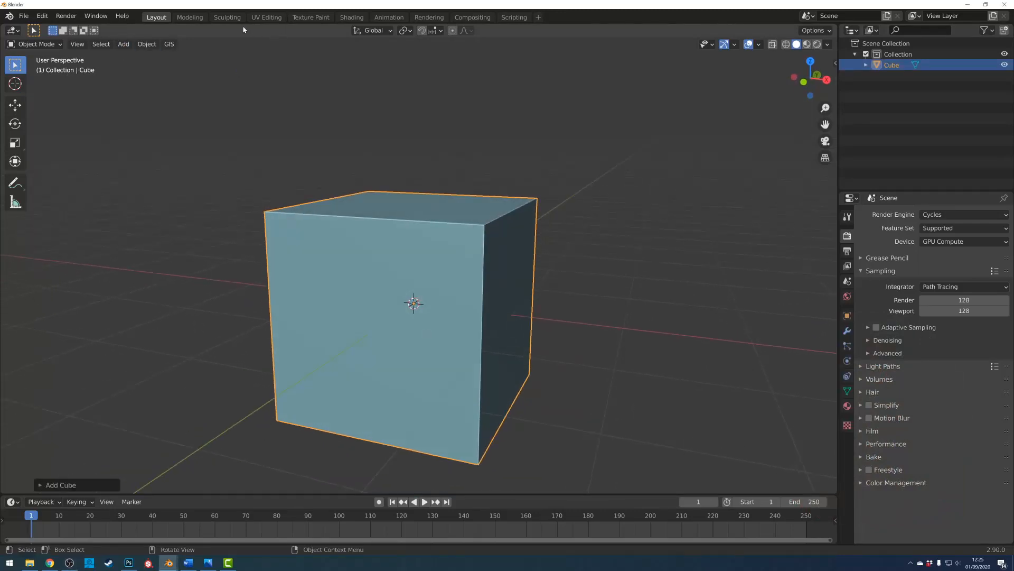
Switch to the Sculpting workspace and add a Multiresolution modifier to the cube.
click(225, 15)
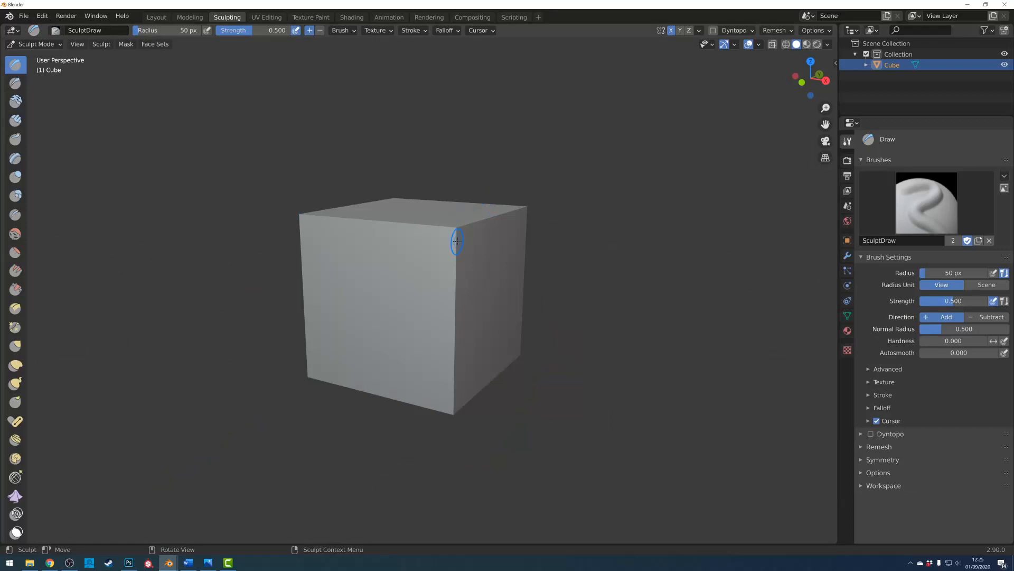
click(847, 255)
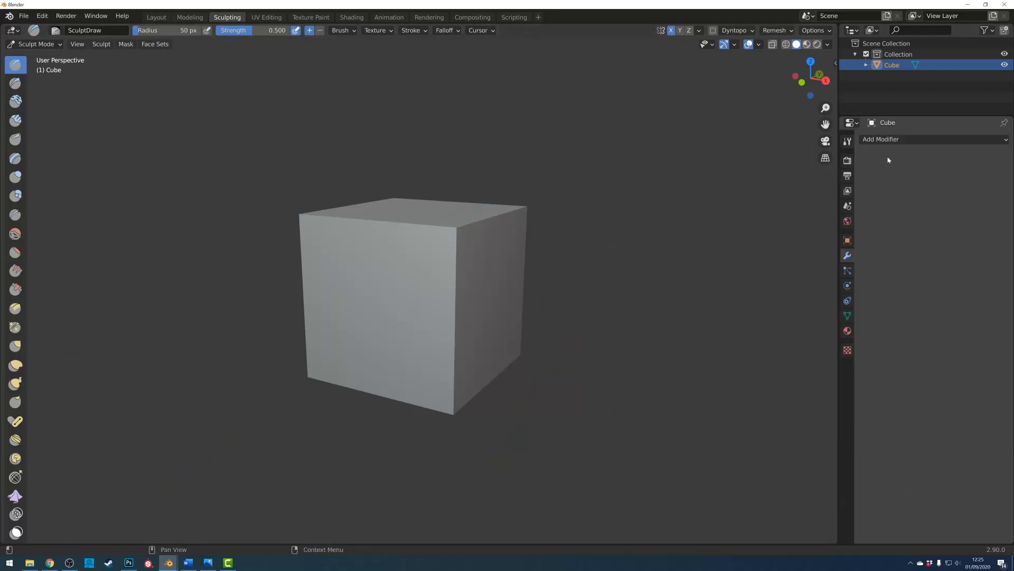
click(898, 139)
click(794, 258)
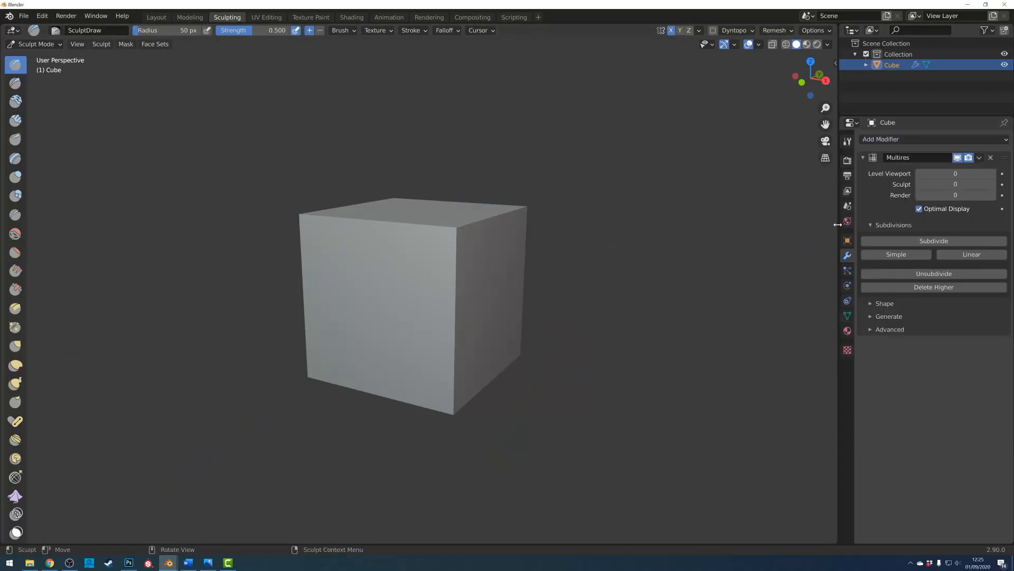
Subdivide the cube's Multires modifier up to sculpt level 6.
drag(839, 223, 781, 223)
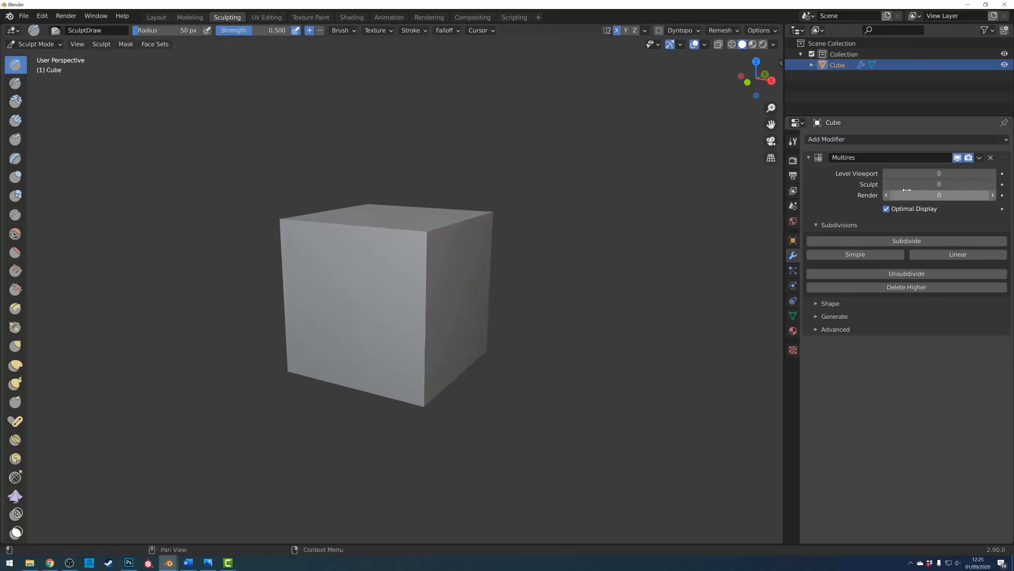
click(902, 242)
click(902, 242)
click(903, 241)
click(902, 242)
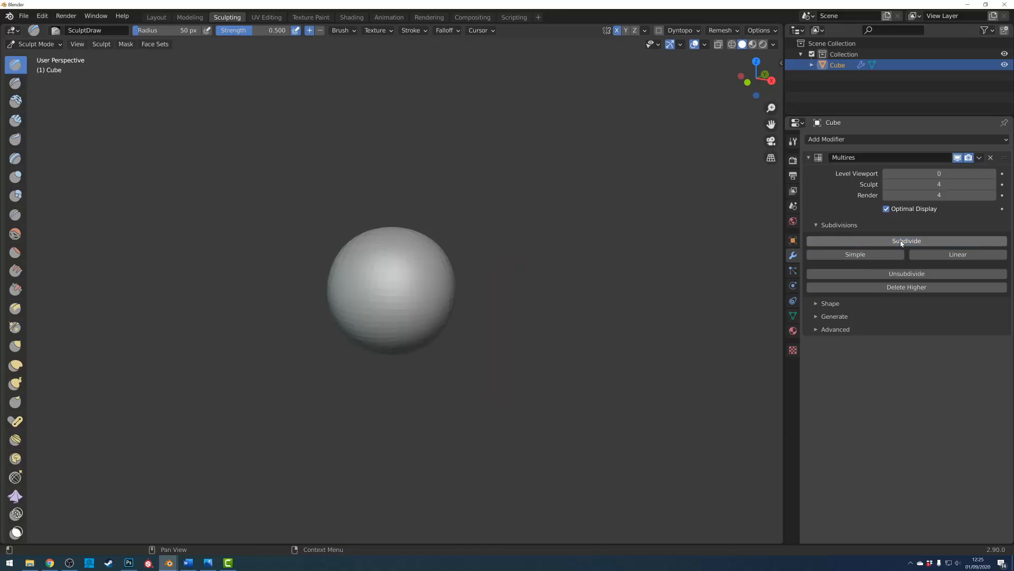
click(902, 242)
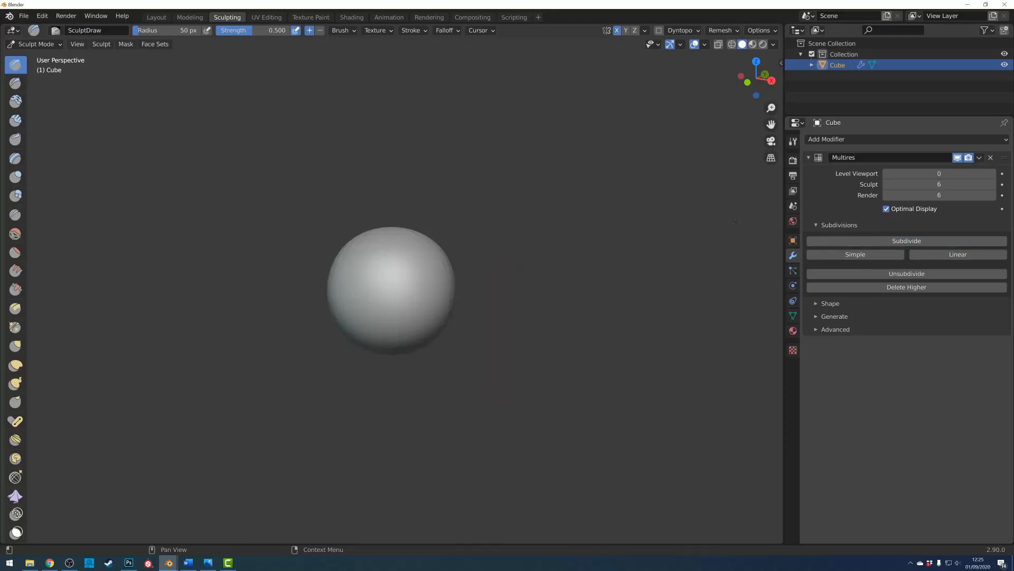
scroll(428, 298, up, 4)
Apply smooth shading to the cube in Object Mode and return to Sculpt Mode.
click(35, 44)
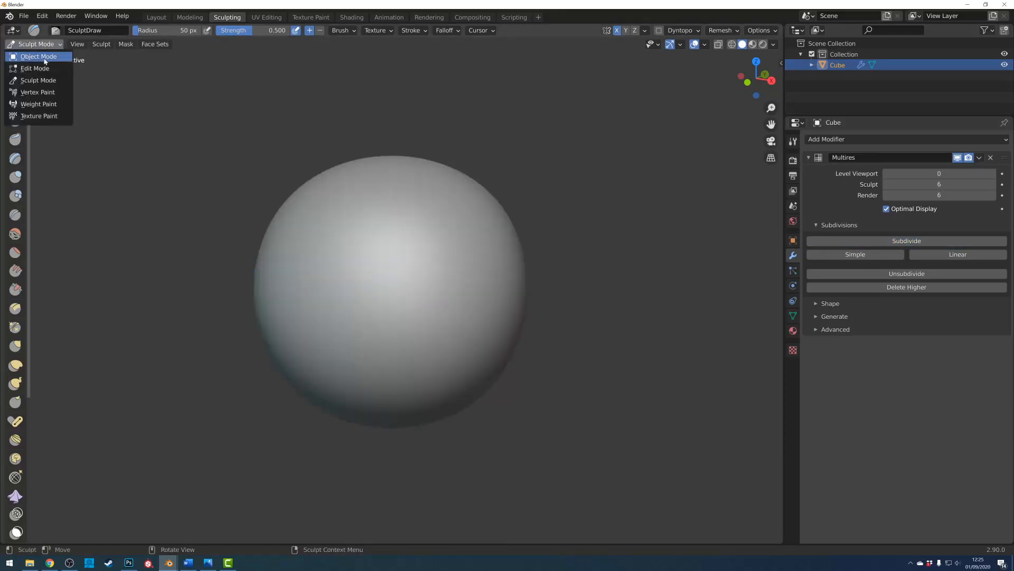
click(31, 54)
right_click(470, 227)
click(456, 227)
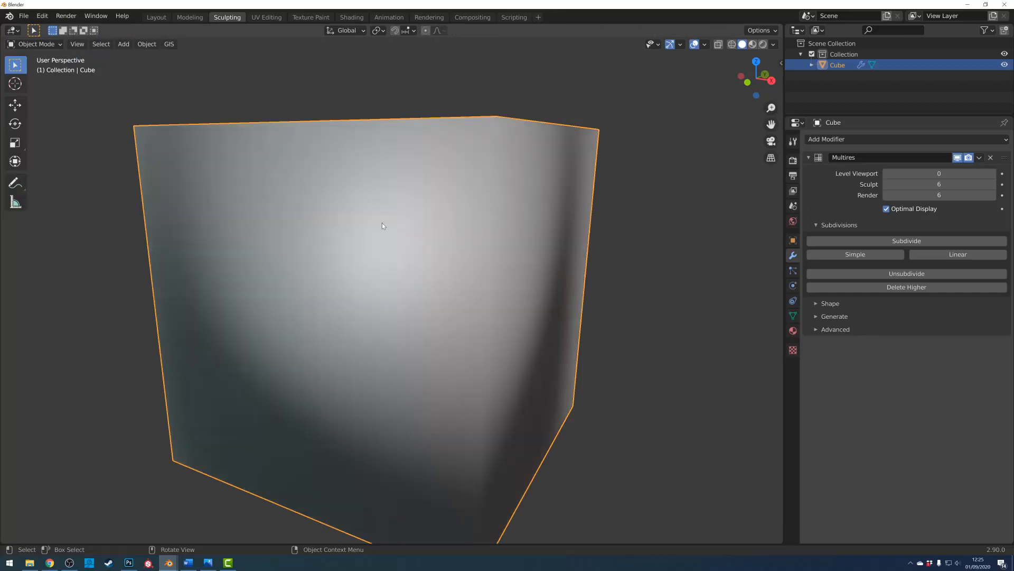
click(35, 44)
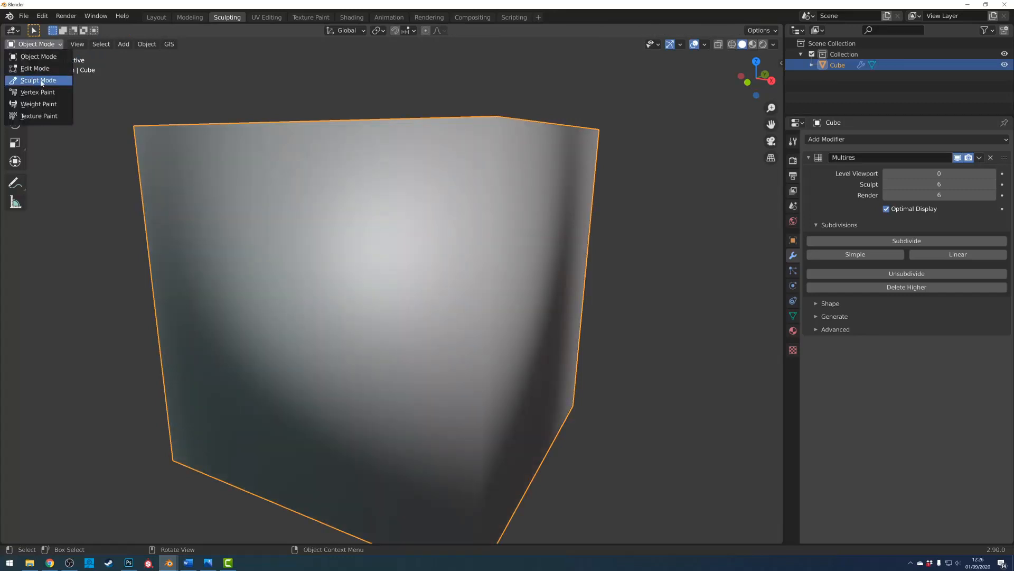
click(32, 83)
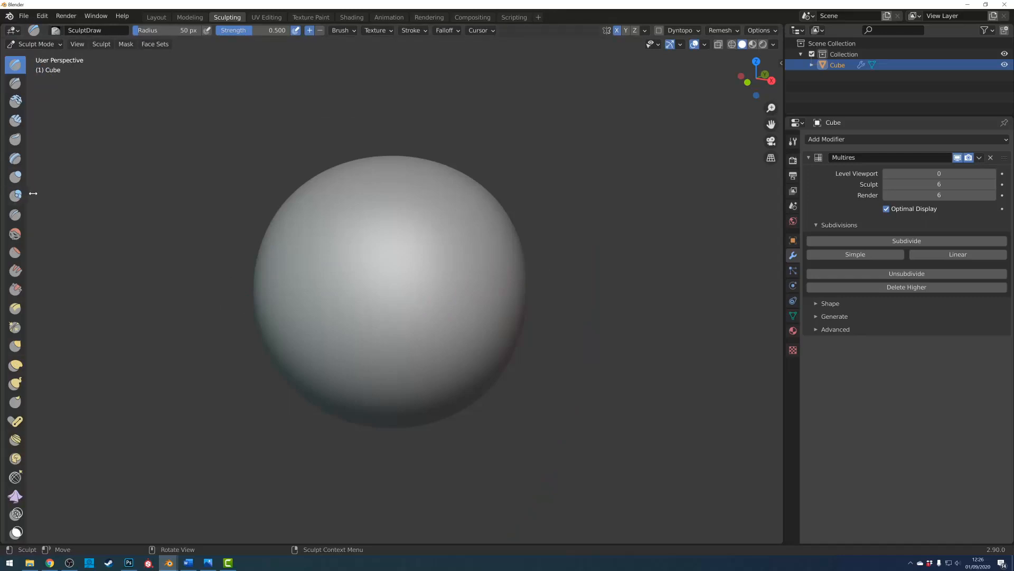
Paint two mirrored mask spots on the sphere with the Mask brush, and turn off X symmetry.
drag(33, 193, 51, 195)
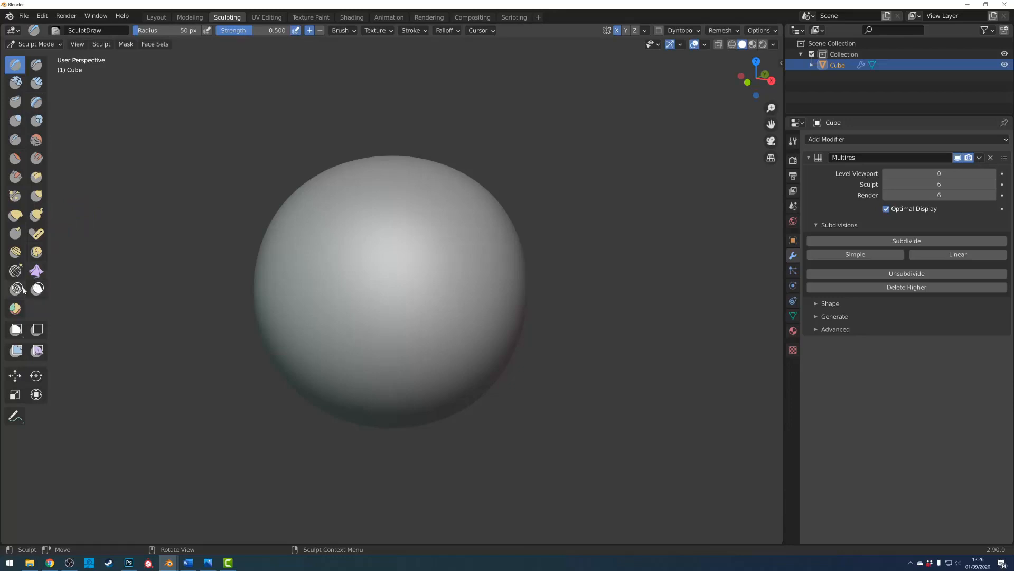
click(37, 288)
middle_drag(396, 218, 430, 290)
mouse_move(454, 313)
mouse_down()
mouse_move(425, 290)
mouse_move(441, 279)
mouse_move(449, 308)
mouse_move(458, 302)
mouse_up()
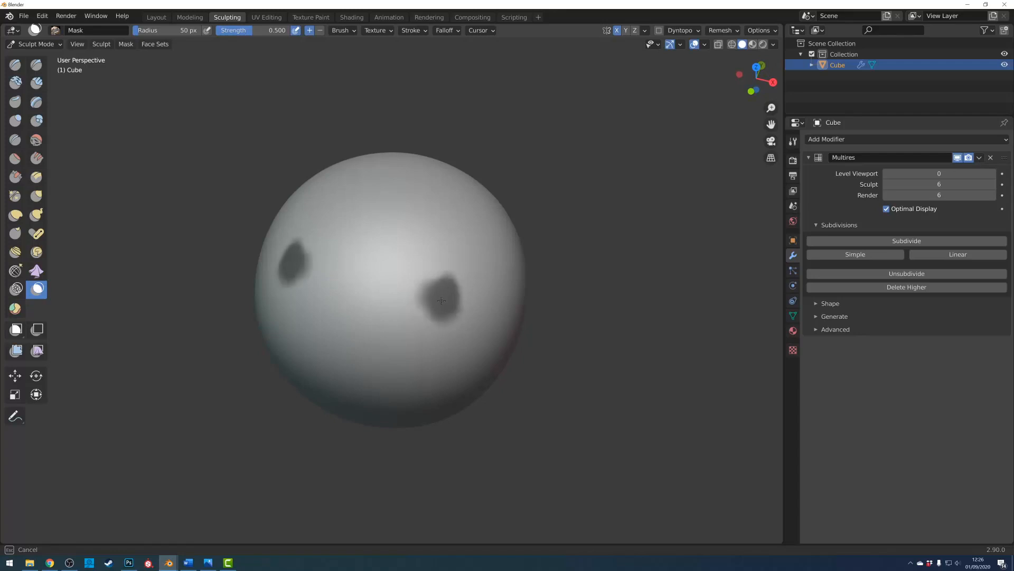
click(617, 33)
middle_drag(558, 235, 480, 194)
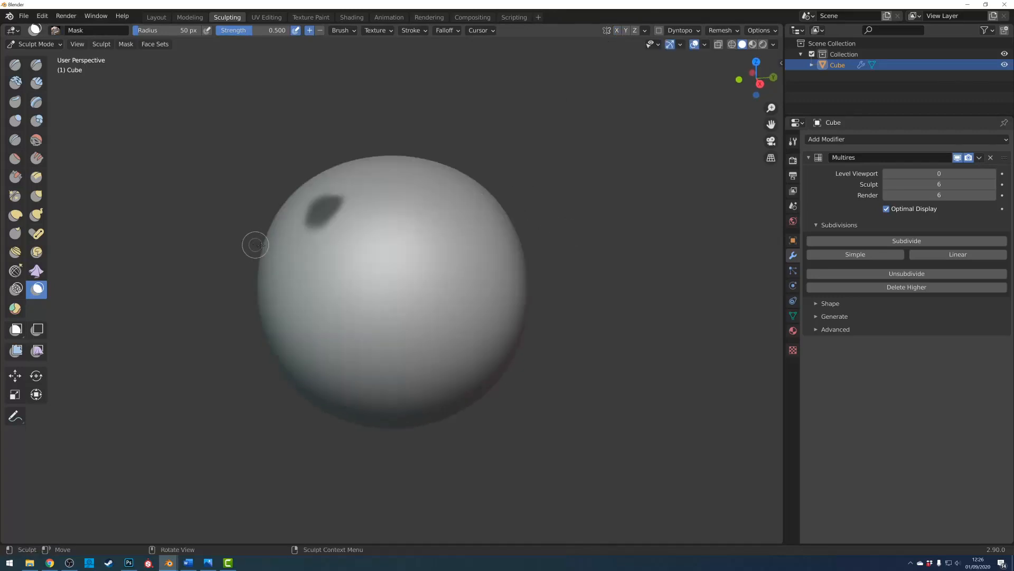
Select the Cloth Filter and try its Gravity type on the masked sphere, undoing the attempts.
click(37, 351)
mouse_move(463, 294)
mouse_down()
mouse_move(482, 288)
mouse_move(442, 335)
mouse_move(407, 319)
mouse_move(600, 277)
mouse_up()
right_click(547, 286)
middle_drag(479, 273, 318, 274)
middle_drag(449, 320, 395, 323)
drag(385, 316, 473, 333)
key(ctrl+z)
key(ctrl+z)
key(ctrl+z)
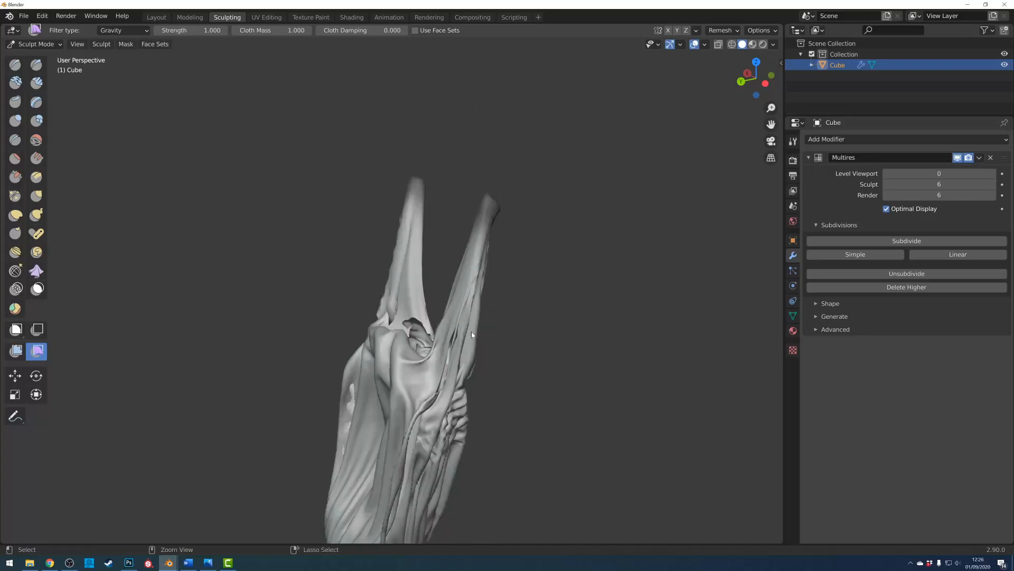
Apply the Gravity cloth filter again so the sphere hangs from its two masked spots, undoing the excessive sagging.
drag(363, 337, 442, 323)
key(ctrl+z)
drag(379, 284, 355, 348)
mouse_move(407, 288)
middle_down()
mouse_move(492, 267)
mouse_move(426, 220)
mouse_move(480, 279)
mouse_move(375, 341)
middle_up()
scroll(496, 269, down, 3)
scroll(367, 345, down, 4)
scroll(381, 336, up, 5)
key(ctrl+z)
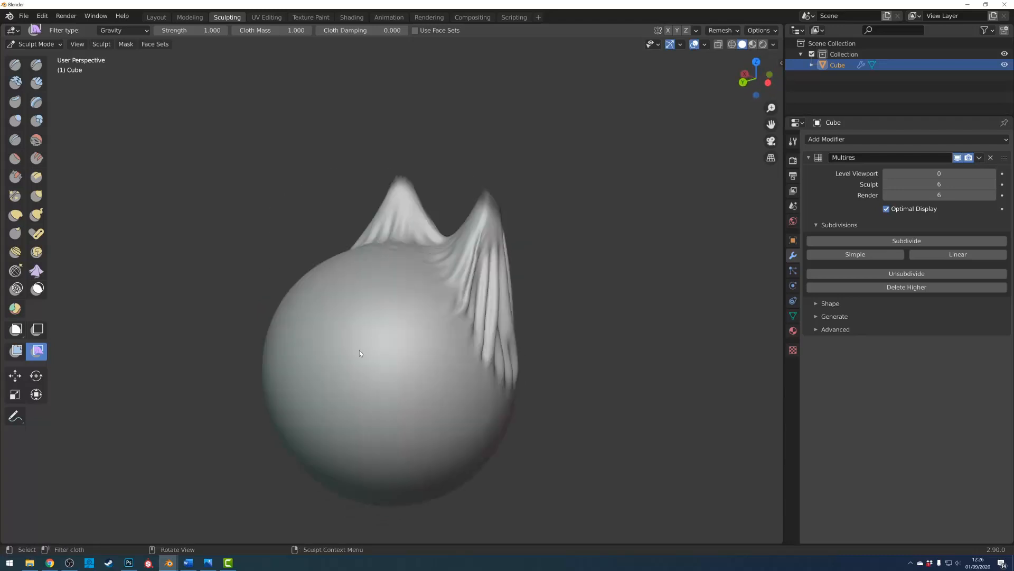
Set the cloth filter type to Inflate and puff up the hanging shape.
mouse_move(311, 392)
middle_down()
mouse_move(355, 426)
mouse_move(401, 367)
mouse_move(502, 351)
mouse_move(497, 364)
mouse_move(401, 353)
middle_up()
mouse_move(429, 386)
middle_down()
mouse_move(462, 395)
mouse_move(449, 364)
middle_up()
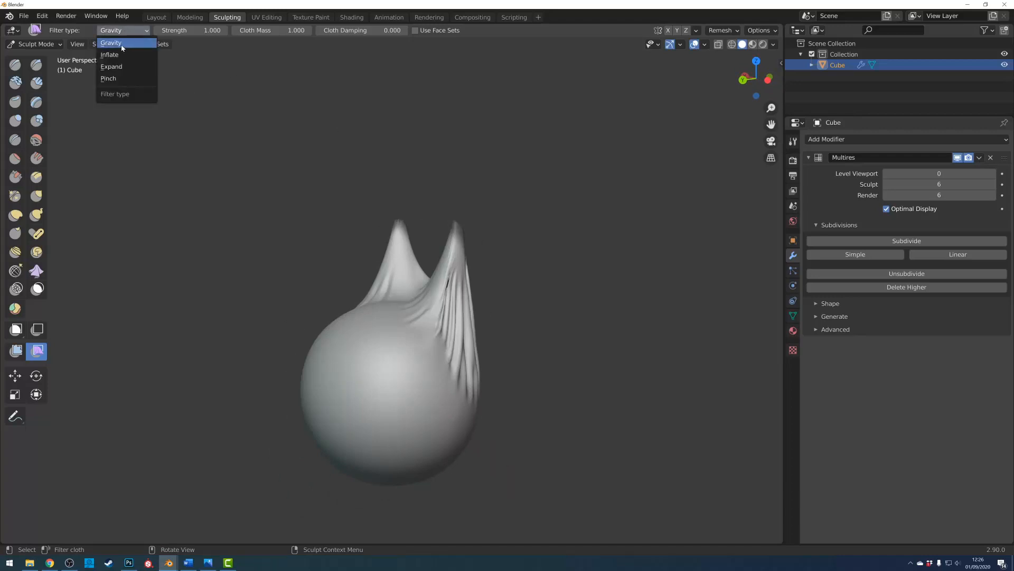
click(115, 55)
drag(356, 391, 436, 301)
Try the Expand cloth filter type on the inflated shape and undo it.
click(98, 31)
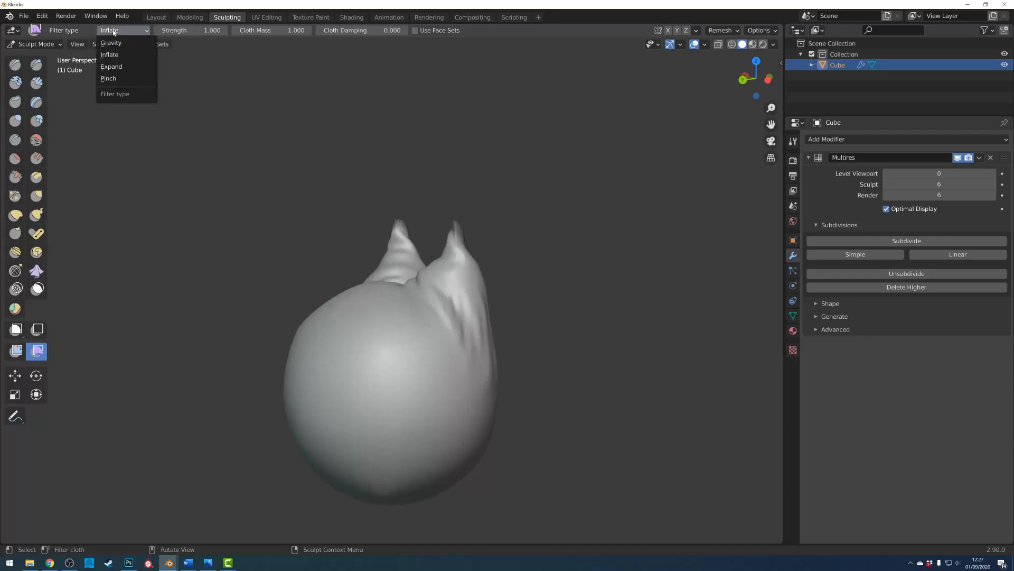
click(118, 67)
drag(381, 349, 374, 347)
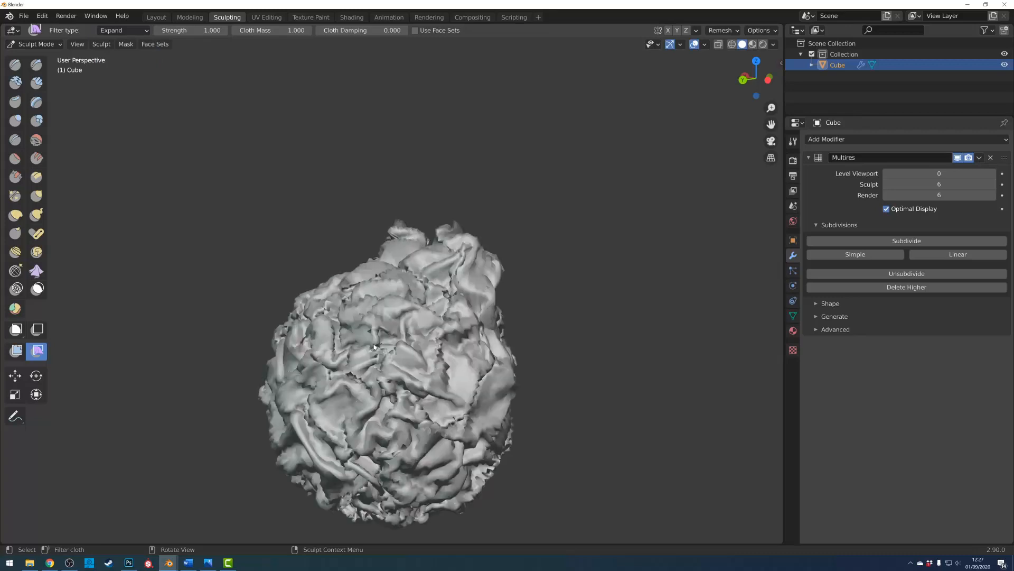
key(ctrl+z)
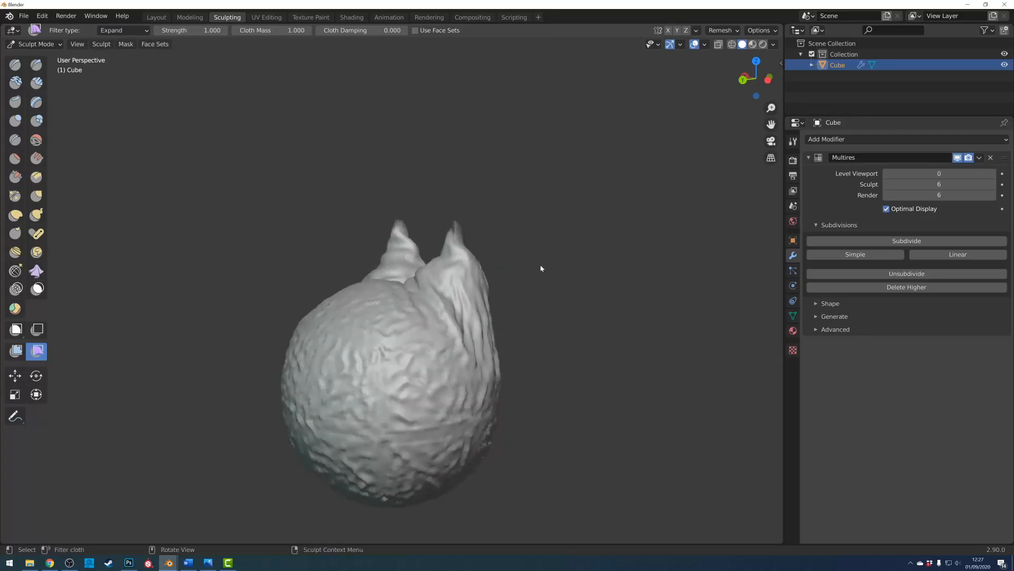
scroll(498, 373, down, 6)
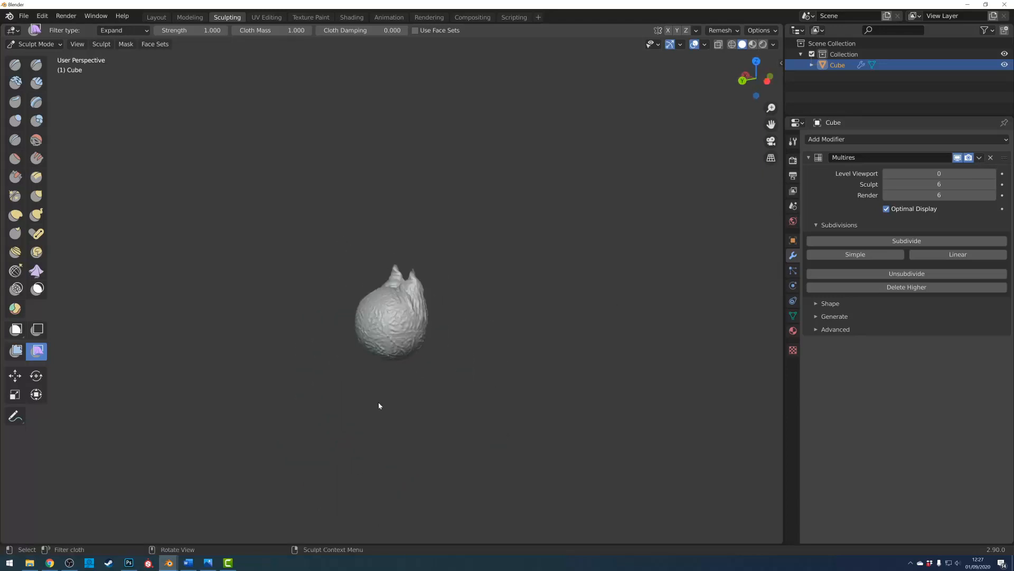
scroll(391, 370, up, 6)
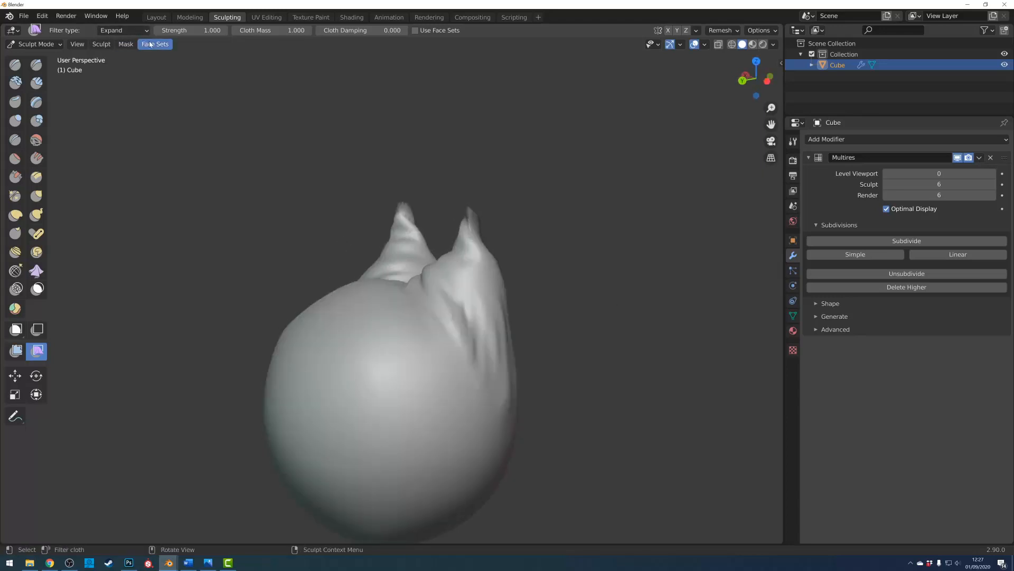
Set the cloth filter type to Pinch and wrinkle the shape, comparing before and after with undo and redo.
click(121, 32)
click(122, 78)
middle_drag(548, 294, 401, 352)
mouse_move(400, 353)
mouse_down()
mouse_move(425, 332)
mouse_move(430, 374)
mouse_move(399, 360)
mouse_up()
key(ctrl+z)
key(ctrl+shift+z)
key(ctrl+z)
key(ctrl+shift+z)
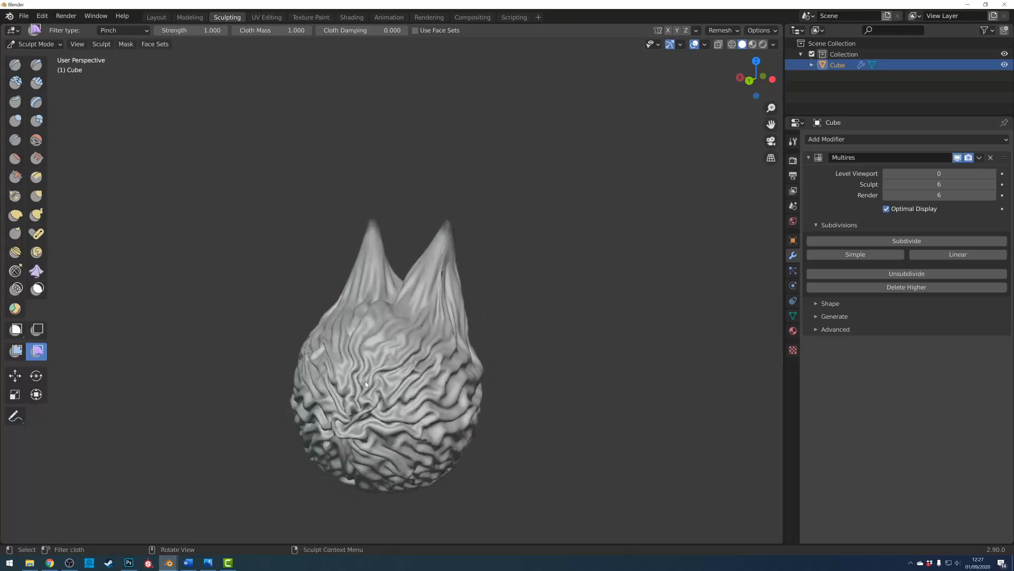
middle_drag(541, 370, 445, 362)
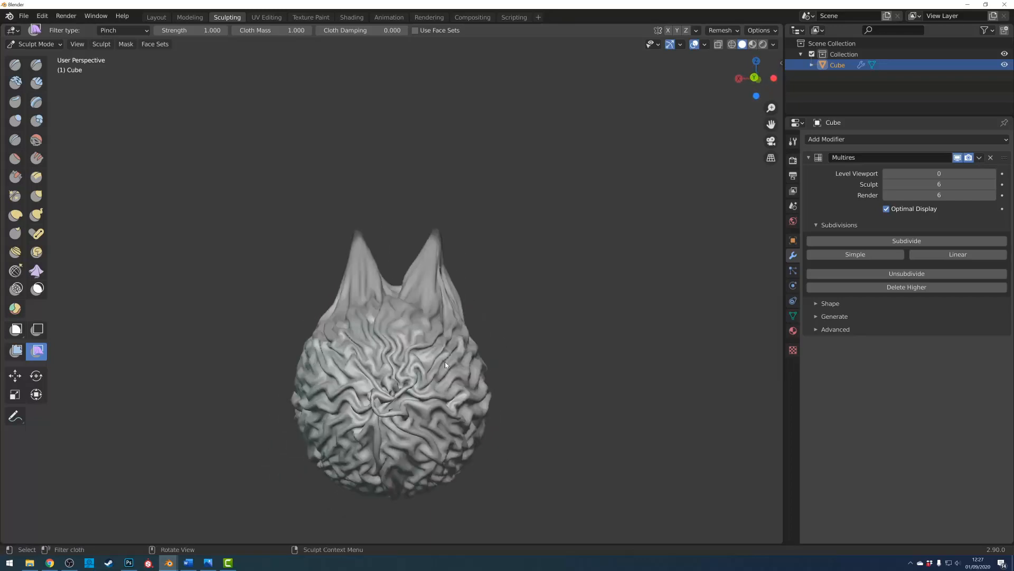
Undo the pinch, try pinching the shape from another spot and undo that too.
key(ctrl+z)
drag(383, 421, 517, 362)
middle_drag(517, 362, 479, 366)
scroll(439, 340, down, 5)
scroll(473, 320, up, 5)
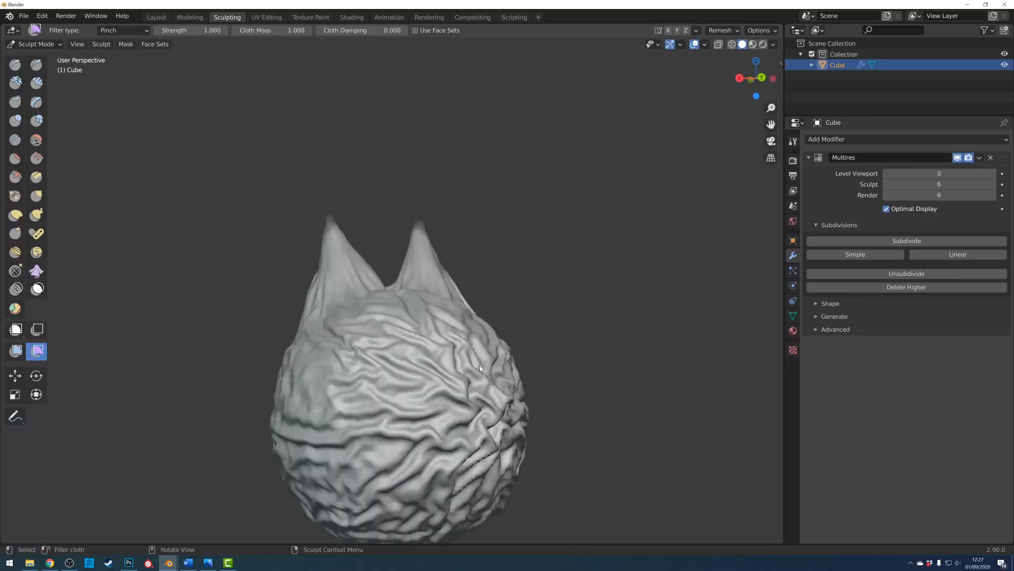
key(ctrl+z)
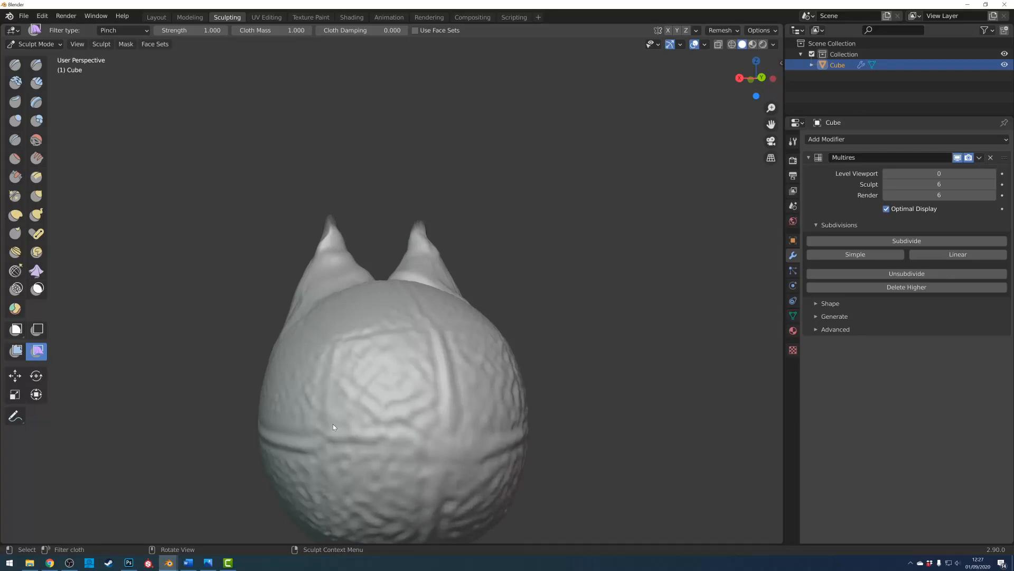
key(ctrl+z)
Pinch the shape from several angles with the cloth filter, undoing each attempt except the last.
drag(355, 407, 379, 411)
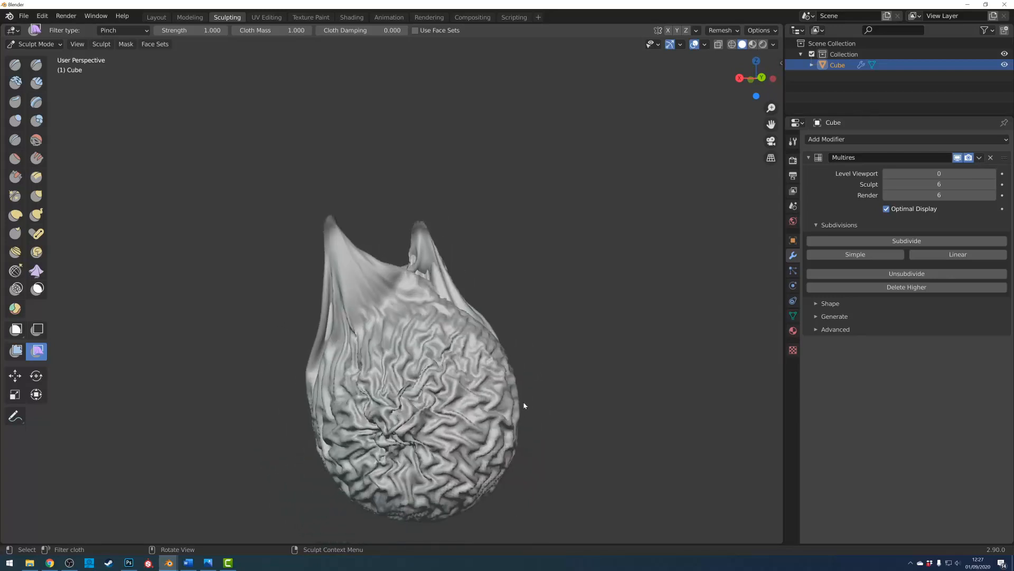
middle_drag(524, 406, 408, 417)
key(ctrl+z)
drag(310, 405, 289, 403)
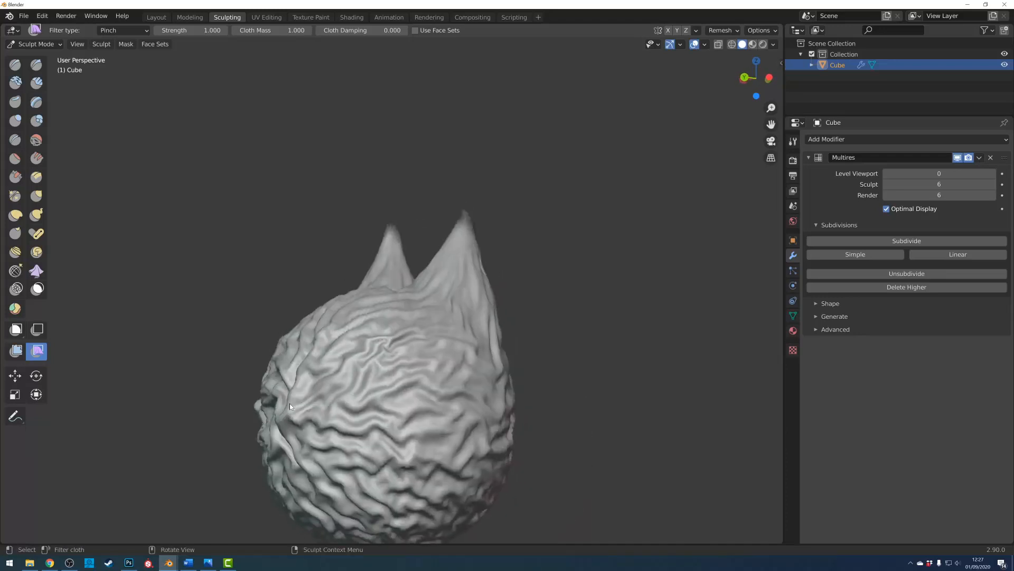
middle_drag(290, 403, 450, 389)
key(ctrl+z)
drag(450, 389, 427, 376)
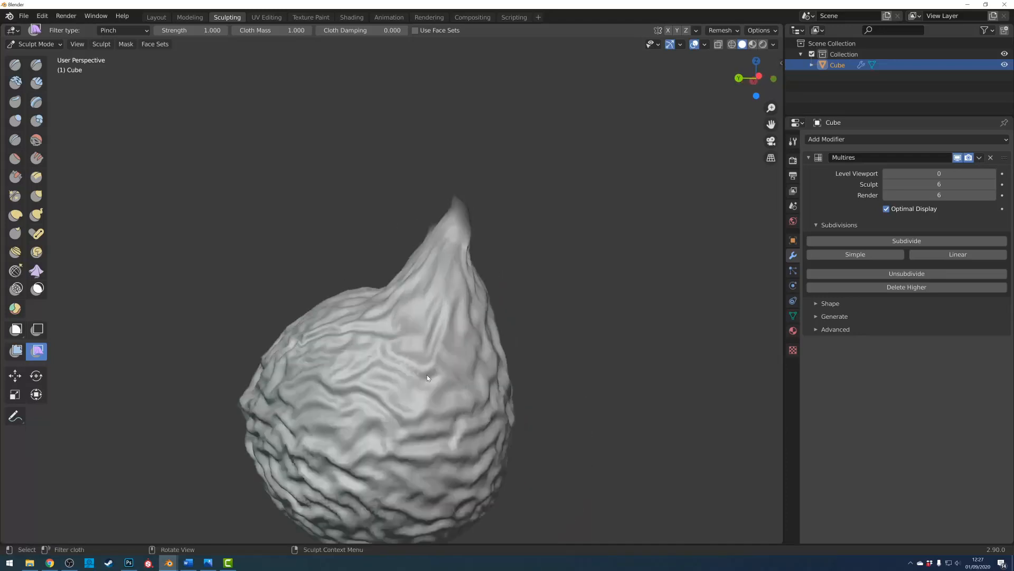
middle_drag(426, 375, 486, 399)
key(ctrl+z)
drag(483, 381, 502, 334)
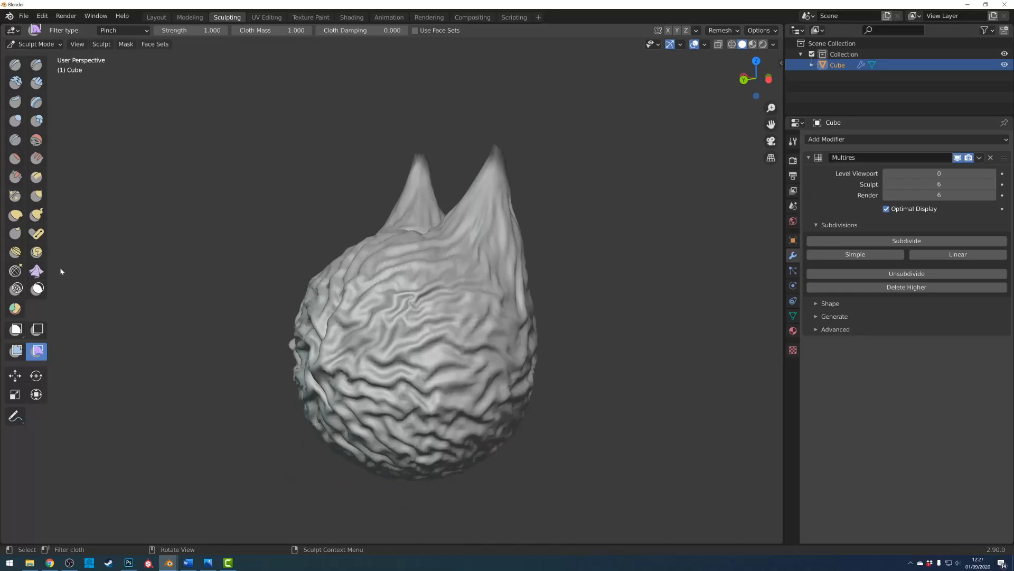
Activate the Cloth brush and set its radius to 132 px.
click(40, 273)
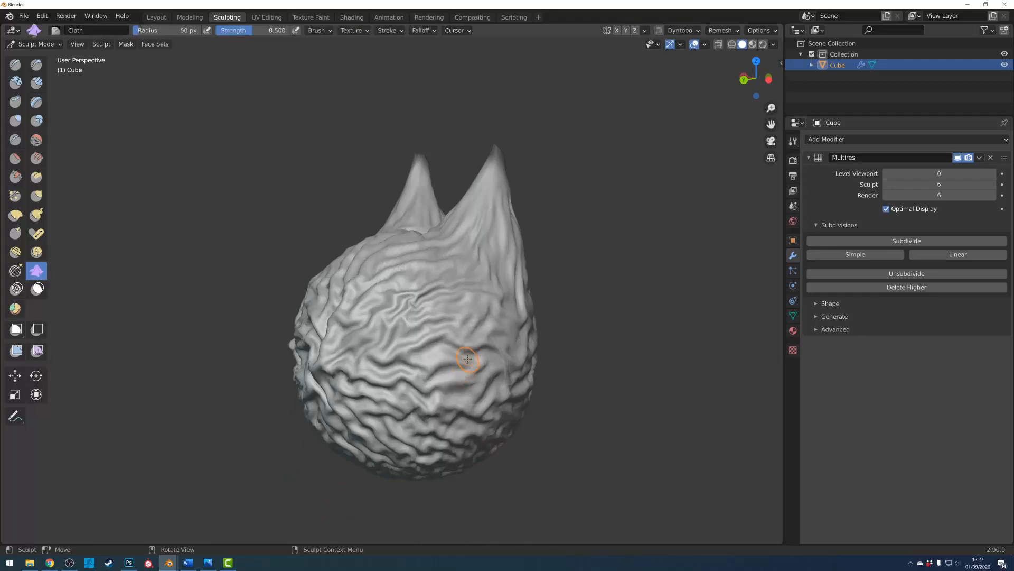
right_click(414, 343)
drag(357, 348, 377, 349)
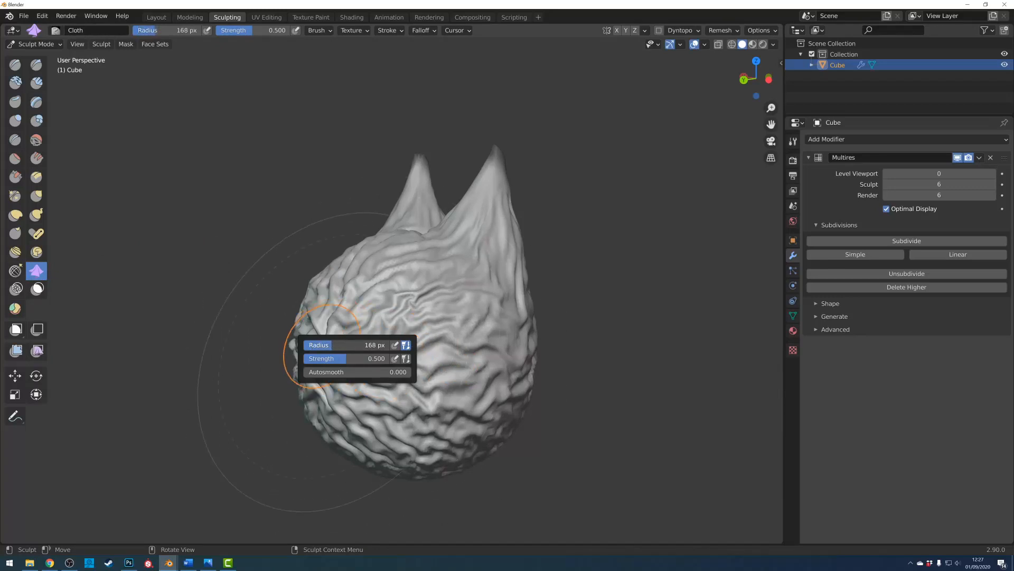
Drag the wrinkled surface into new folds on two sides of the shape with the Cloth brush.
drag(434, 332, 420, 452)
drag(387, 293, 325, 325)
drag(498, 314, 404, 343)
drag(463, 243, 391, 290)
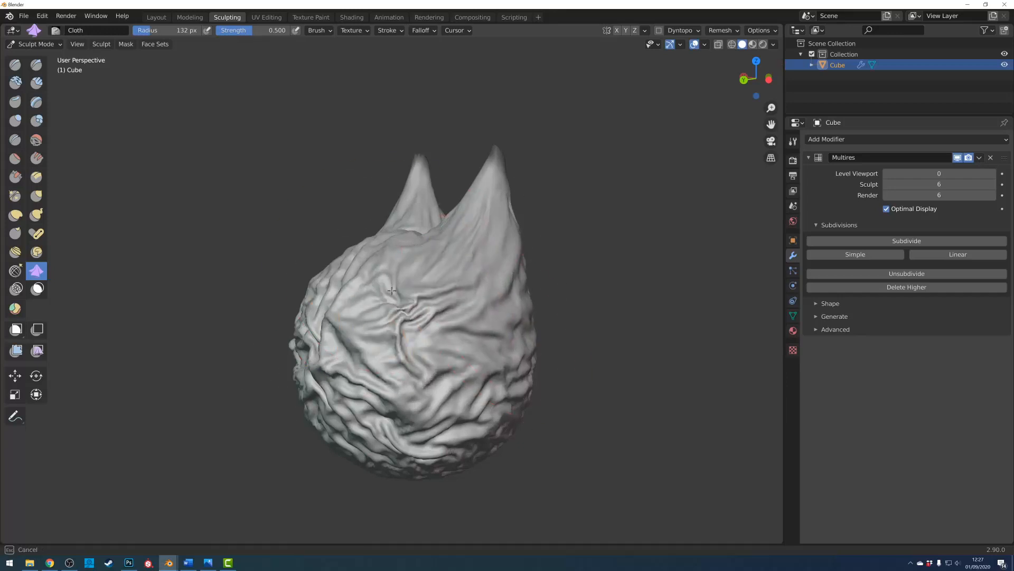
drag(493, 286, 465, 327)
middle_drag(465, 328, 388, 350)
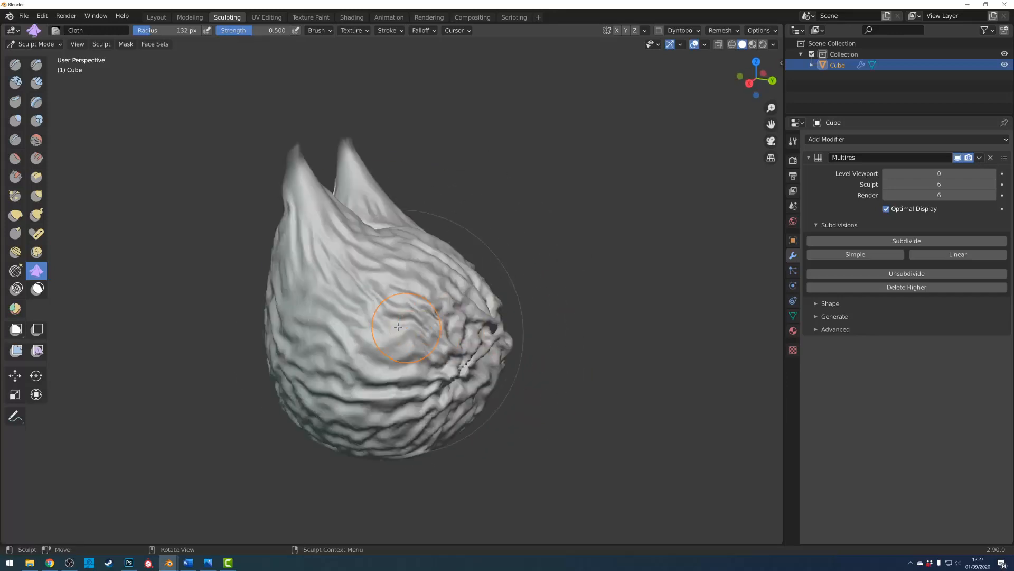
drag(387, 349, 389, 396)
mouse_move(318, 259)
mouse_down()
mouse_move(329, 346)
mouse_move(336, 266)
mouse_move(414, 293)
mouse_up()
mouse_move(420, 330)
mouse_down()
mouse_move(414, 322)
mouse_move(389, 349)
mouse_up()
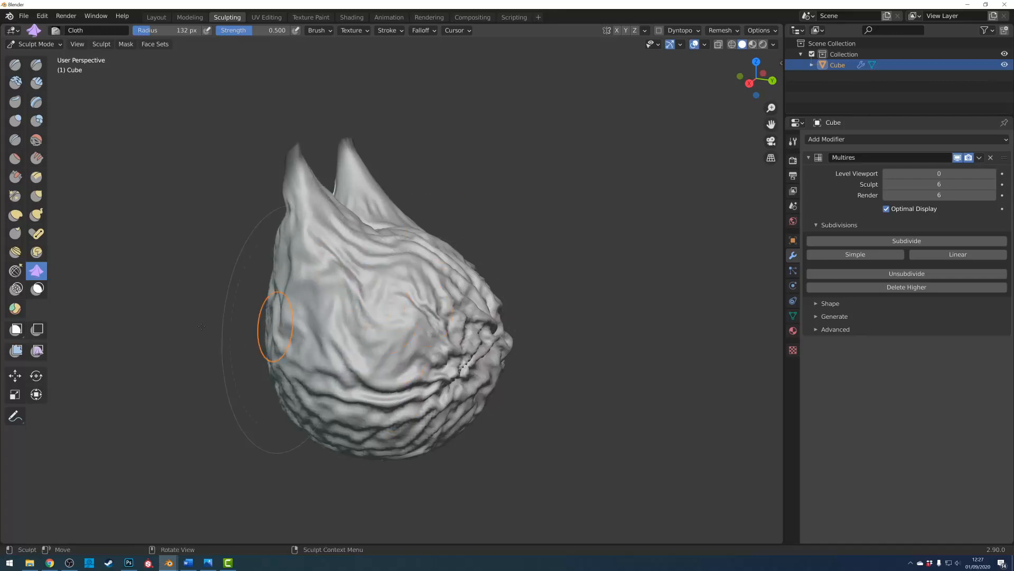
Smooth away the wrinkles on the facing side and pull fresh folds into it with the Cloth brush.
click(15, 64)
mouse_move(317, 296)
shift+mouse_down()
mouse_move(359, 380)
mouse_move(343, 366)
mouse_move(404, 407)
mouse_move(359, 248)
mouse_move(283, 391)
mouse_move(370, 431)
mouse_move(433, 406)
shift+mouse_up()
click(35, 270)
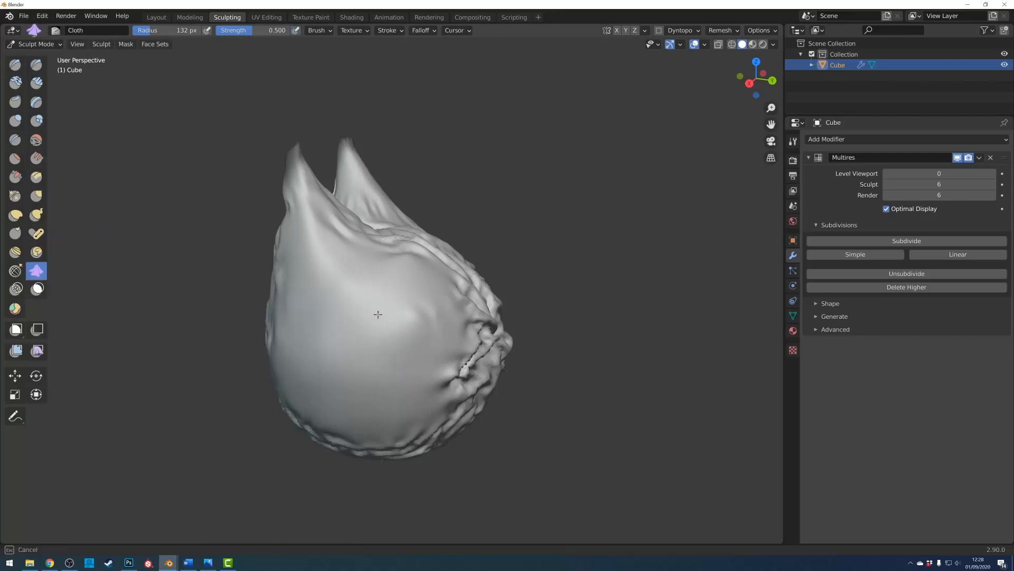
mouse_move(364, 349)
mouse_down()
mouse_move(389, 312)
mouse_move(343, 317)
mouse_move(312, 306)
mouse_up()
mouse_move(397, 412)
mouse_down()
mouse_move(355, 394)
mouse_move(455, 391)
mouse_move(476, 364)
mouse_up()
mouse_move(486, 306)
mouse_down()
mouse_move(465, 275)
mouse_move(442, 331)
mouse_up()
mouse_move(323, 346)
mouse_down()
mouse_move(297, 323)
mouse_move(322, 338)
mouse_move(304, 295)
mouse_move(312, 316)
mouse_up()
Examine the sculpted cloth folds around the shape from several sides and distances.
scroll(607, 465, down, 2)
middle_drag(595, 448, 520, 421)
scroll(482, 415, up, 3)
scroll(472, 407, down, 4)
middle_drag(506, 384, 497, 380)
middle_drag(497, 380, 376, 371)
scroll(381, 338, up, 2)
mouse_move(410, 275)
middle_down()
mouse_move(430, 296)
mouse_move(389, 376)
mouse_move(418, 380)
middle_up()
scroll(405, 351, up, 2)
scroll(402, 357, up, 1)
scroll(458, 385, down, 6)
mouse_move(405, 332)
mouse_down()
mouse_move(356, 356)
mouse_move(385, 345)
mouse_move(404, 352)
mouse_up()
scroll(404, 351, down, 3)
middle_drag(404, 351, 584, 358)
scroll(578, 352, up, 9)
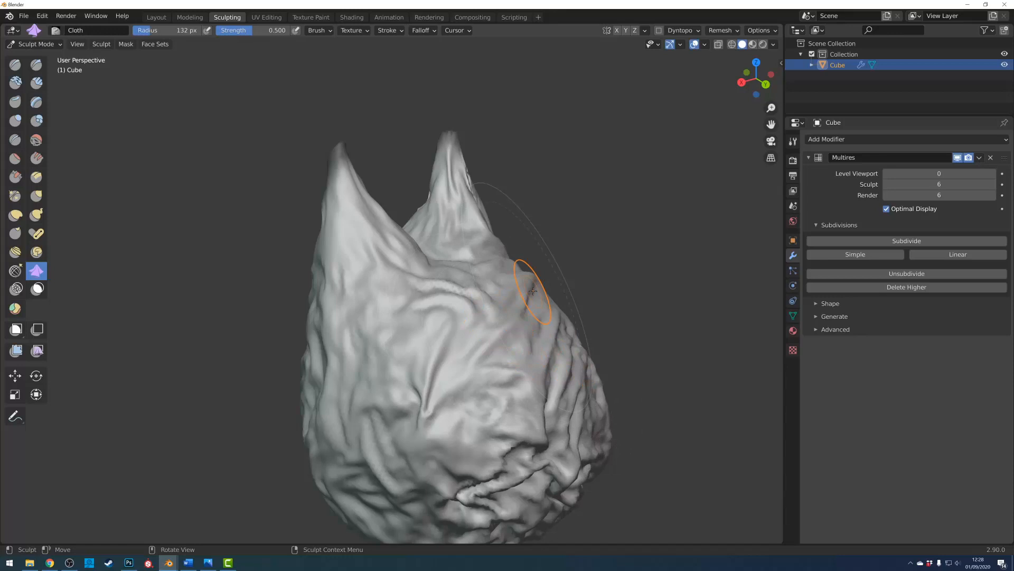
Open the Cloth brush's settings and review its simulation, deformation and force falloff options.
click(793, 160)
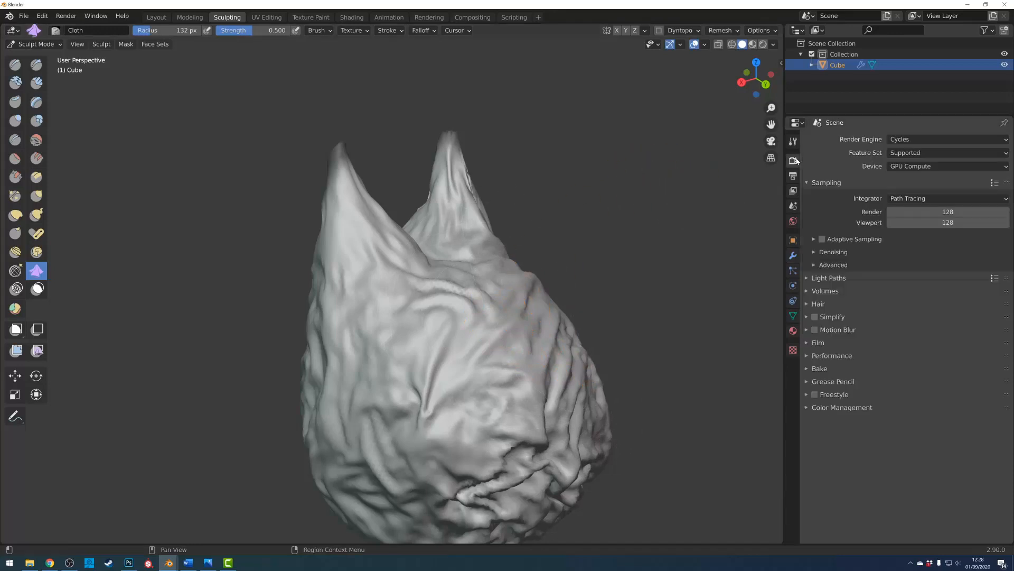
click(793, 142)
scroll(835, 352, down, 2)
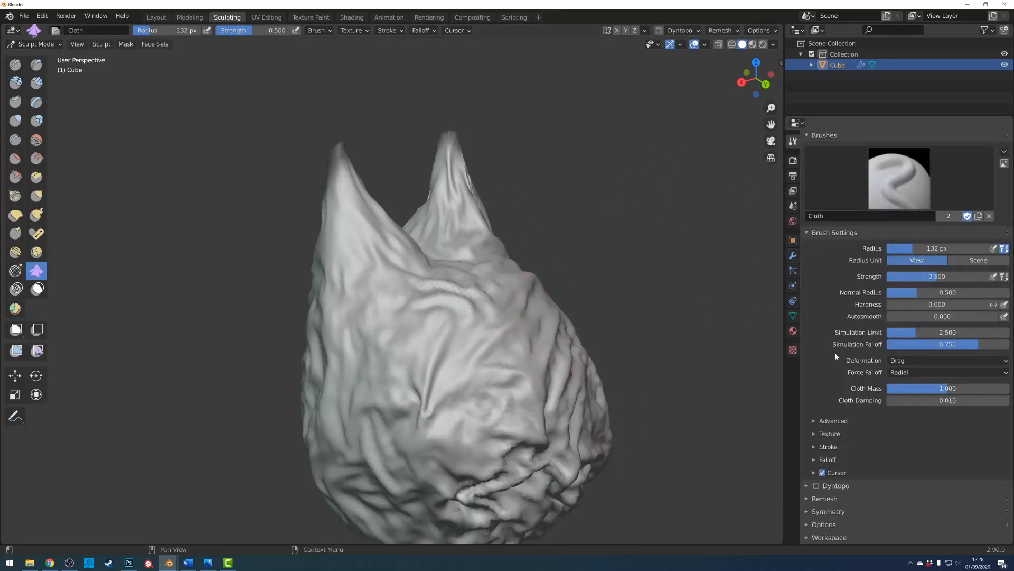
Review the Cloth brush's Advanced, Texture and Stroke options, including auto-masking, stroke method and spacing.
click(817, 422)
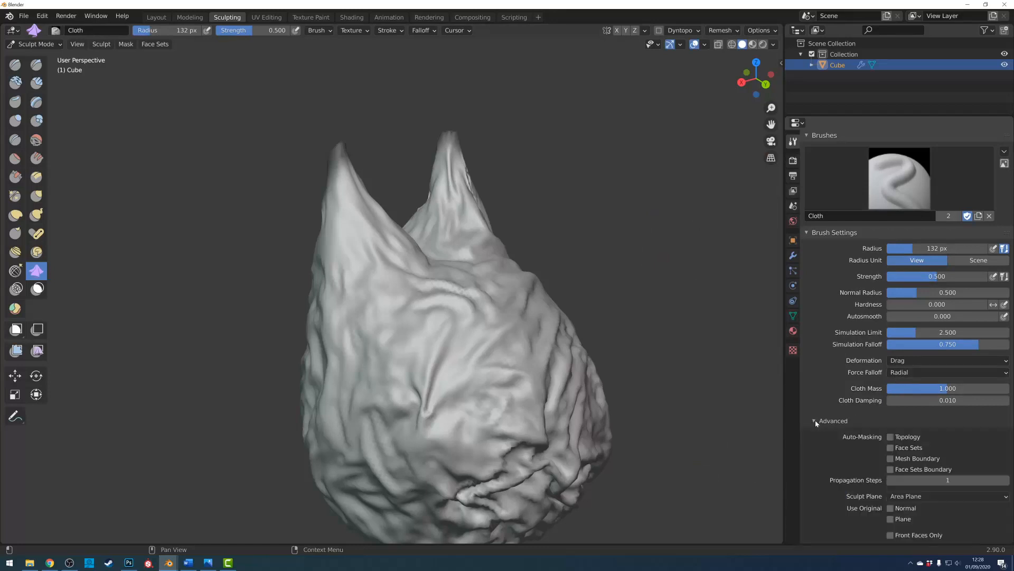
click(816, 422)
click(815, 433)
click(816, 432)
click(816, 446)
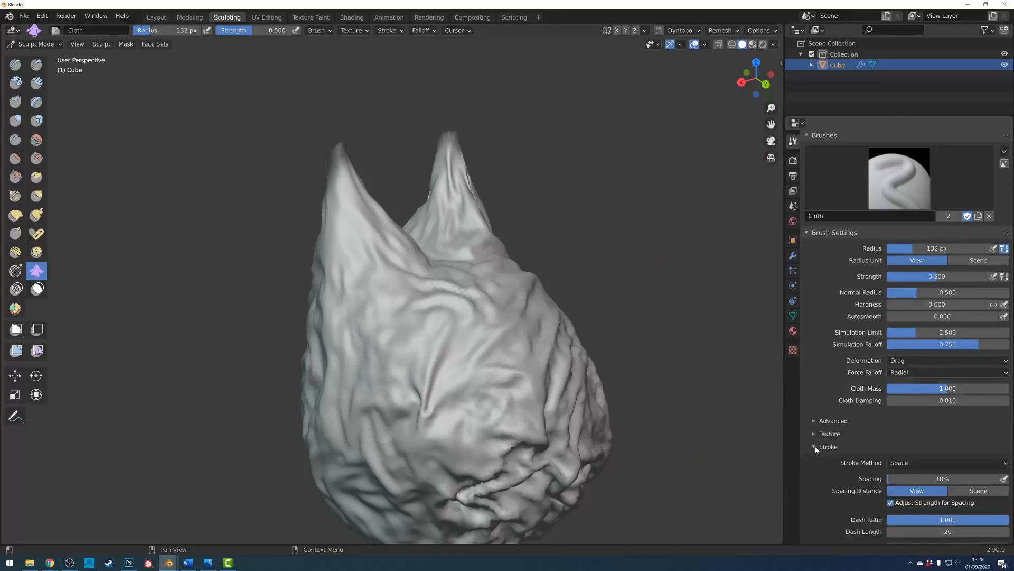
scroll(818, 446, down, 4)
scroll(817, 441, down, 3)
scroll(883, 293, up, 7)
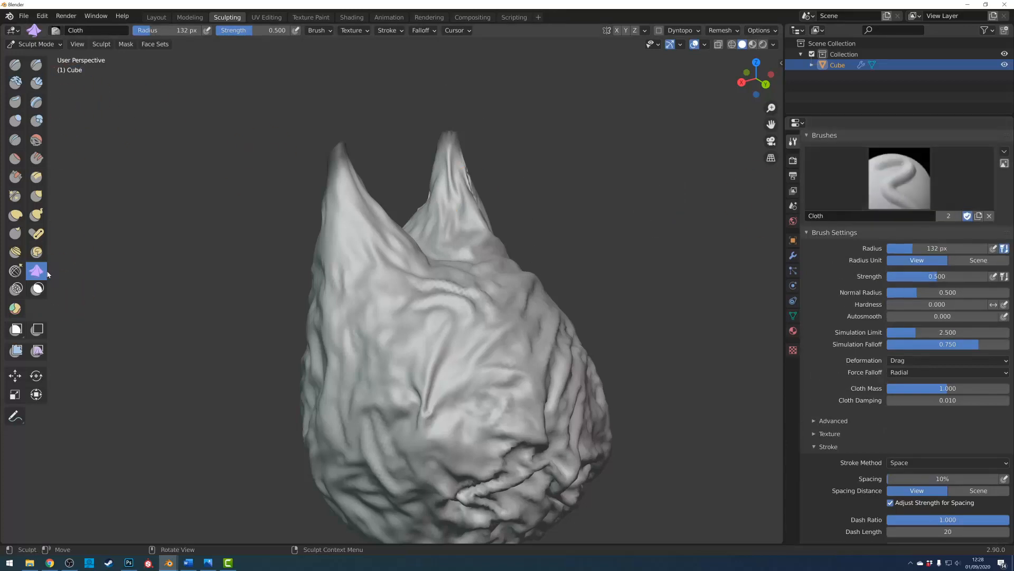
Set the Cloth brush's deformation to Pinch Point and stroke pinched folds across the facing side of the shape.
click(910, 361)
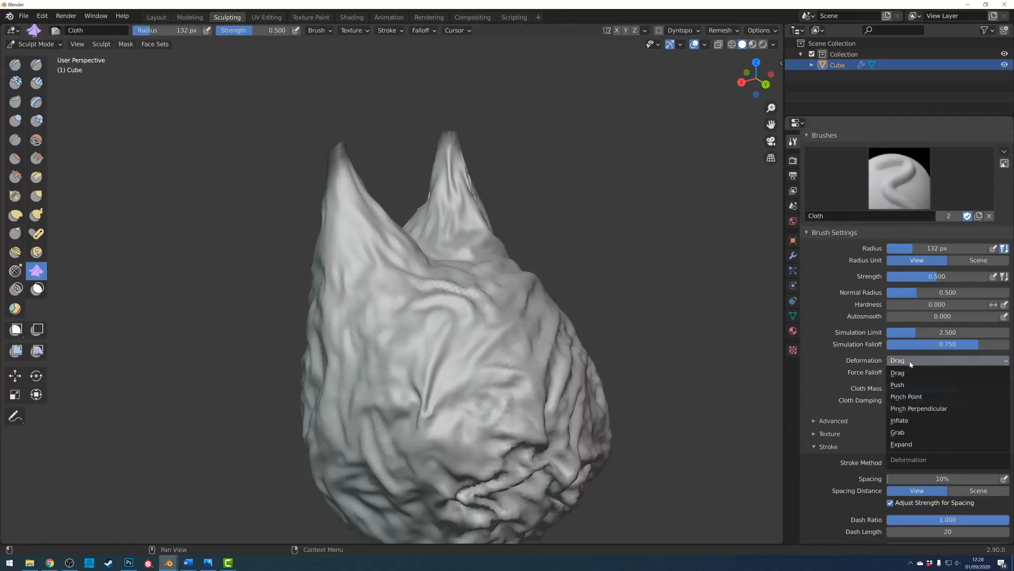
click(918, 401)
mouse_move(433, 328)
mouse_down()
mouse_move(464, 360)
mouse_move(350, 311)
mouse_move(574, 421)
mouse_move(547, 401)
mouse_move(507, 410)
mouse_move(507, 438)
mouse_move(529, 418)
mouse_up()
mouse_move(328, 419)
mouse_down()
mouse_move(344, 389)
mouse_move(362, 423)
mouse_move(381, 413)
mouse_up()
scroll(418, 381, down, 1)
scroll(422, 366, down, 3)
middle_drag(649, 335, 644, 304)
scroll(576, 313, up, 3)
Subdivide the Multires modifier up to level 8 and pinch finer folds into two sides of the shape with the Cloth brush.
click(793, 255)
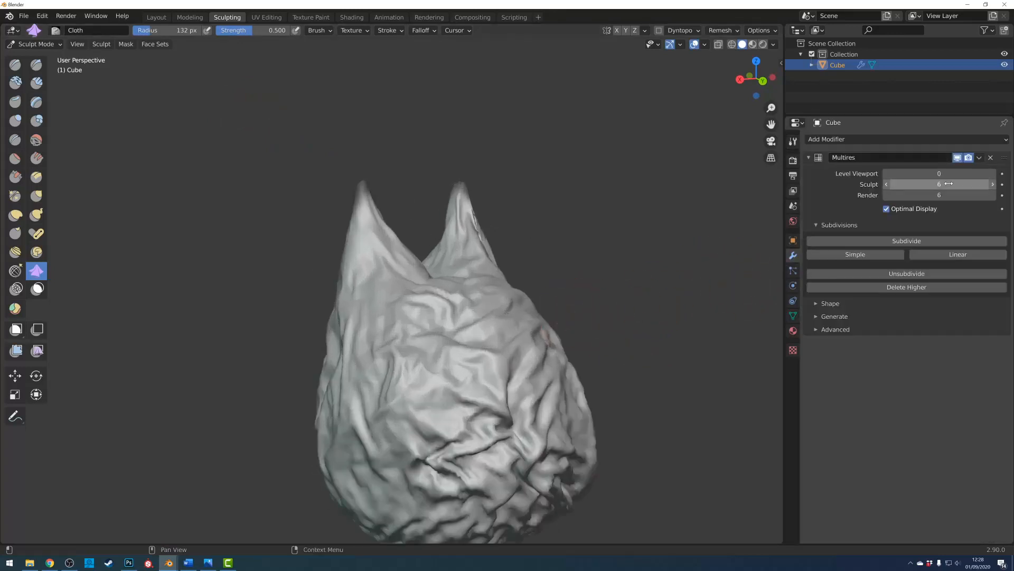
click(907, 242)
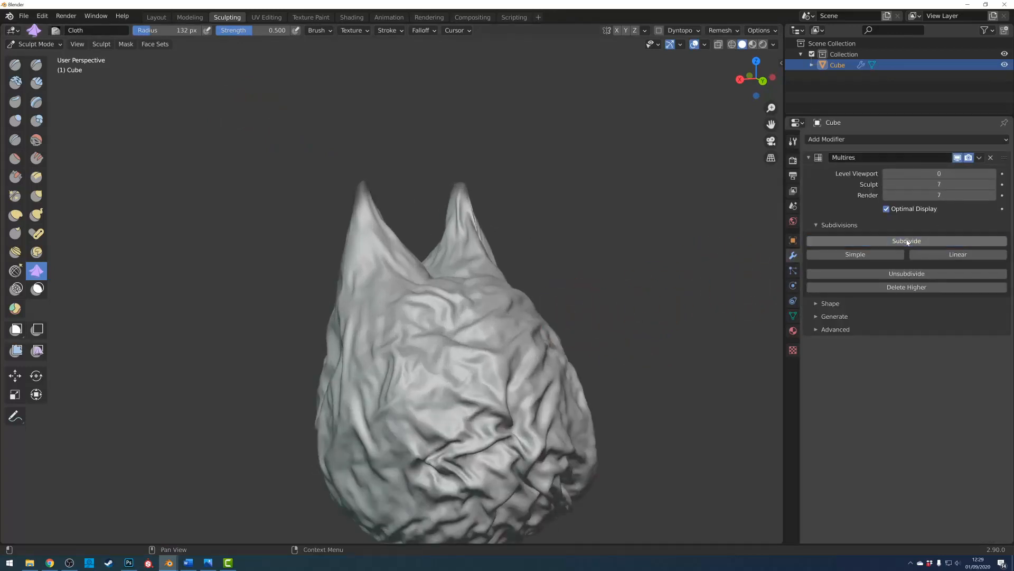
mouse_move(535, 365)
shift+middle_down()
mouse_move(540, 291)
mouse_move(504, 272)
shift+middle_up()
scroll(503, 273, up, 2)
drag(407, 340, 476, 347)
scroll(530, 311, down, 4)
middle_drag(536, 284, 432, 277)
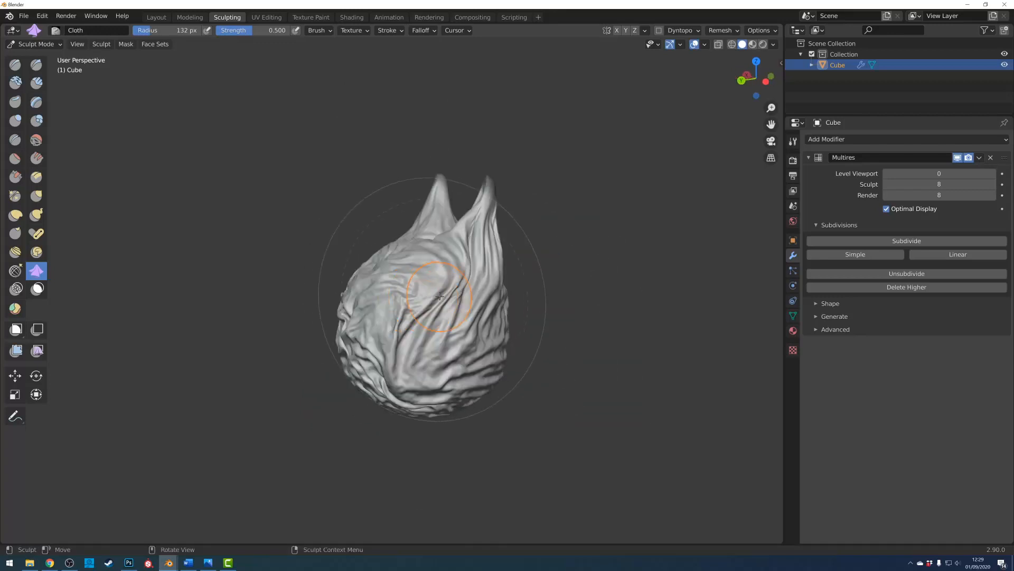
scroll(435, 280, up, 5)
drag(458, 306, 477, 316)
scroll(583, 275, down, 2)
mouse_move(544, 274)
middle_down()
mouse_move(640, 300)
mouse_move(618, 276)
middle_up()
scroll(583, 278, up, 2)
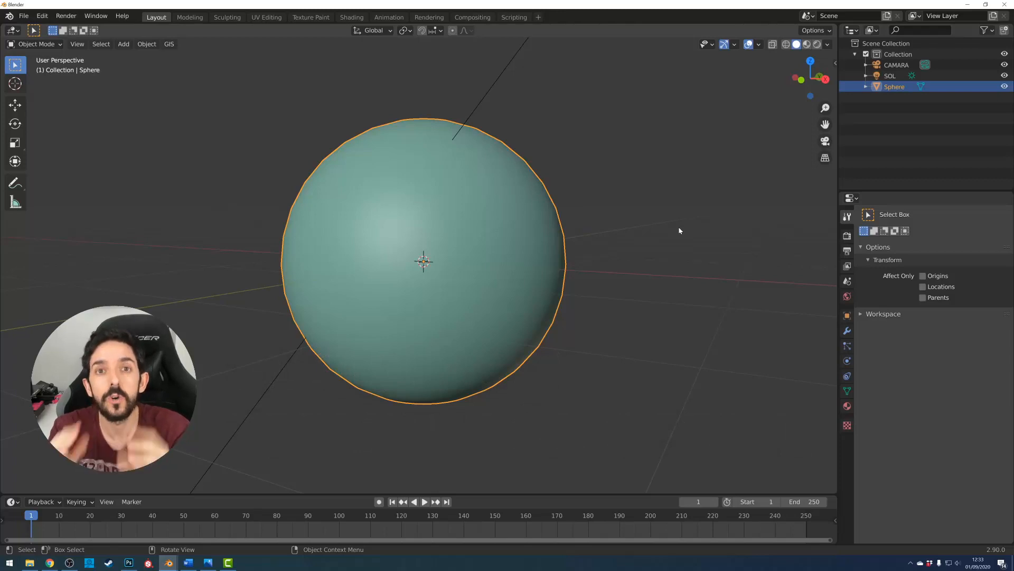
Show the sphere in rendered viewport shading and inspect its mesh faces along the shadow edge in Edit Mode.
click(818, 45)
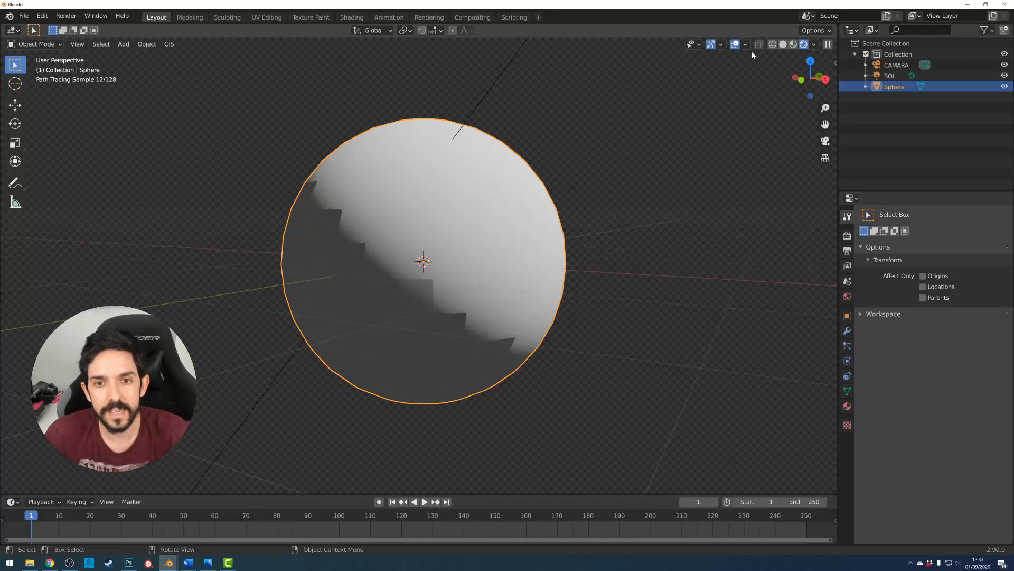
scroll(401, 276, up, 2)
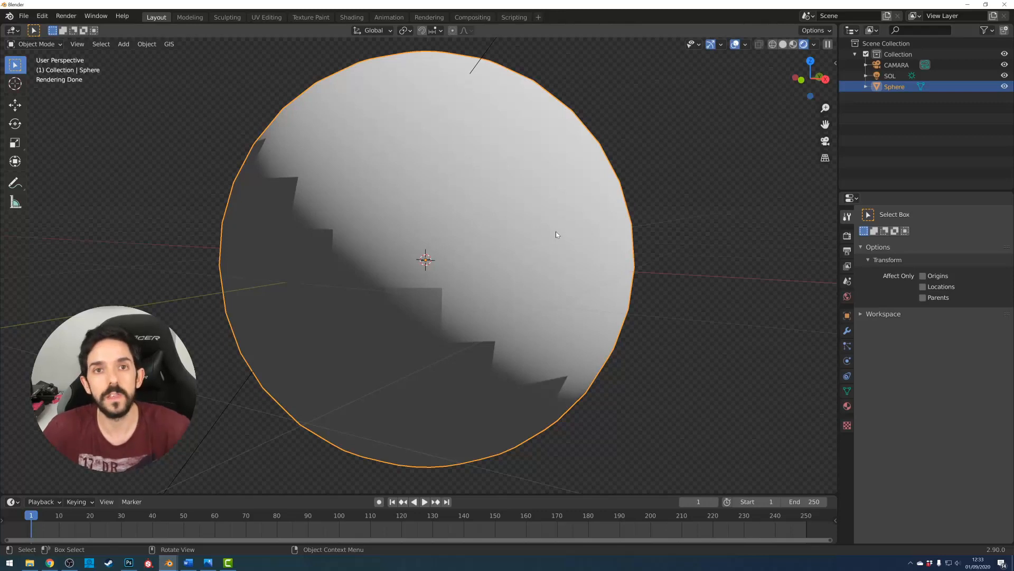
key(Tab)
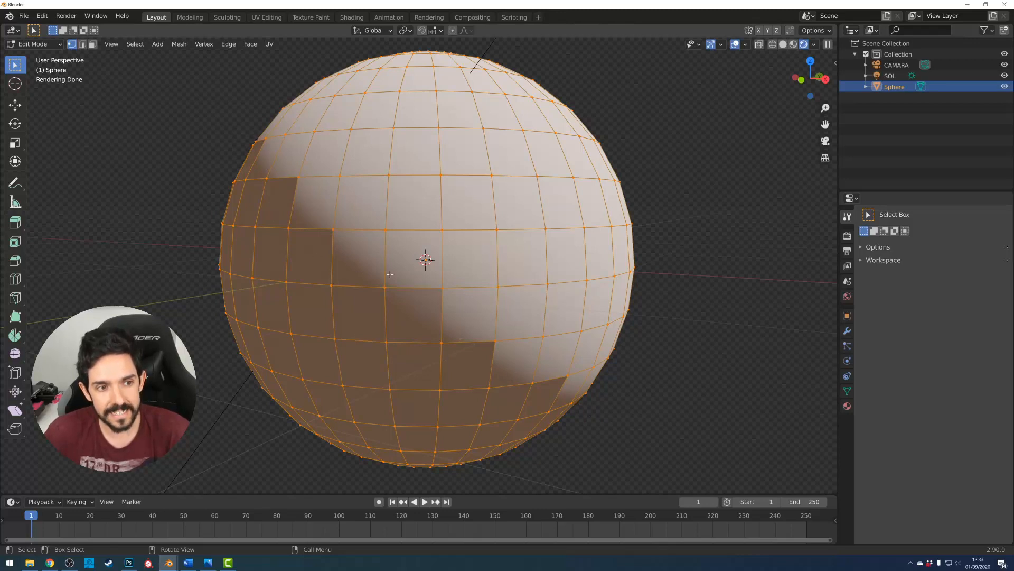
key(Tab)
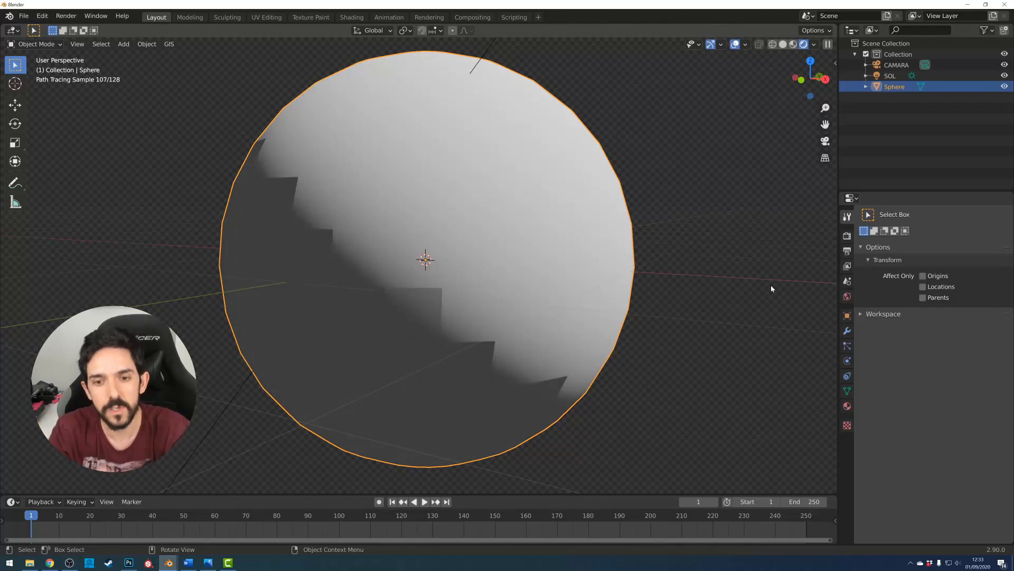
Try a Subdivision Surface modifier with viewport level 2 on the sphere, then remove the modifier.
click(847, 331)
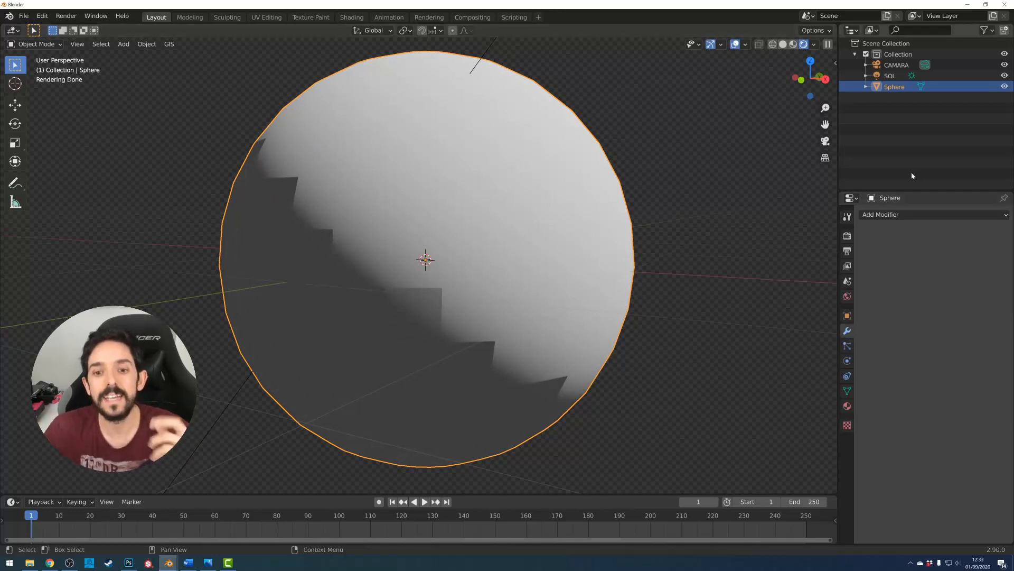
click(892, 217)
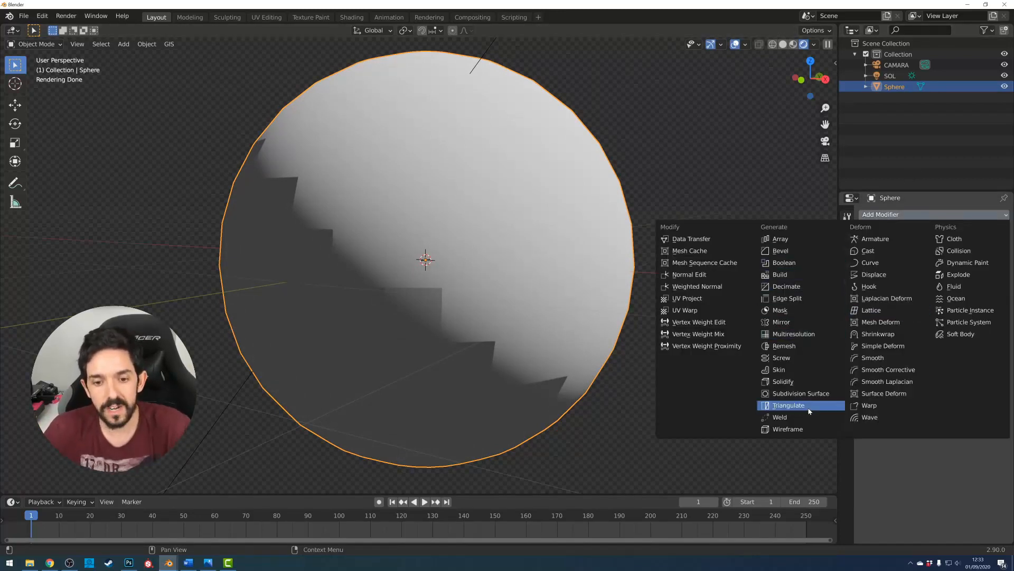
click(801, 393)
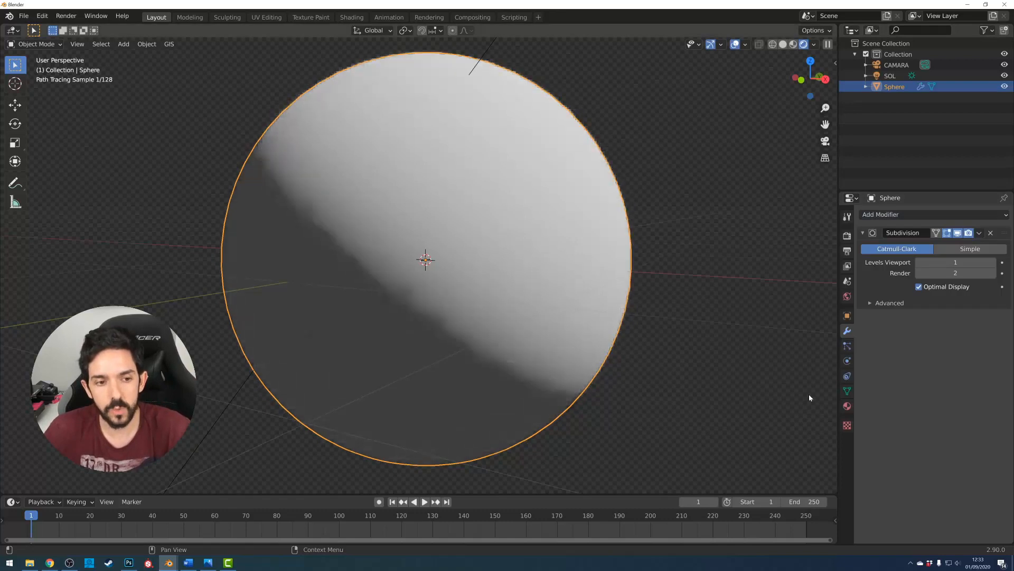
click(993, 263)
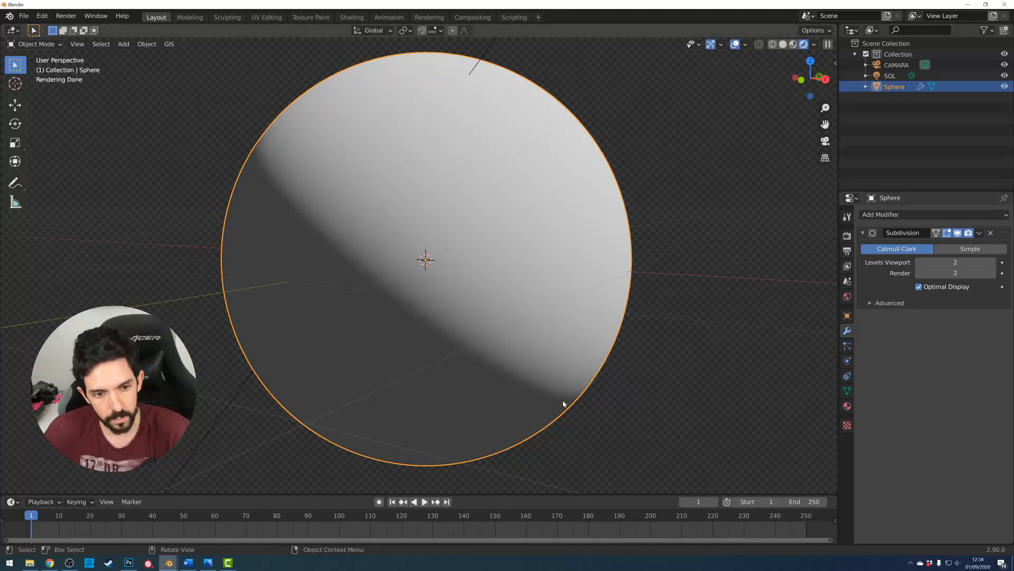
click(991, 233)
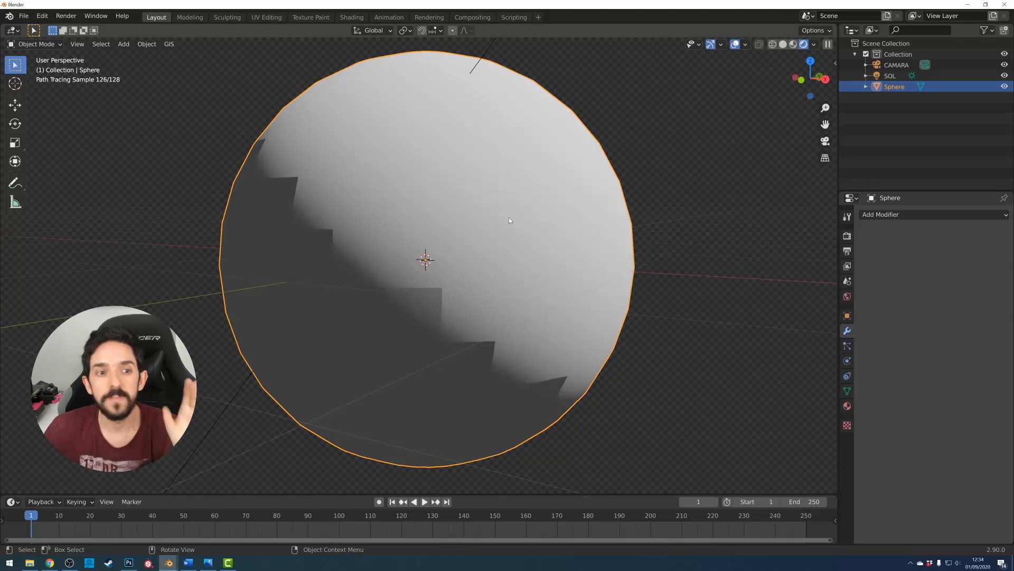
Set the sphere's Shadow Terminator Offset to 0.15 in its object shading properties, widening the properties area to read the setting.
click(848, 317)
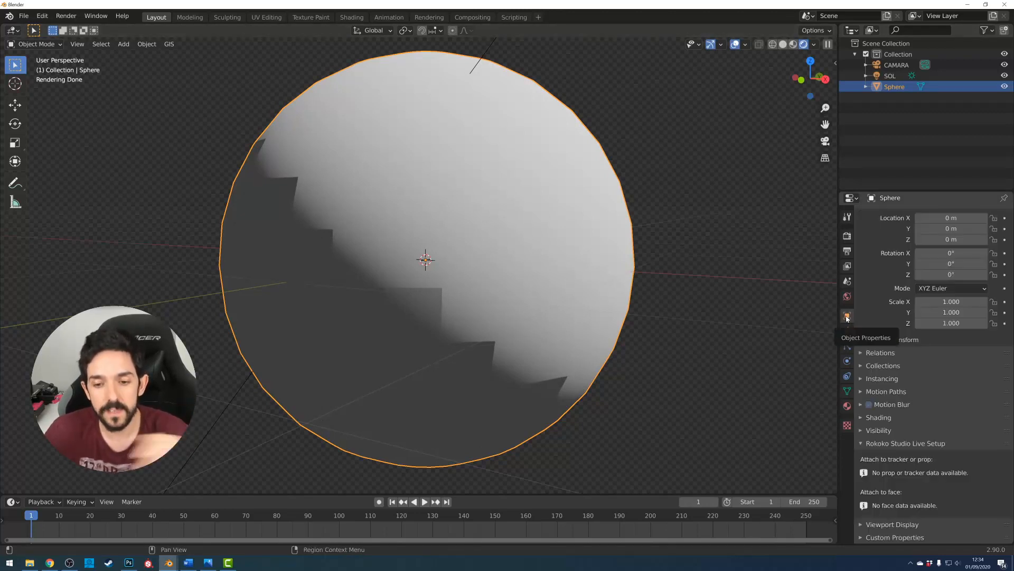
click(869, 431)
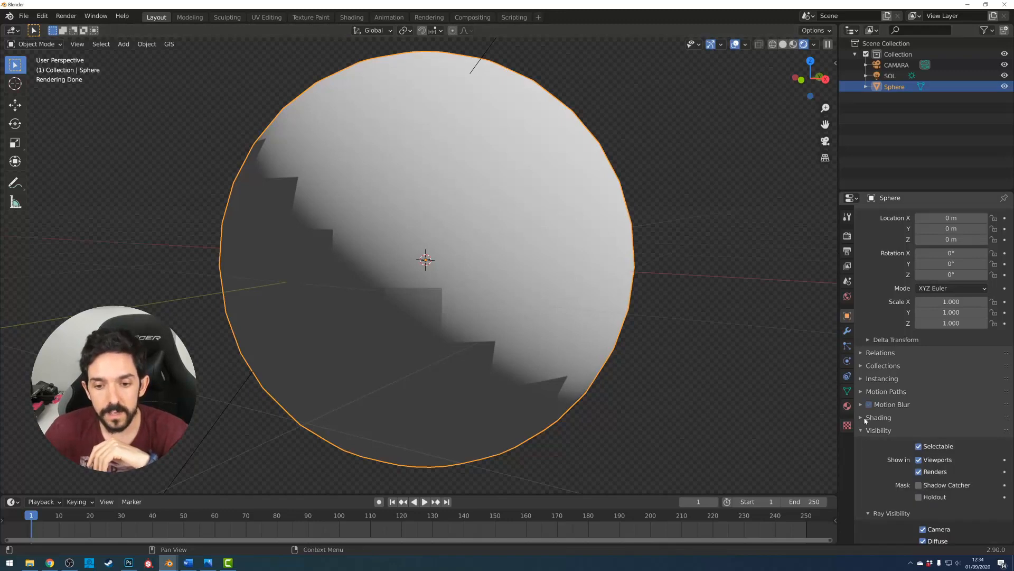
click(865, 419)
click(863, 450)
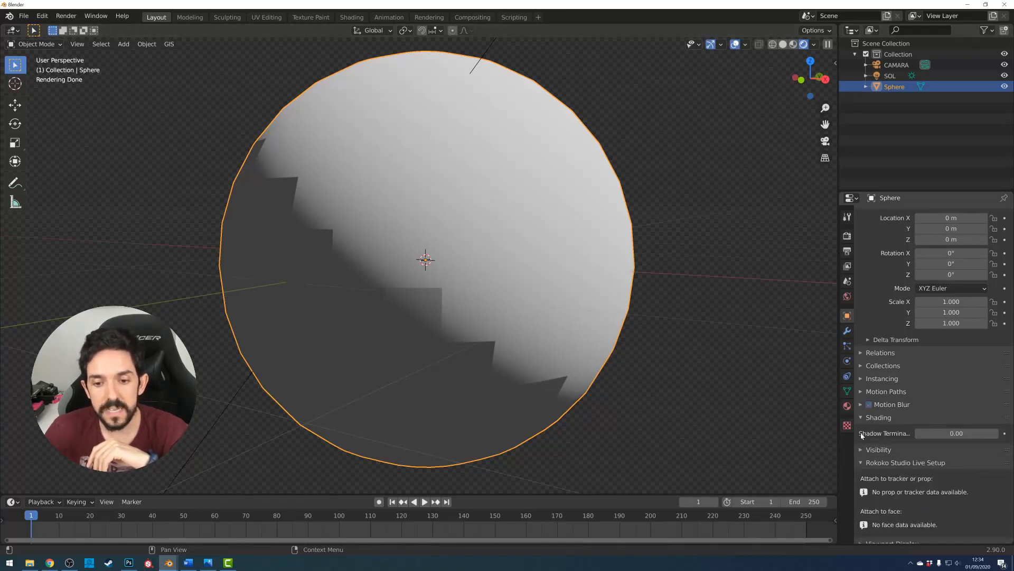
drag(837, 429, 778, 426)
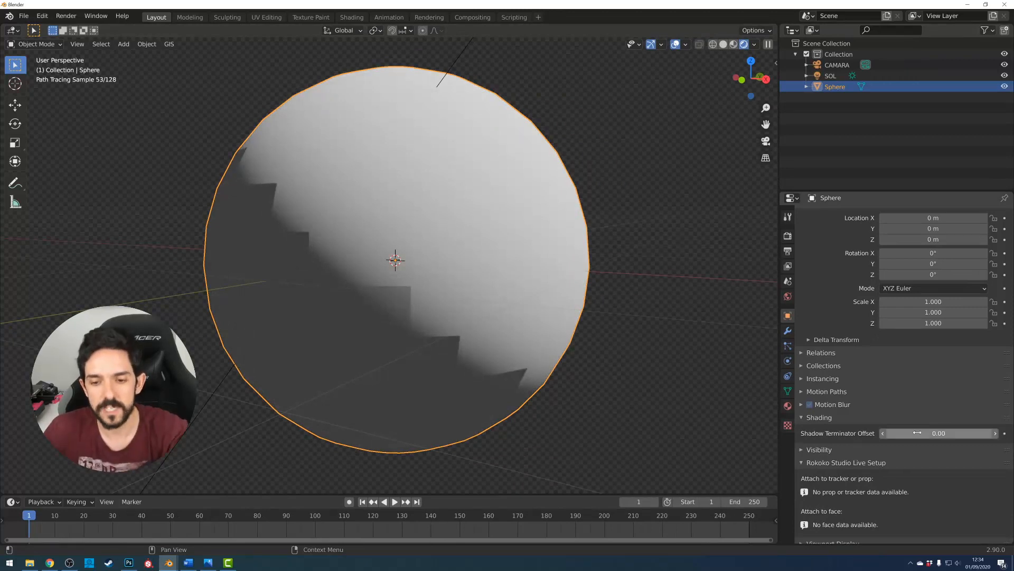
drag(933, 434, 950, 434)
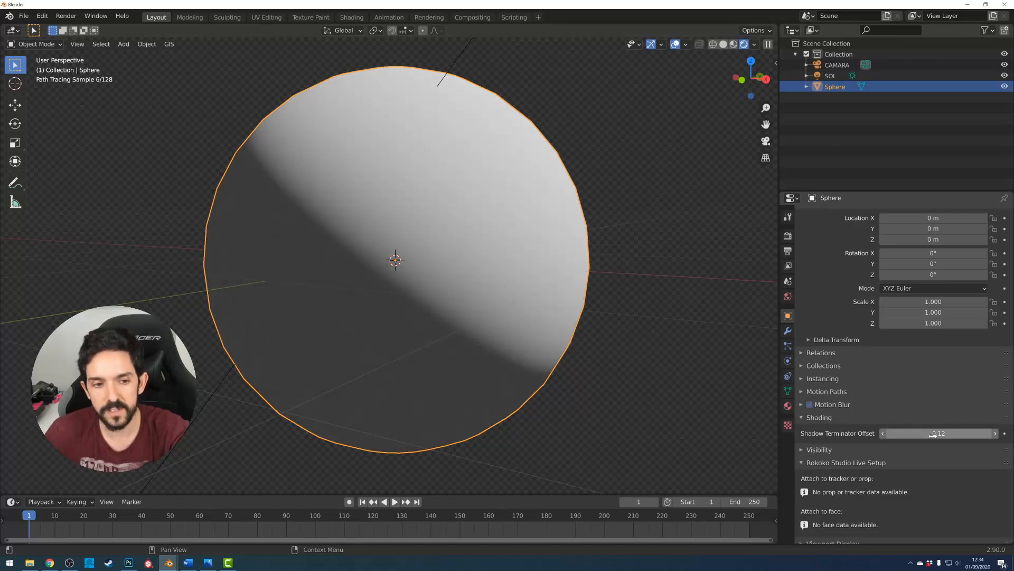
click(994, 435)
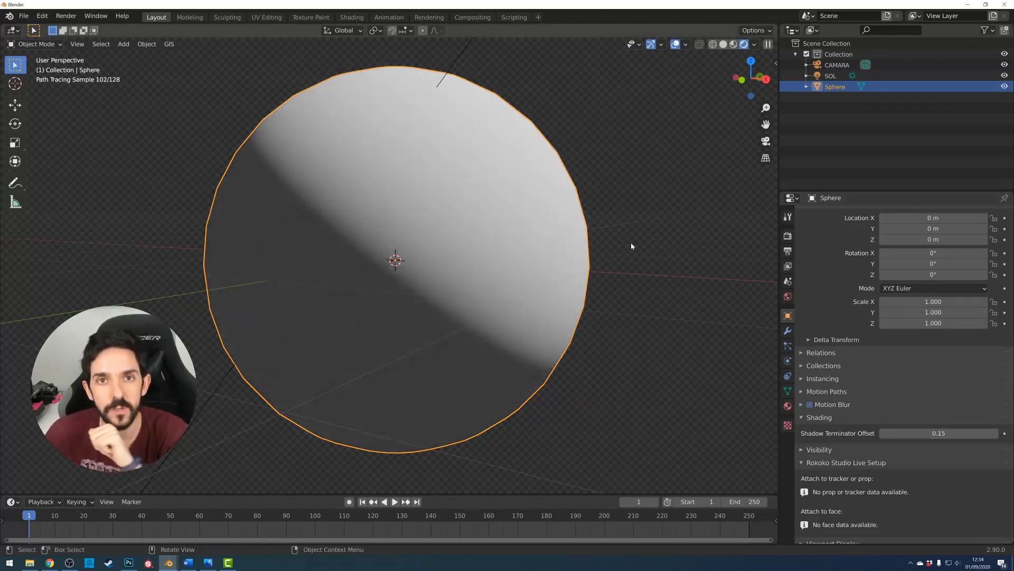
Lower the sphere's Shadow Terminator Offset and raise it back to 0.15 to compare the shadow edge.
mouse_move(934, 433)
mouse_down()
mouse_move(952, 433)
mouse_move(912, 433)
mouse_move(996, 436)
mouse_up()
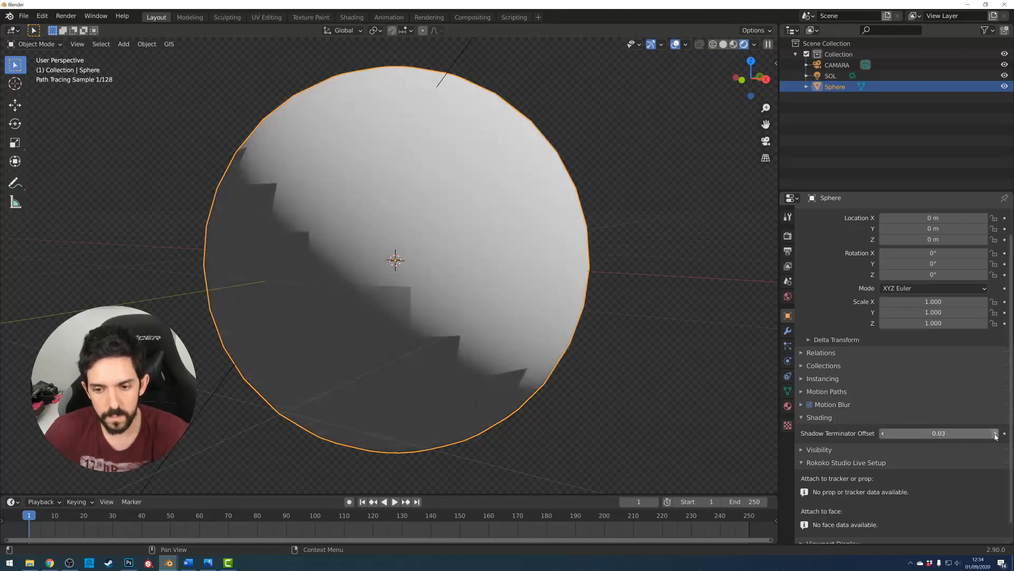
click(997, 436)
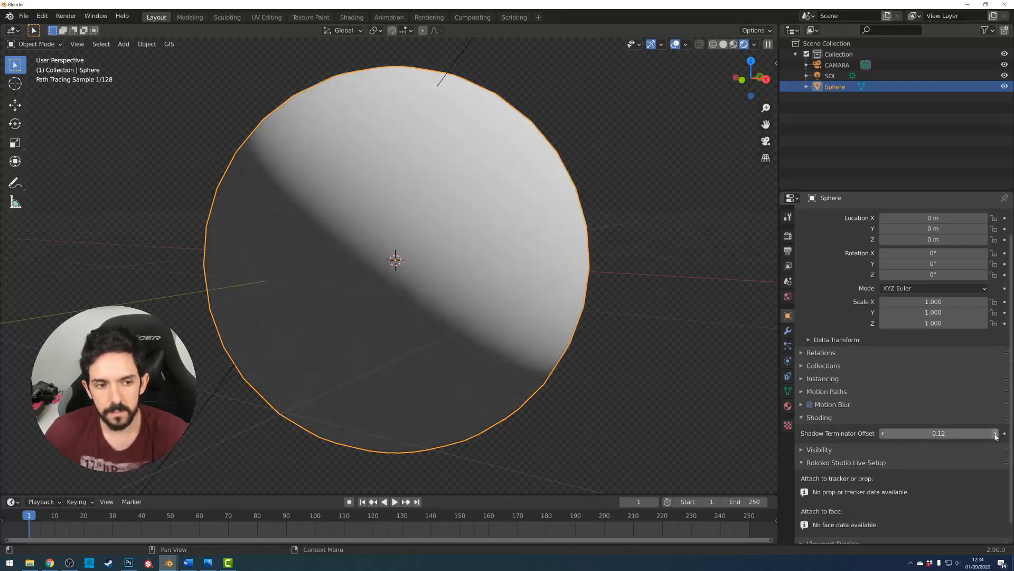
drag(996, 436, 999, 436)
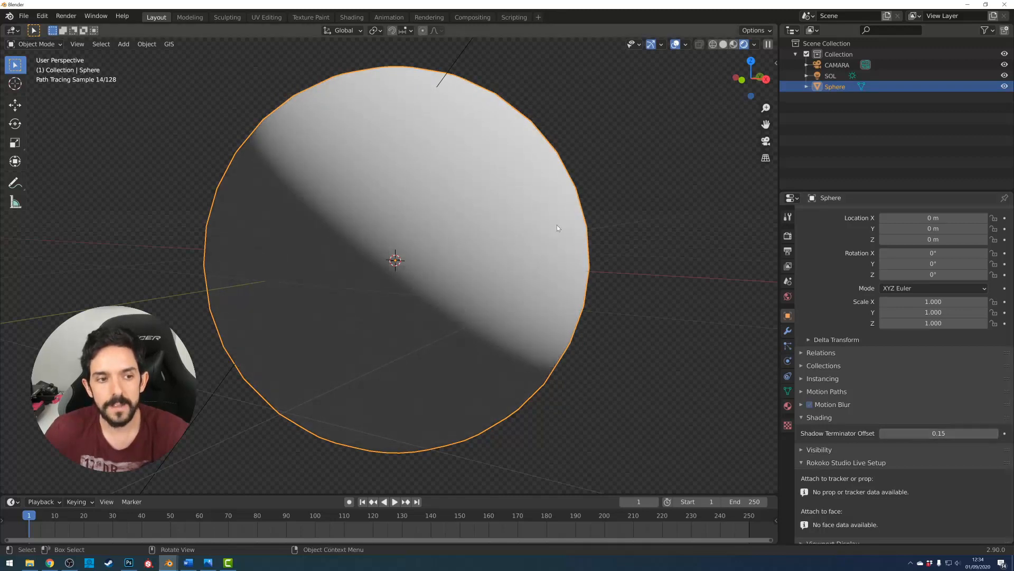